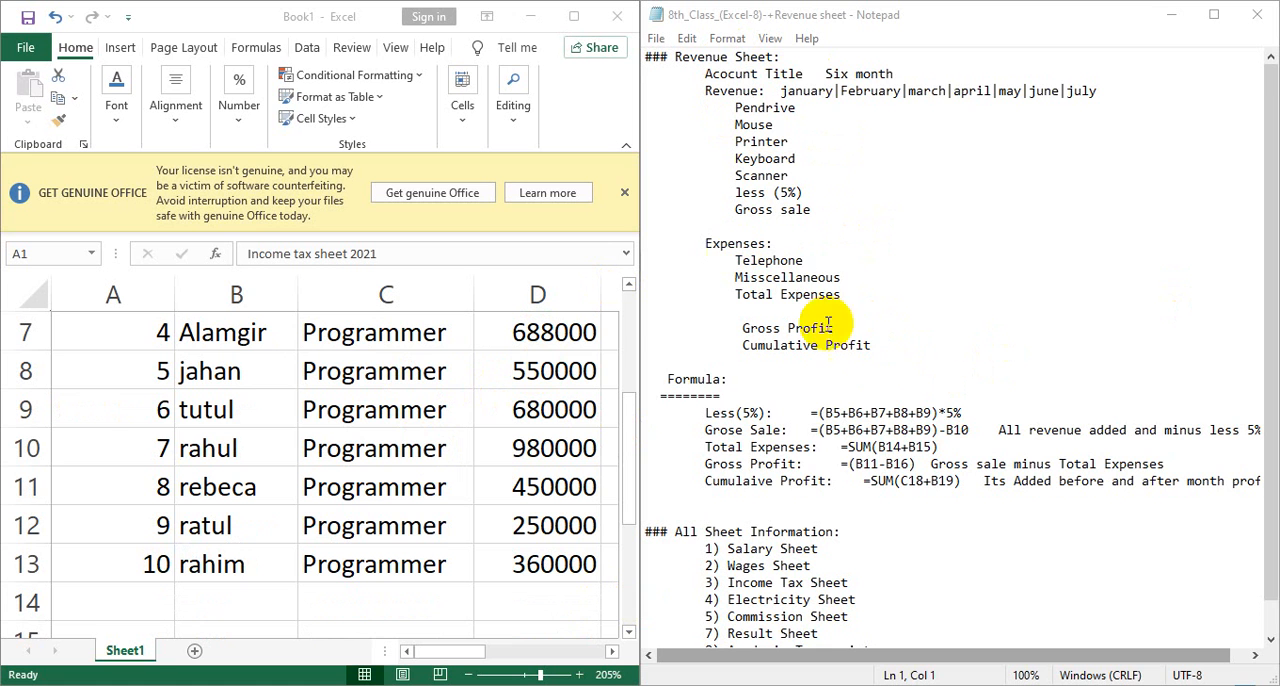
Add a new worksheet to the workbook and widen the spreadsheet window beside a narrower notes window.
scroll(857, 488, down, 1)
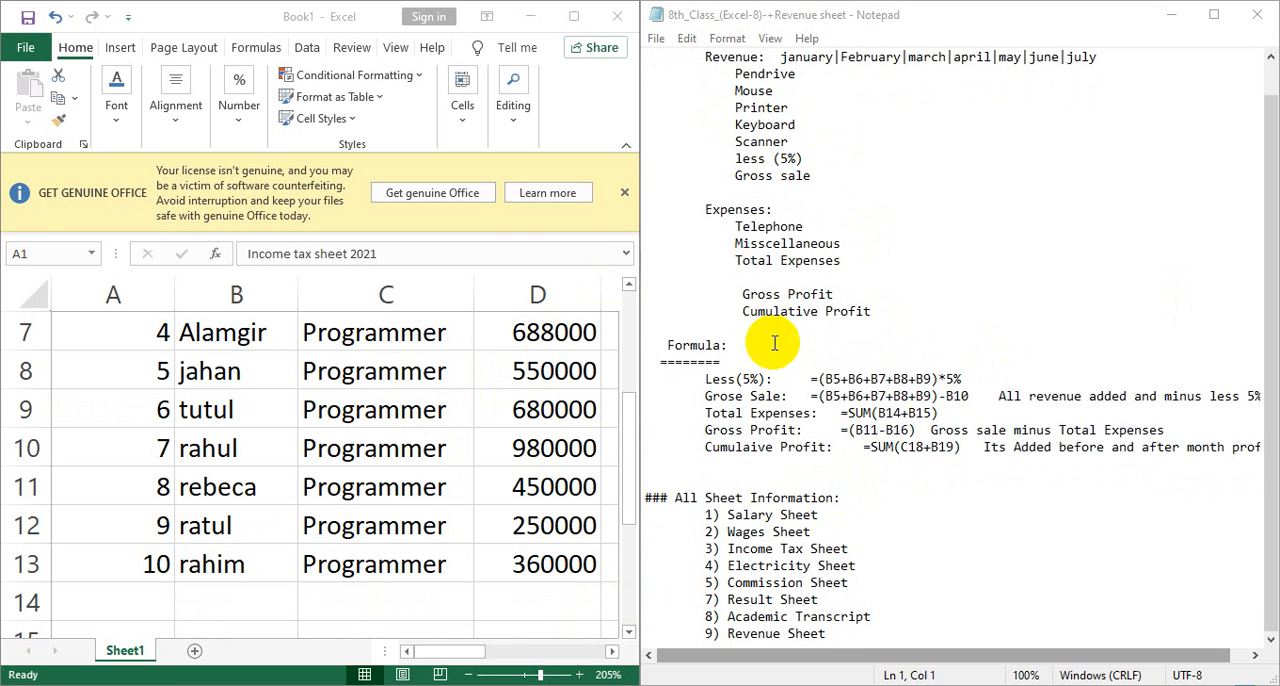
scroll(768, 340, up, 1)
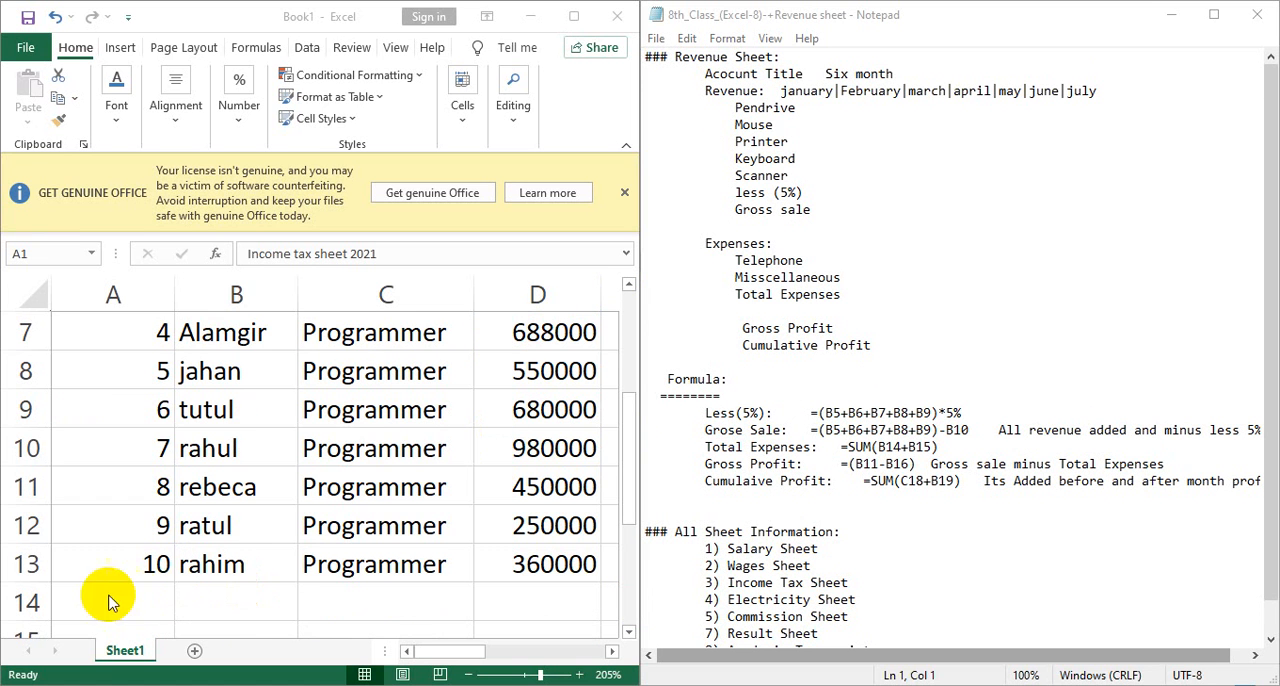
click(193, 651)
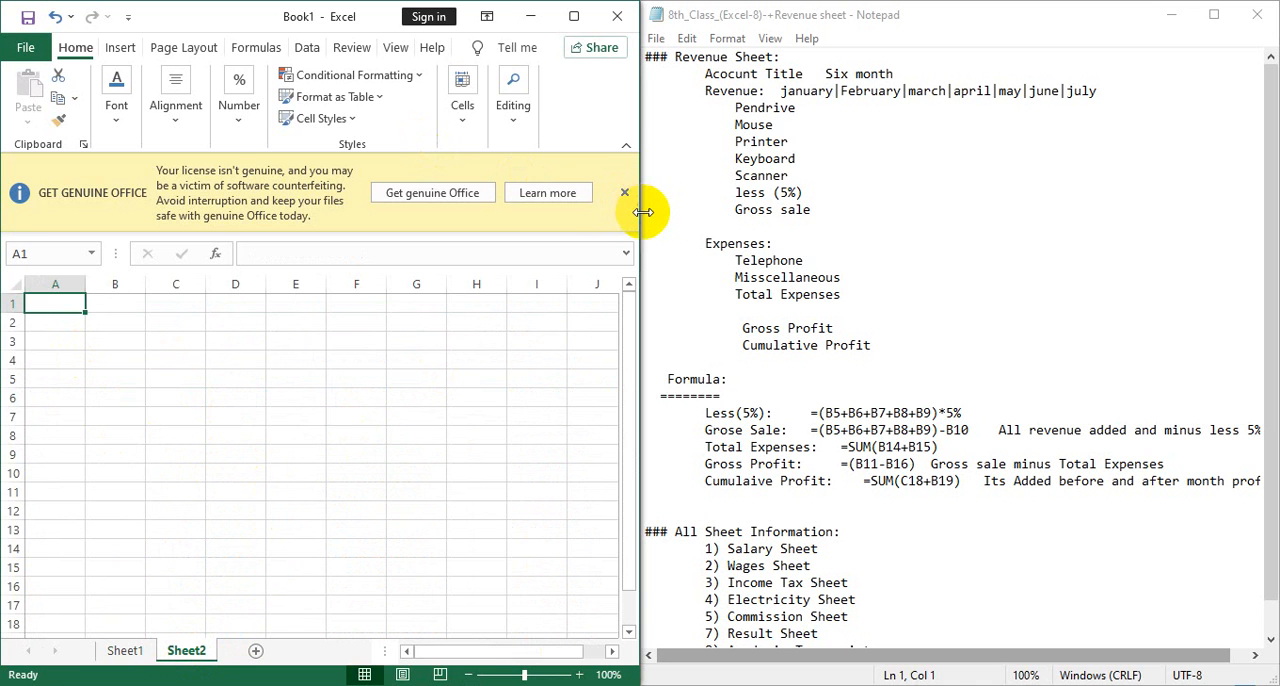
drag(642, 206, 529, 204)
drag(641, 223, 948, 266)
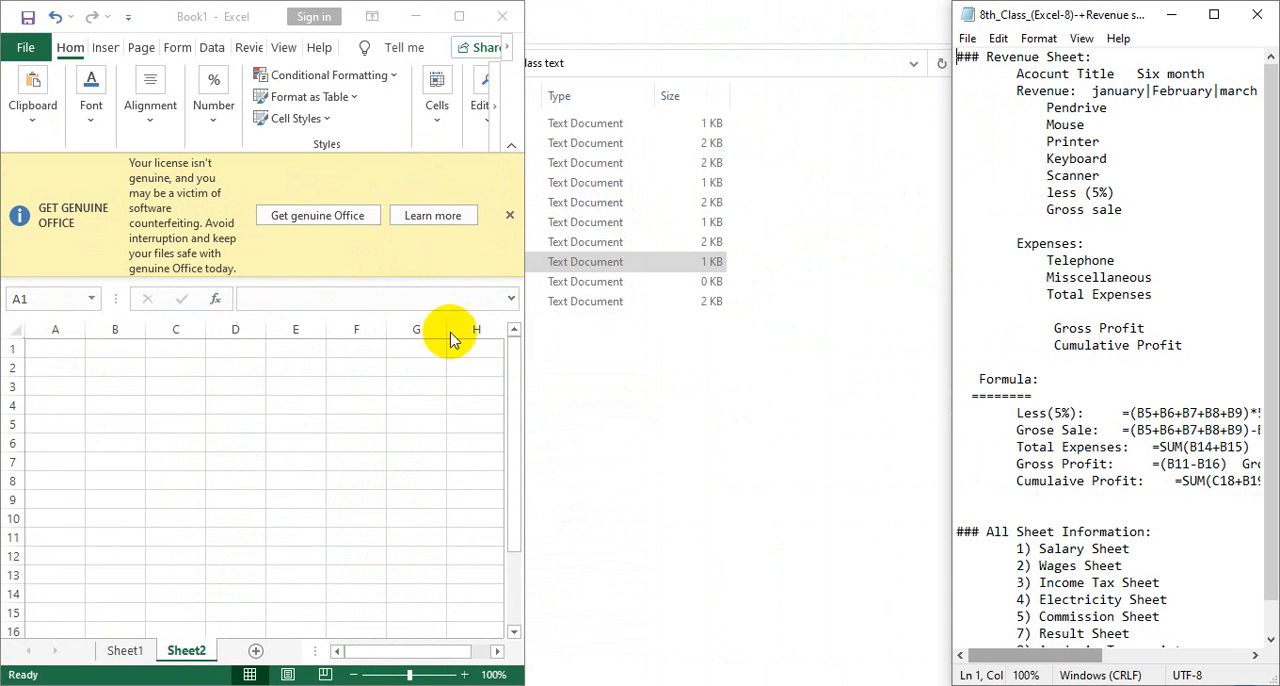
drag(517, 297, 958, 322)
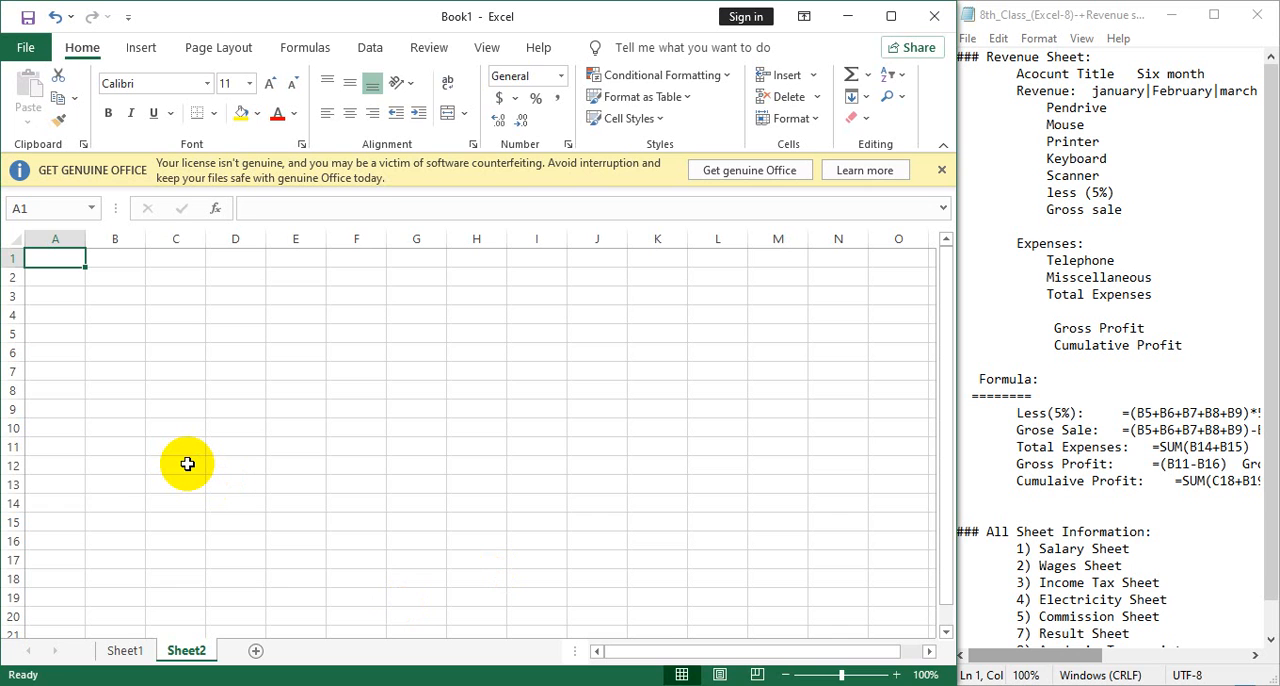
Enter the headings "Account Title" in A1 and "six Month" in B1 of the new sheet.
text(Acc)
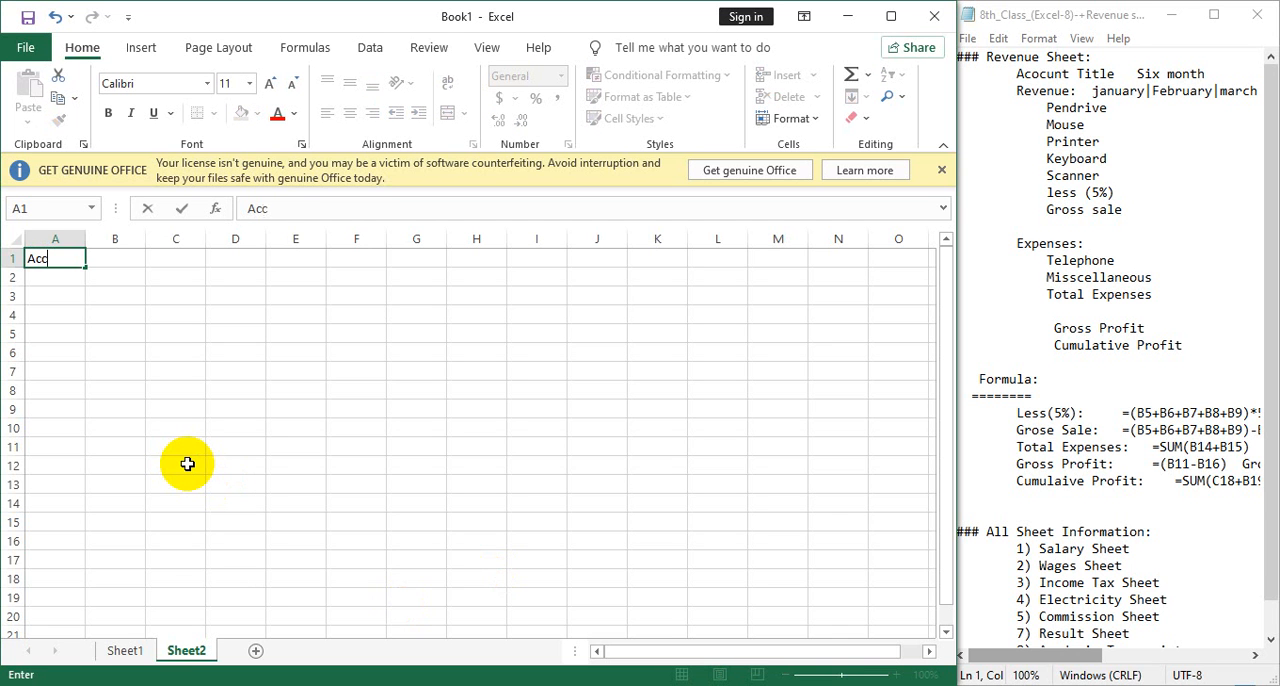
text(ount Title)
key(Tab)
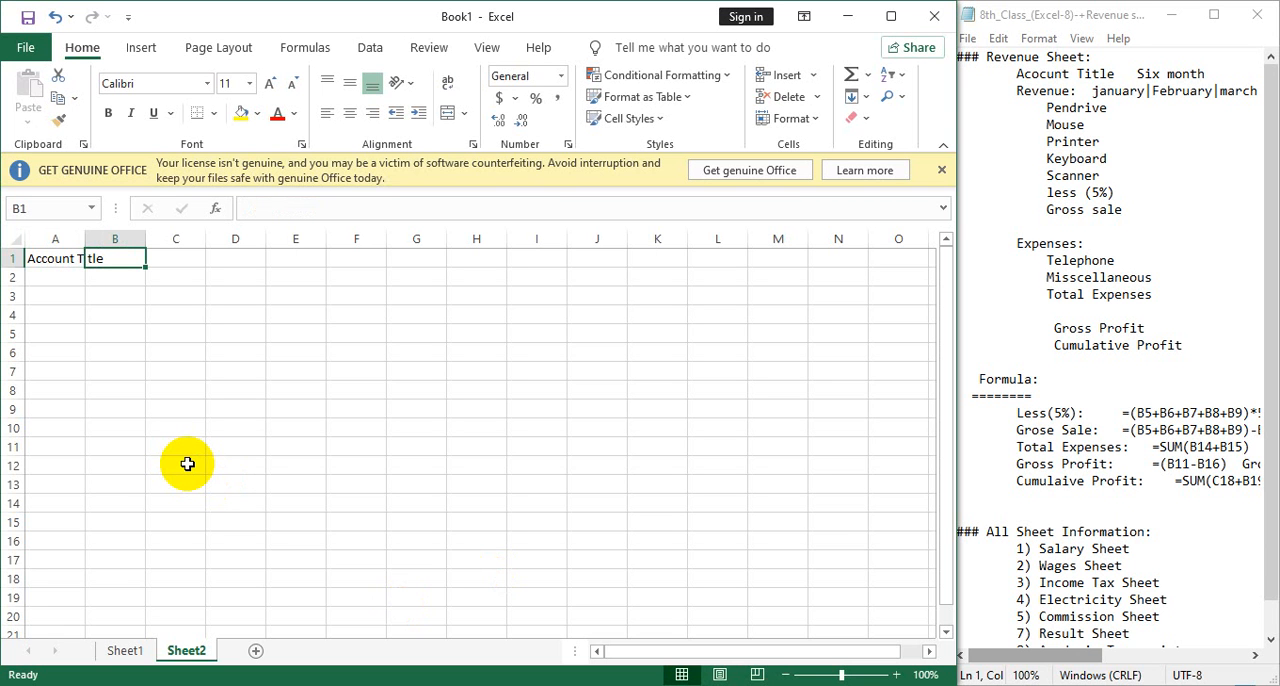
text(s)
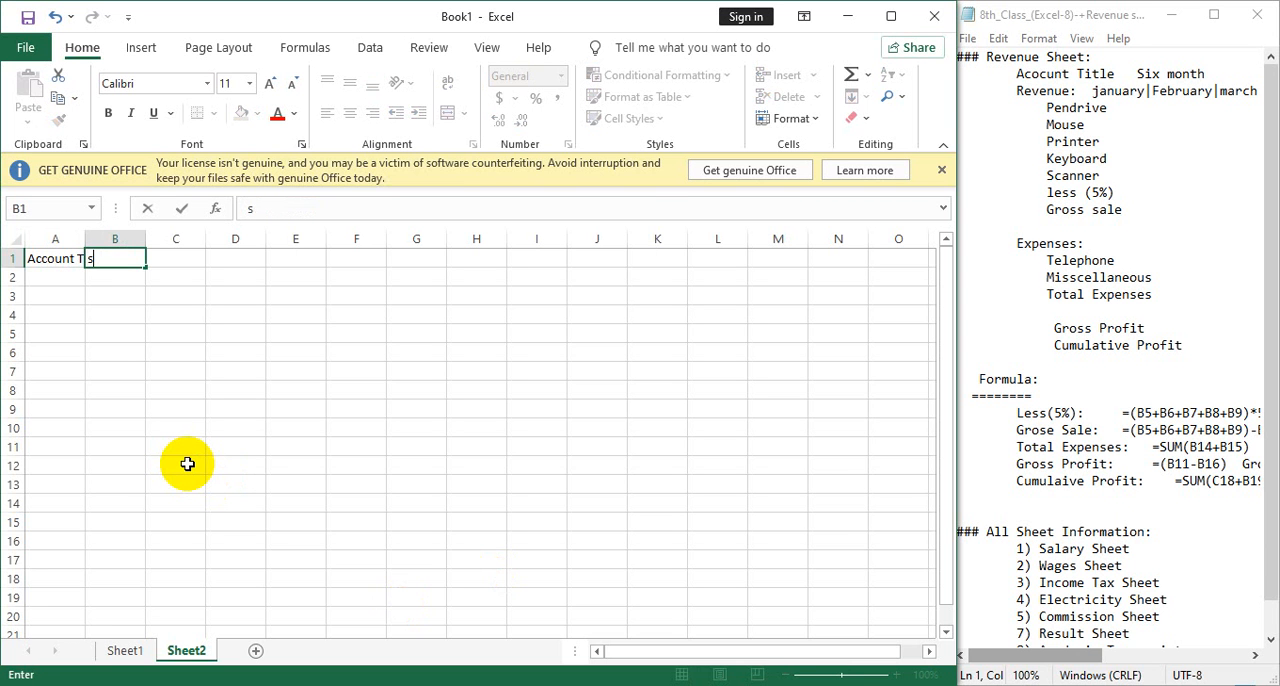
text(eix MO)
key(BackSpace)
text(onthe)
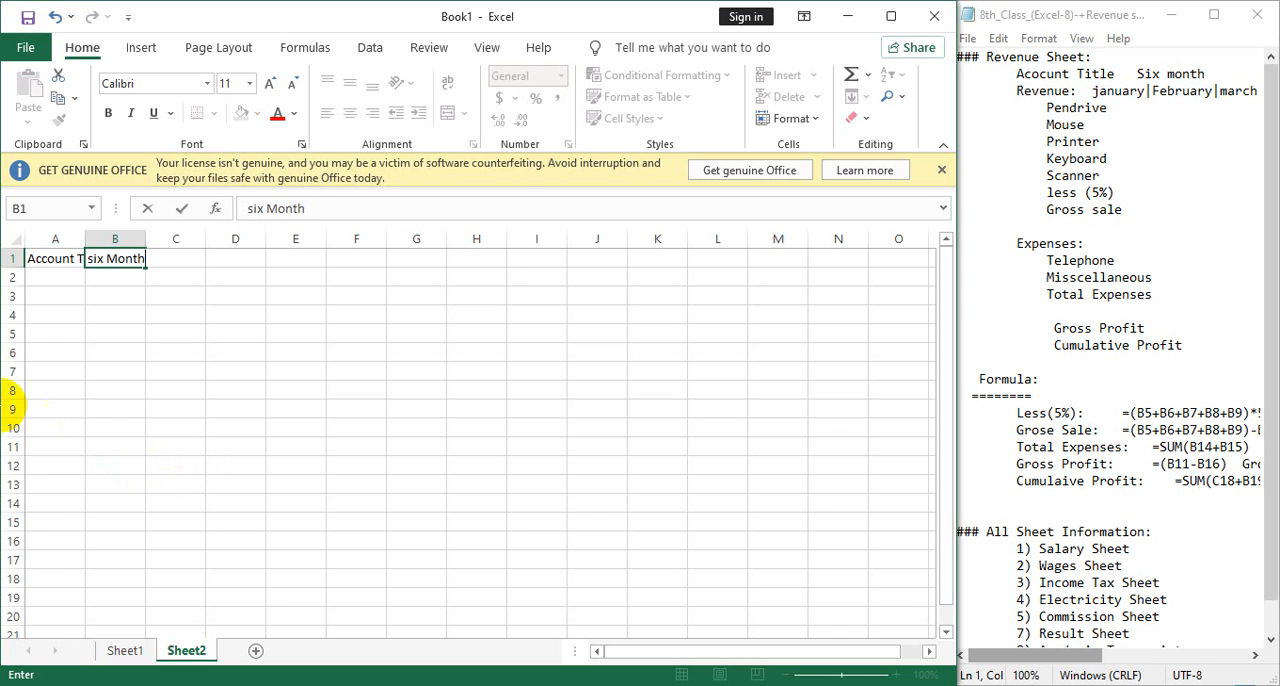
Enter "Revenue" in A2 and widen column A so the "Account Title" heading fits.
click(67, 278)
text(R)
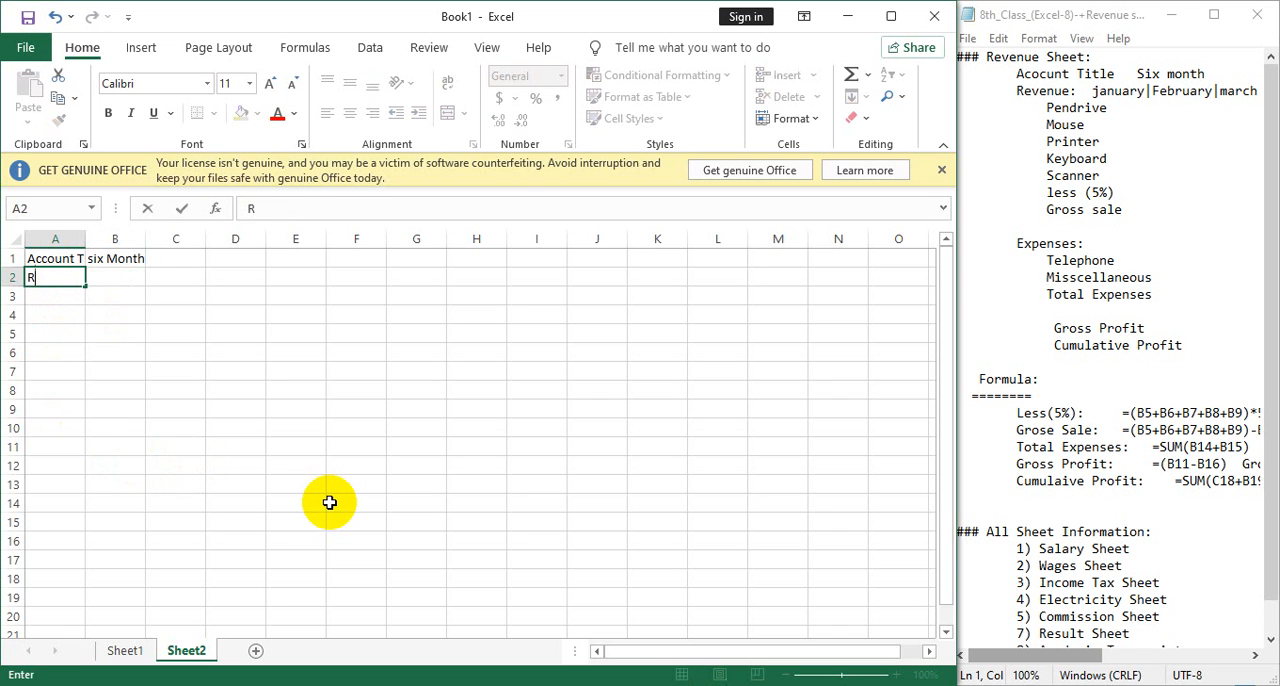
text(eveneue)
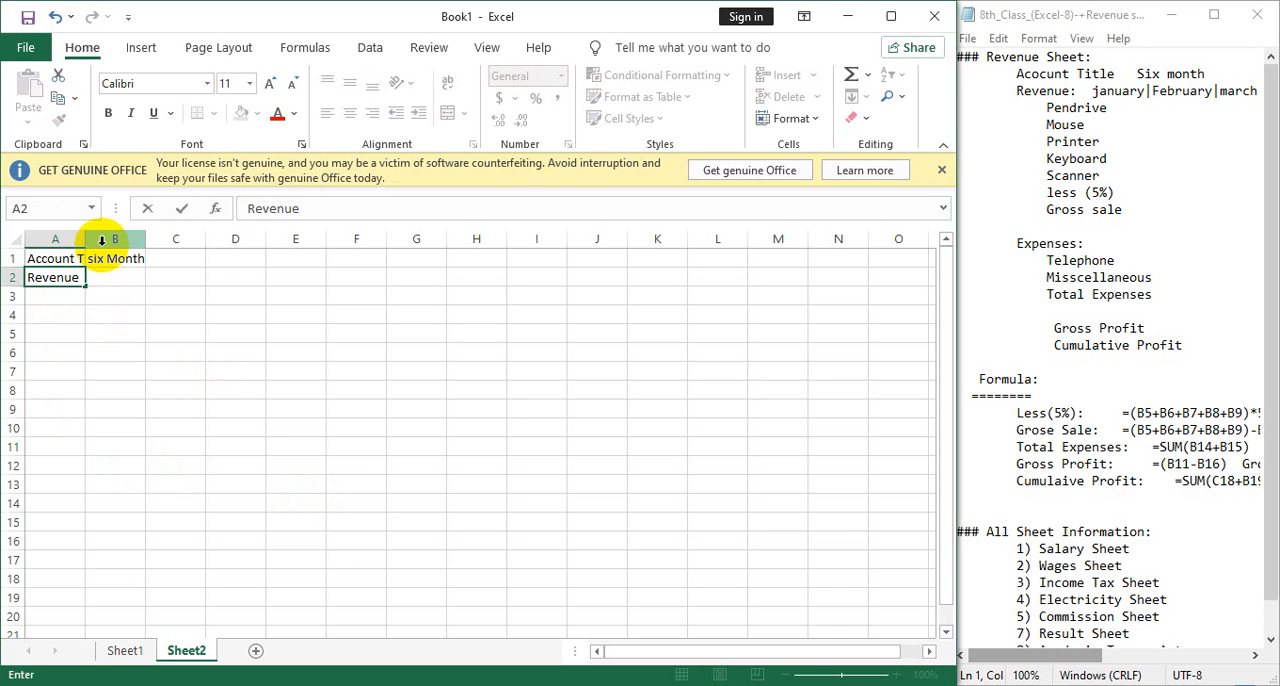
click(87, 288)
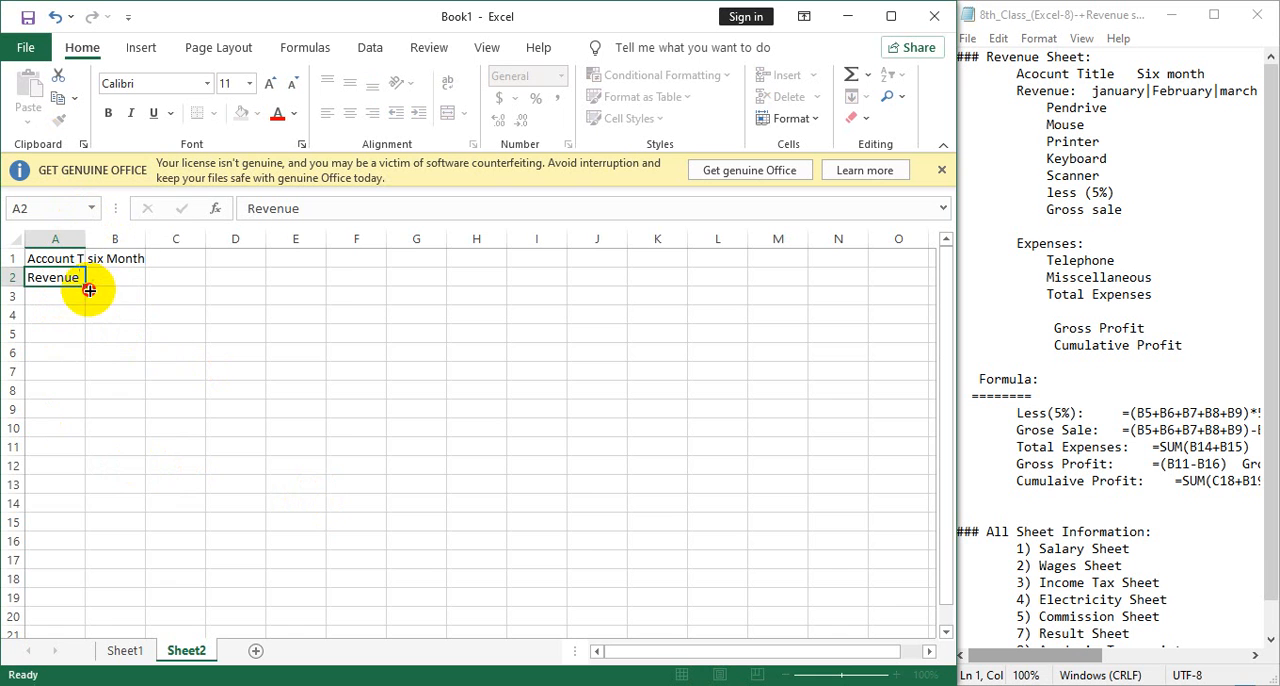
drag(85, 240, 108, 240)
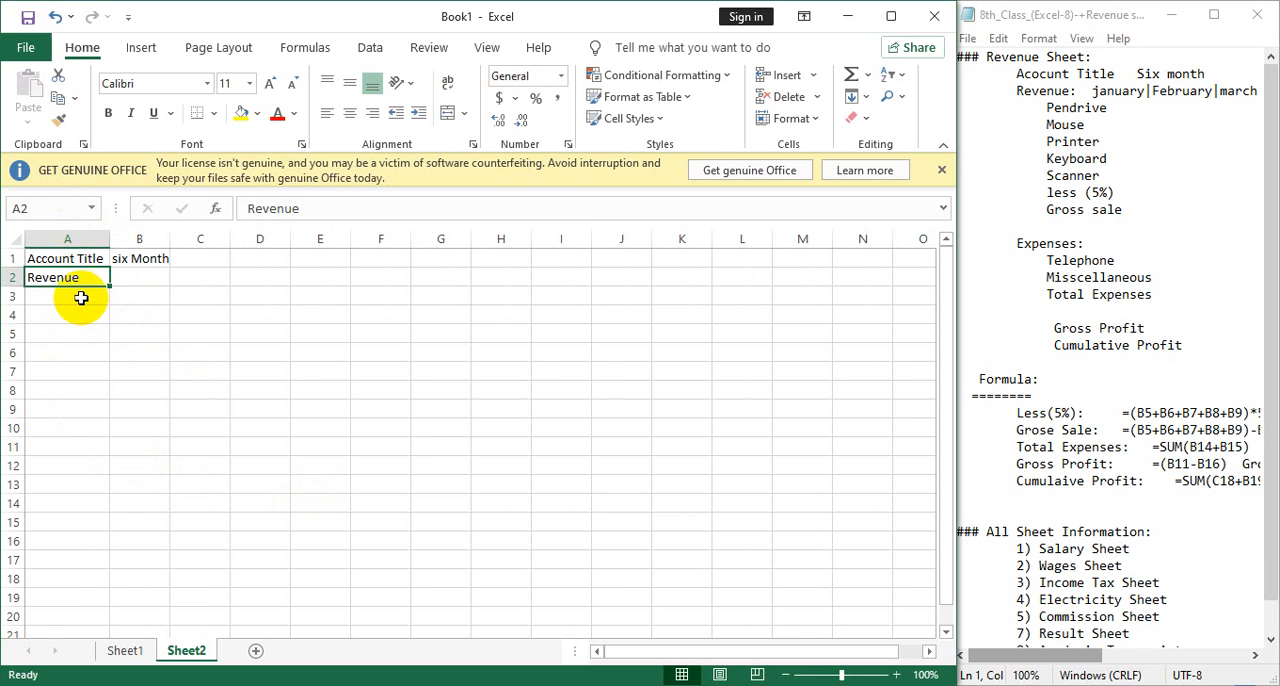
Enter "Pendrive" in A3 as the first item under Revenue.
click(86, 297)
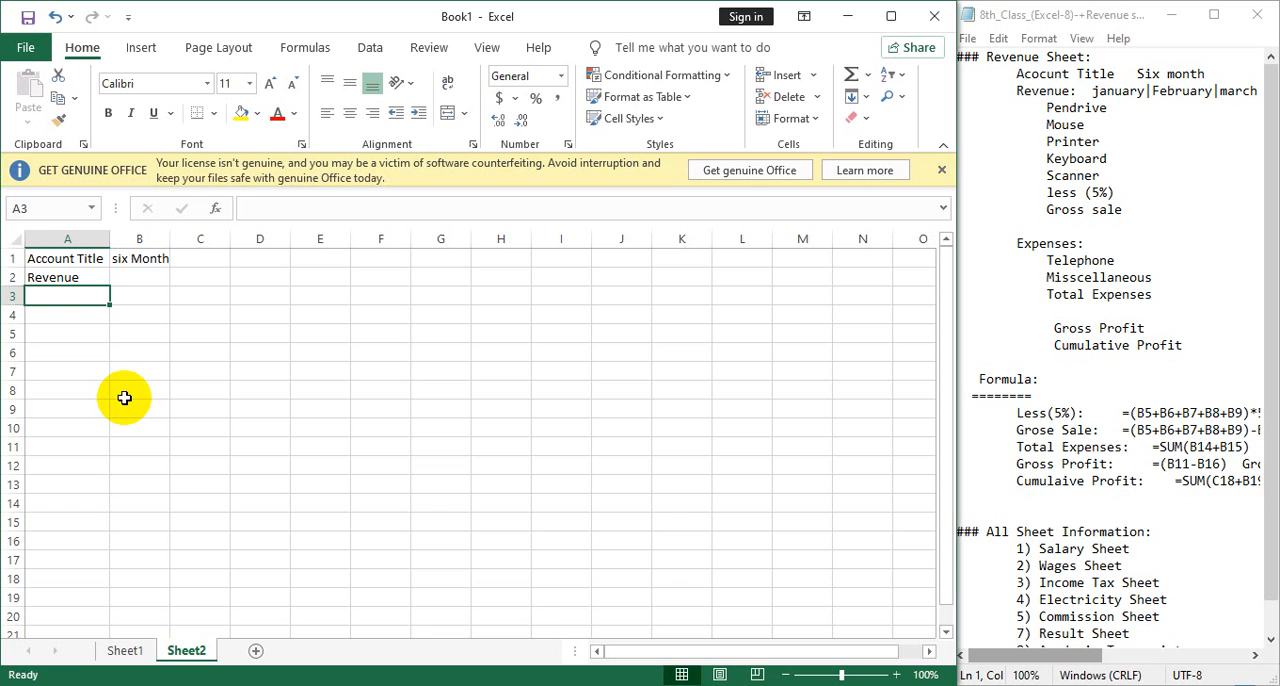
text(P)
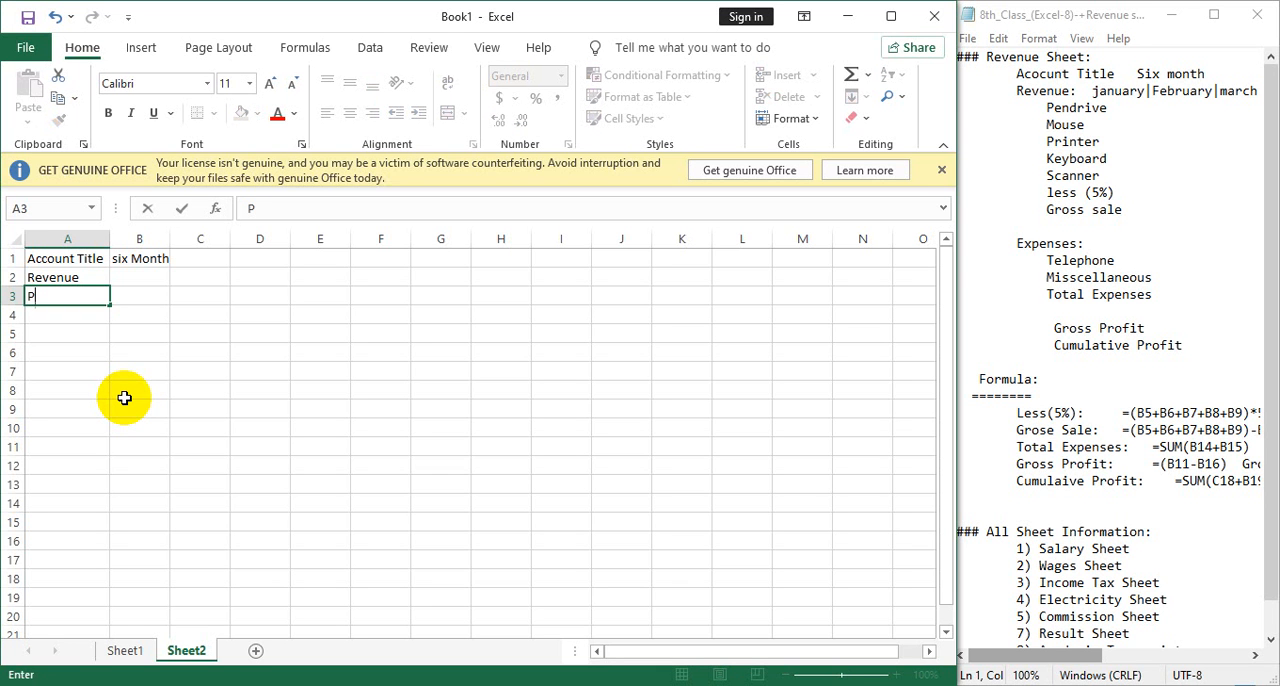
text(endrive)
key(Tab)
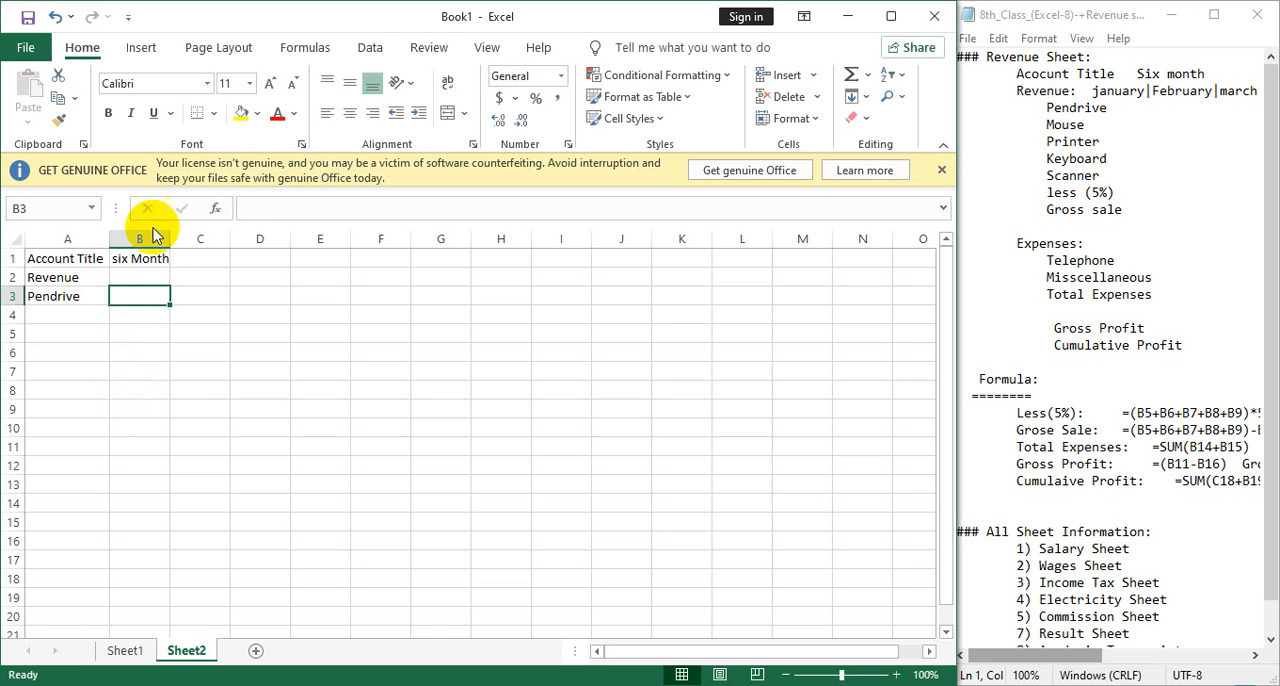
Fill B2:G2 with the months january to june and merge and center "six Month" across B1:G1.
click(152, 279)
text(ja)
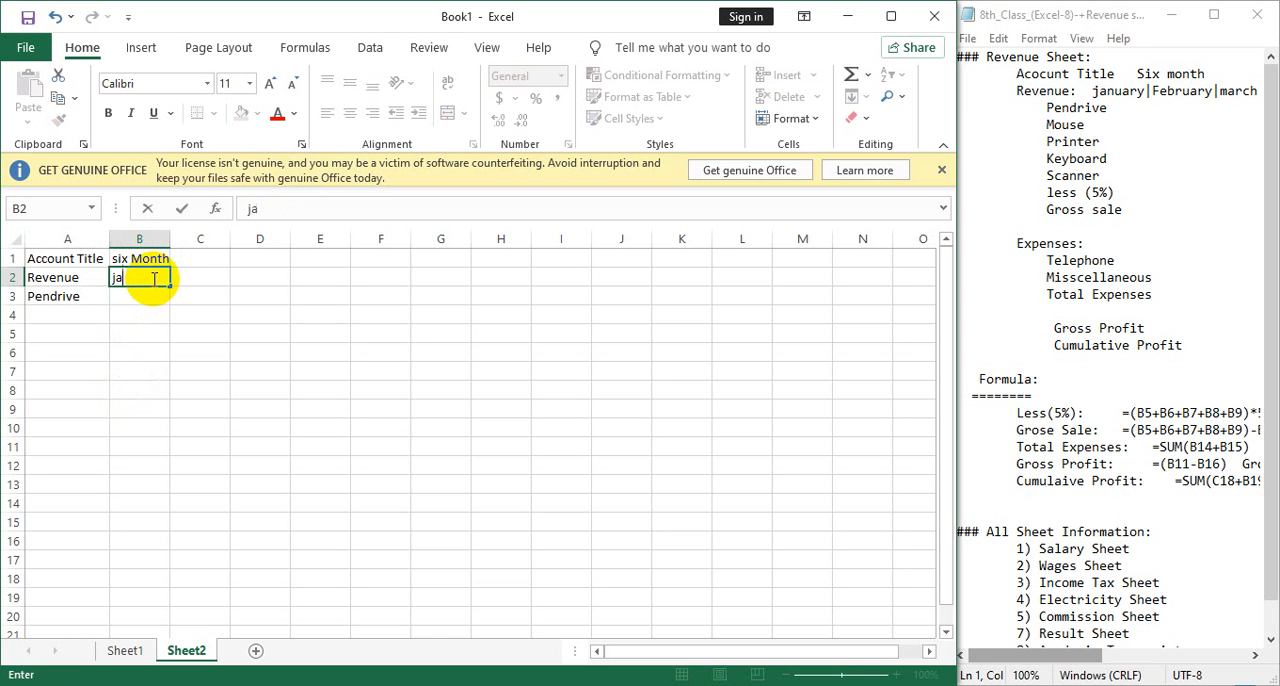
text(nuary)
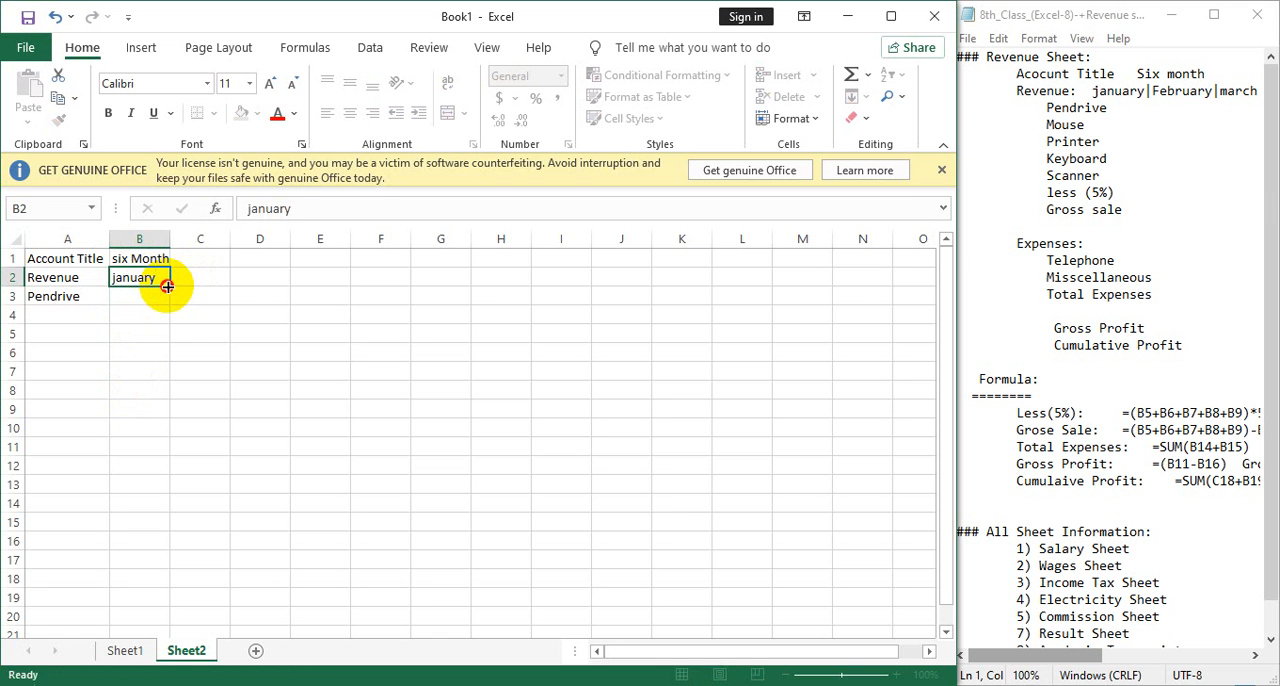
drag(171, 285, 486, 293)
drag(145, 258, 451, 250)
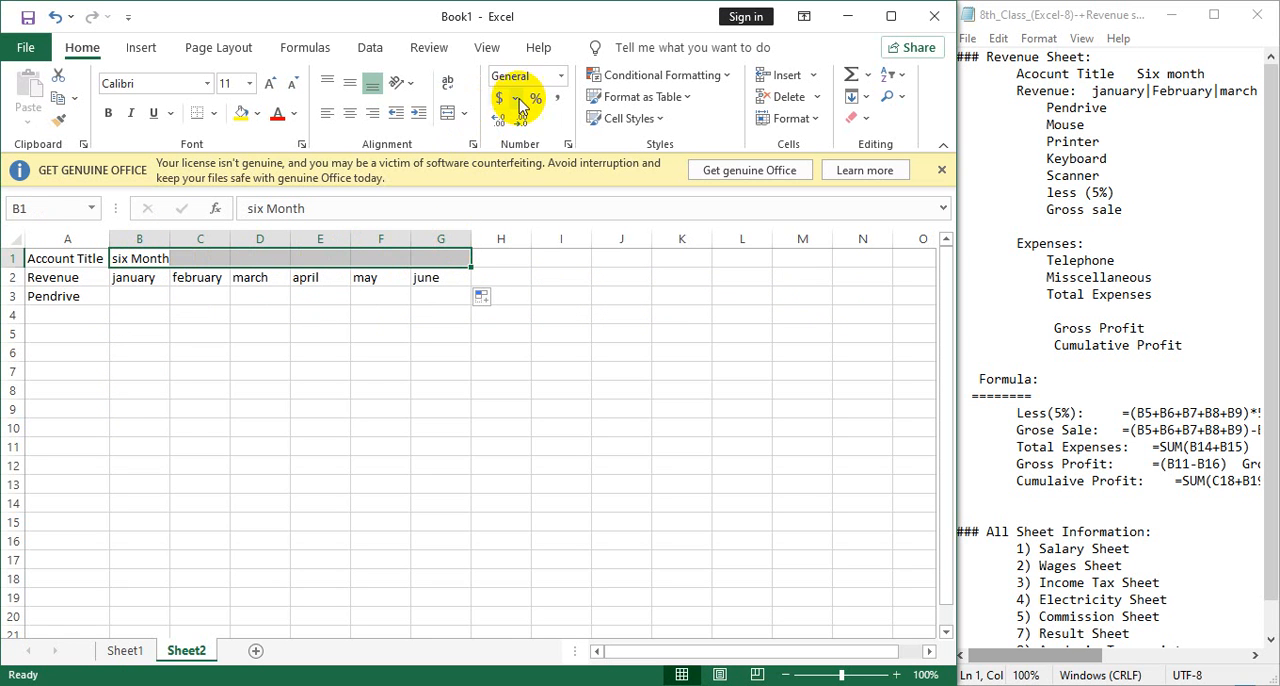
click(448, 114)
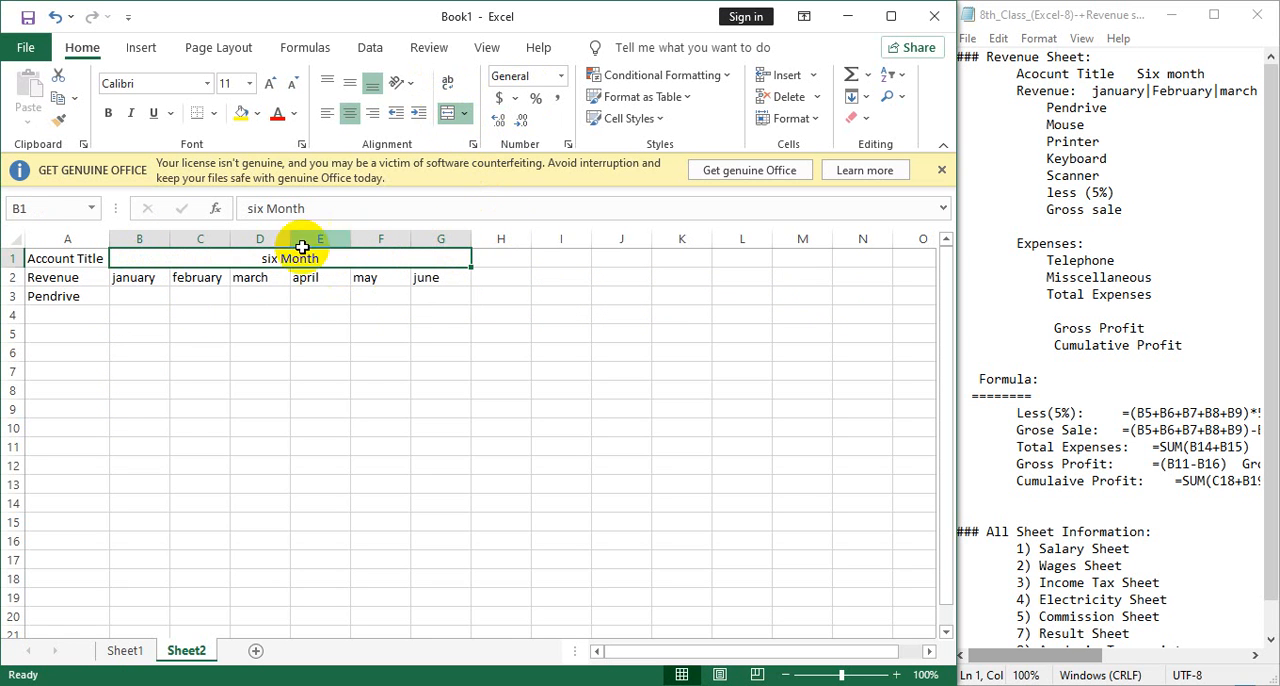
Enter 2000 in B3 as Pendrive's january revenue and add a "Monitor" item in row 4 with 15000 in B4.
click(119, 295)
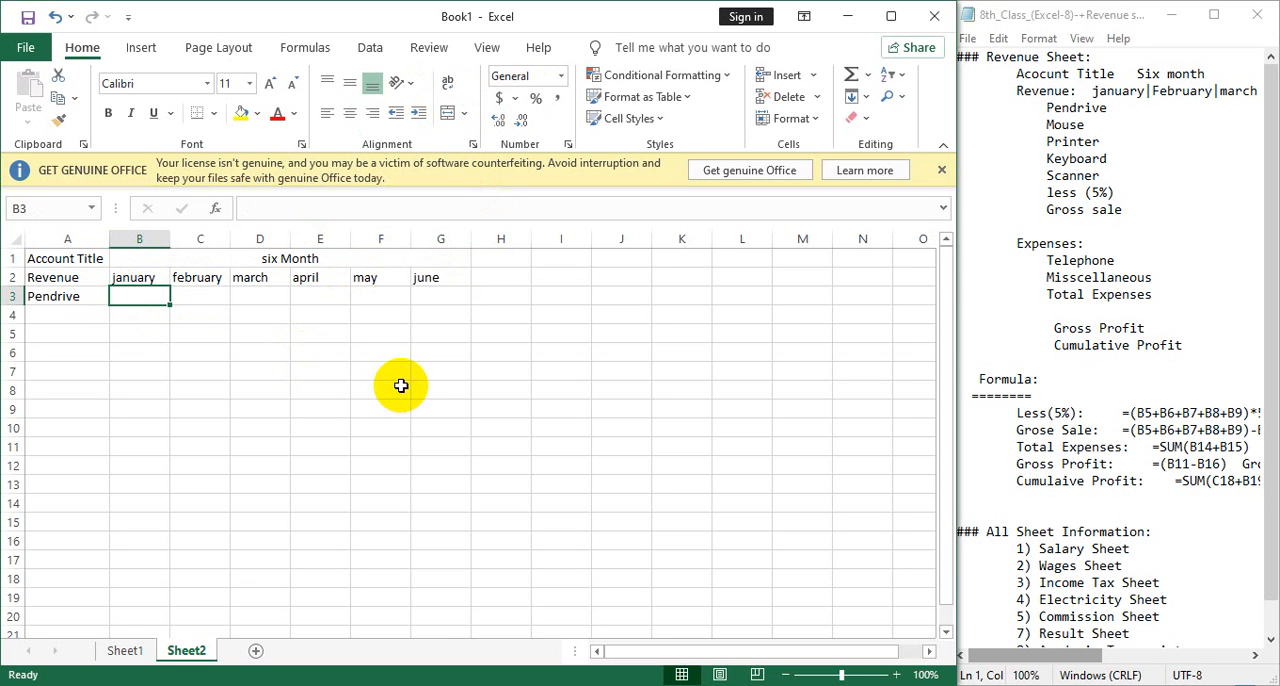
text(2000)
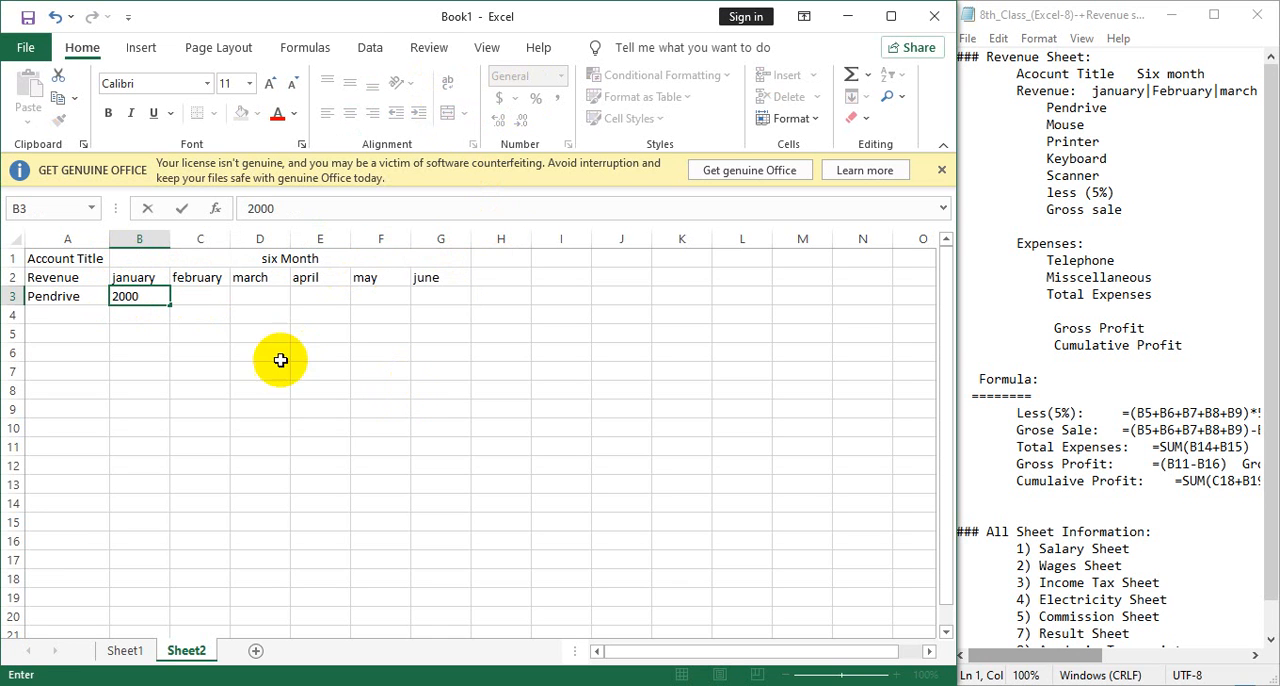
click(65, 314)
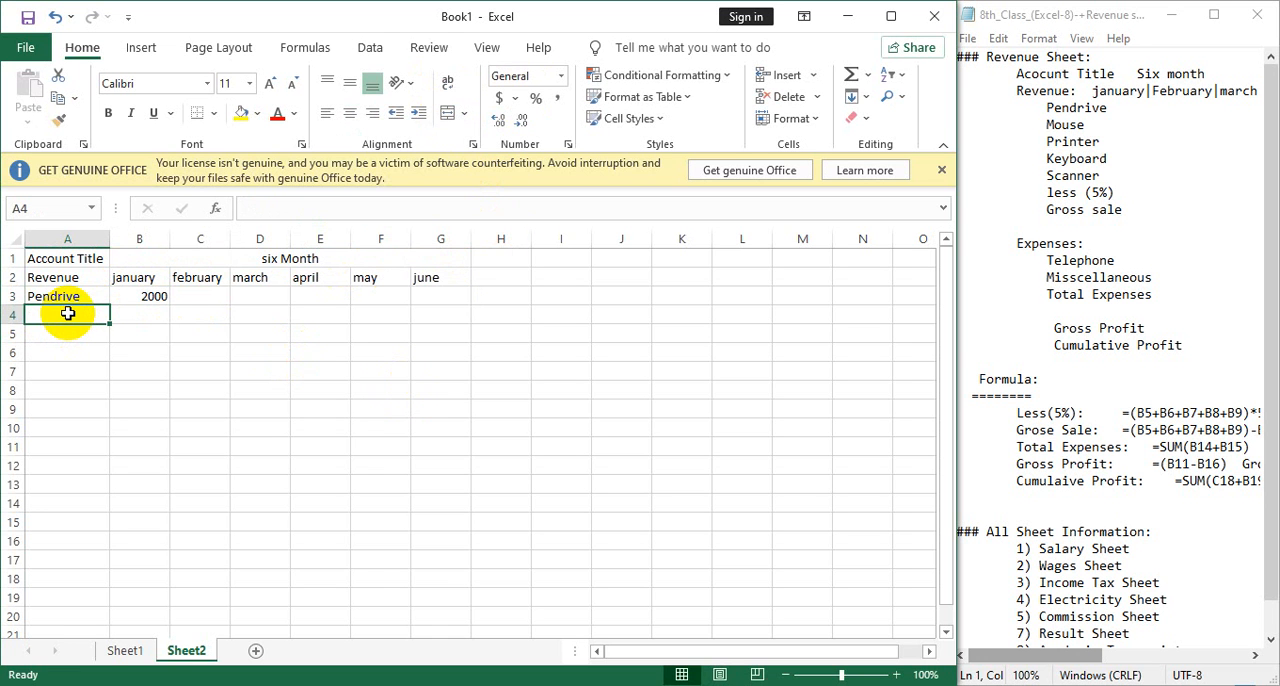
text(Monitor)
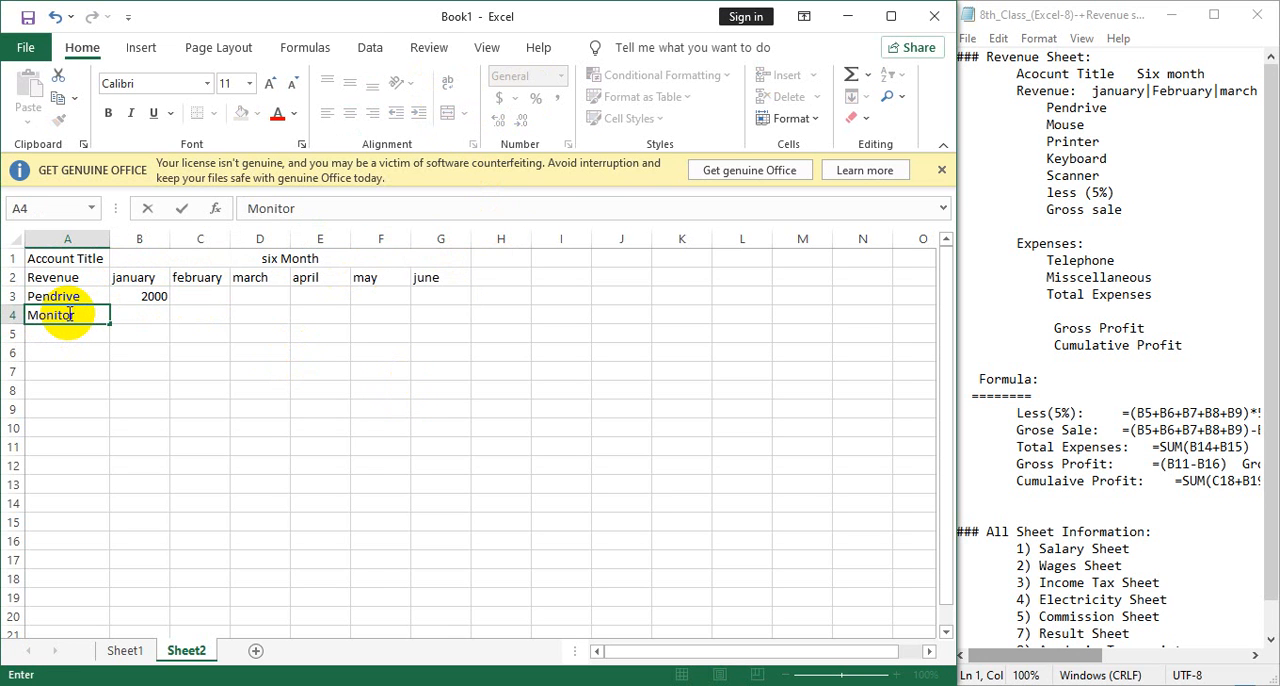
click(138, 316)
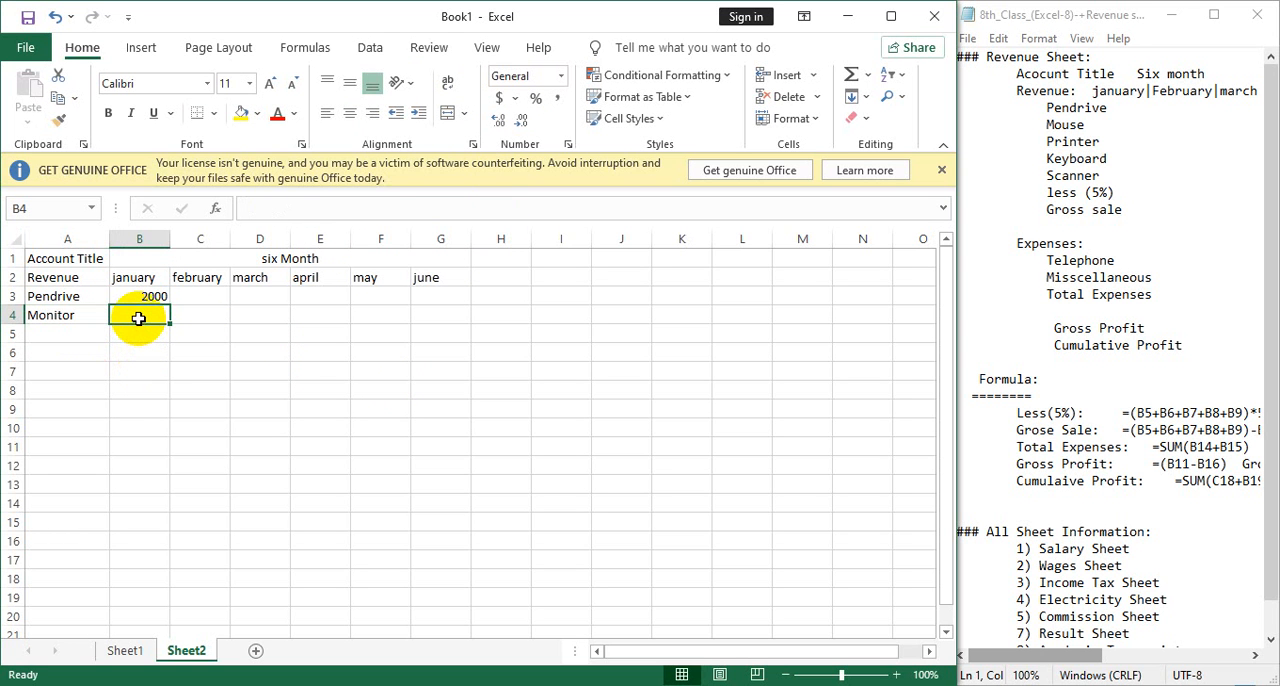
text(15000)
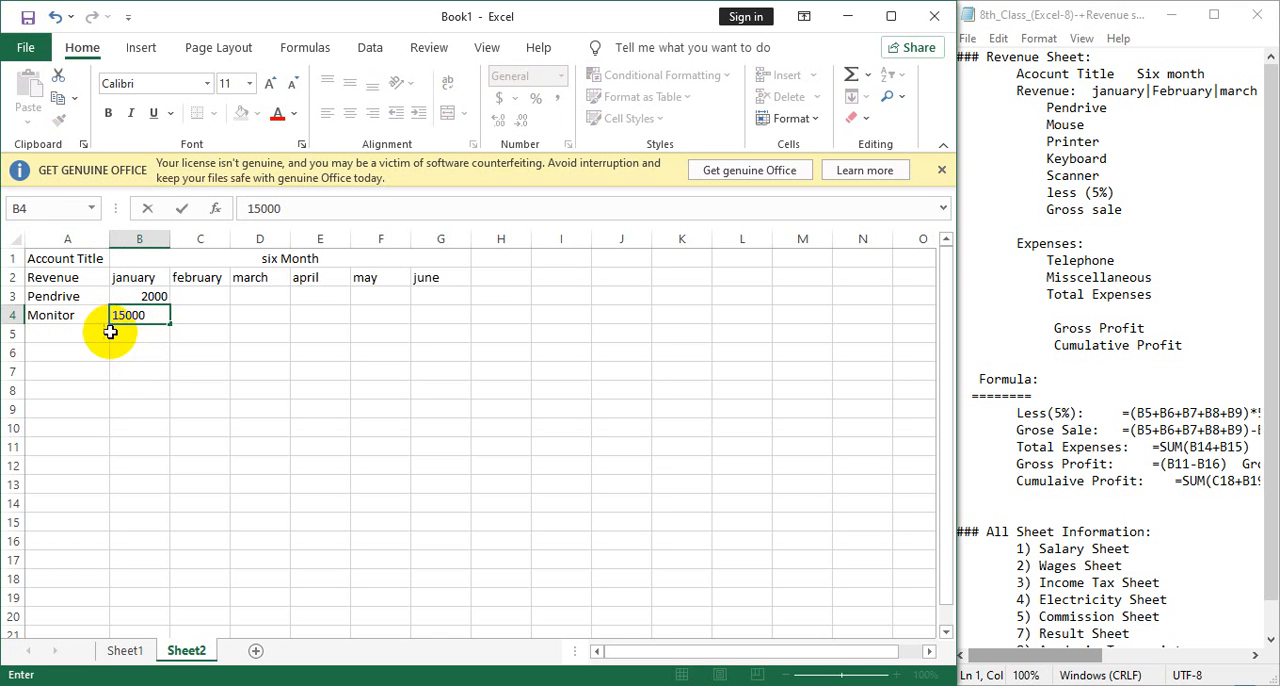
Add a "Mouse" item in A5 with a january revenue of 2500 in B5.
click(70, 332)
text(Mu)
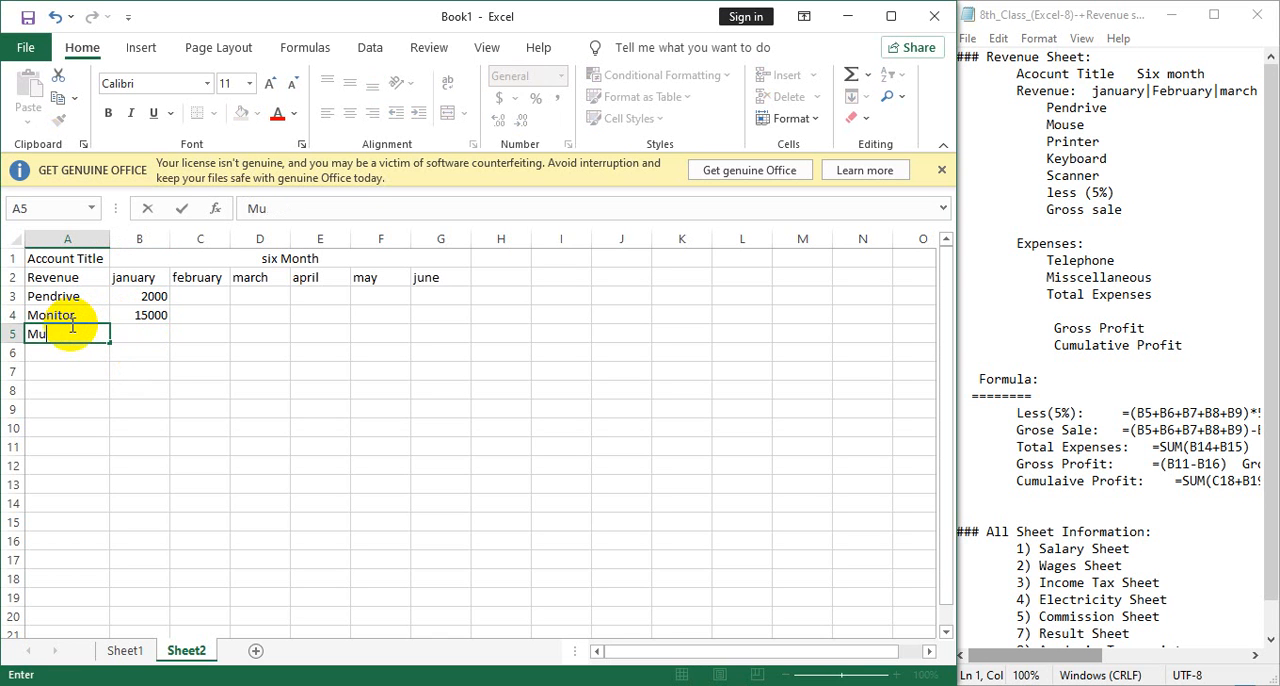
text(se)
key(BackSpace)
key(BackSpace)
text(ou)
key(Tab)
text(25000)
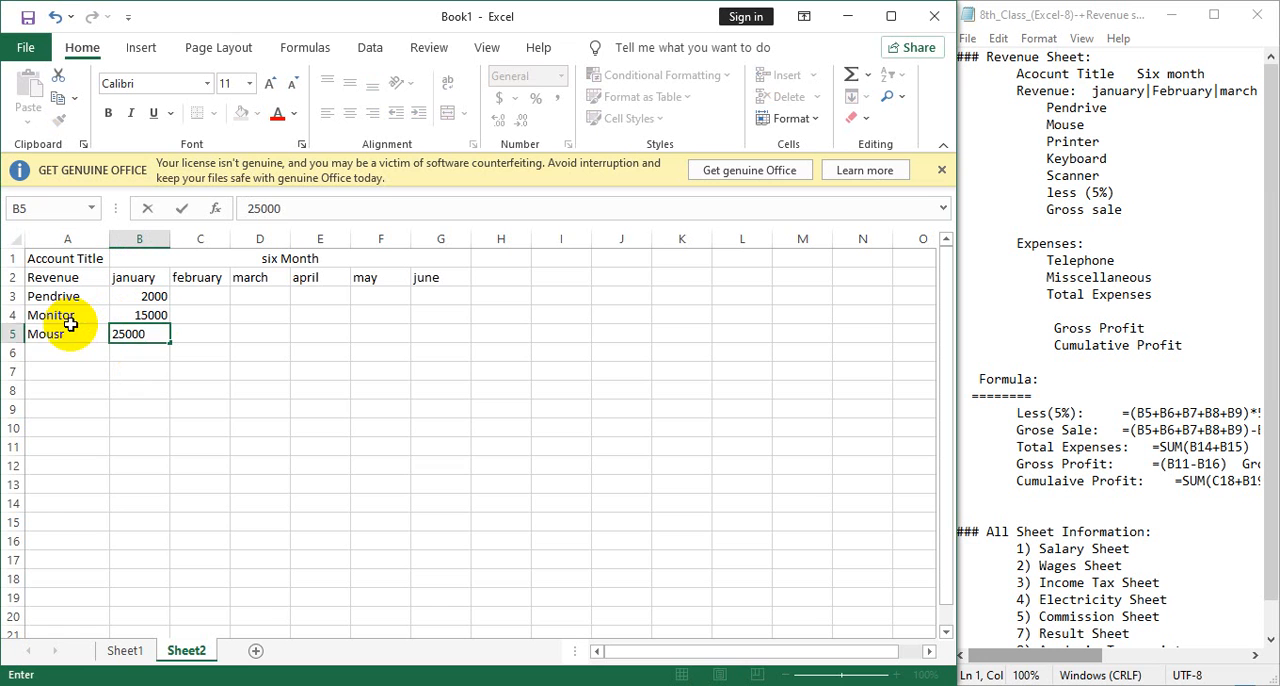
key(BackSpace)
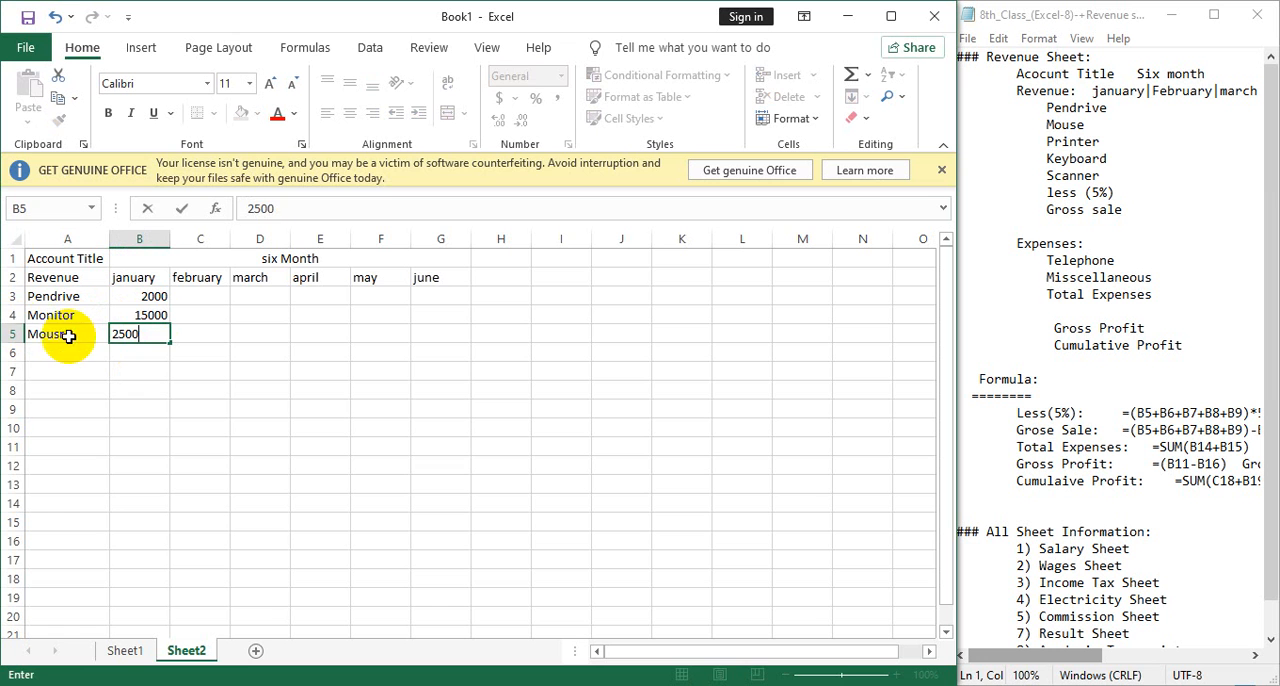
double_click(70, 335)
key(BackSpace)
text(e)
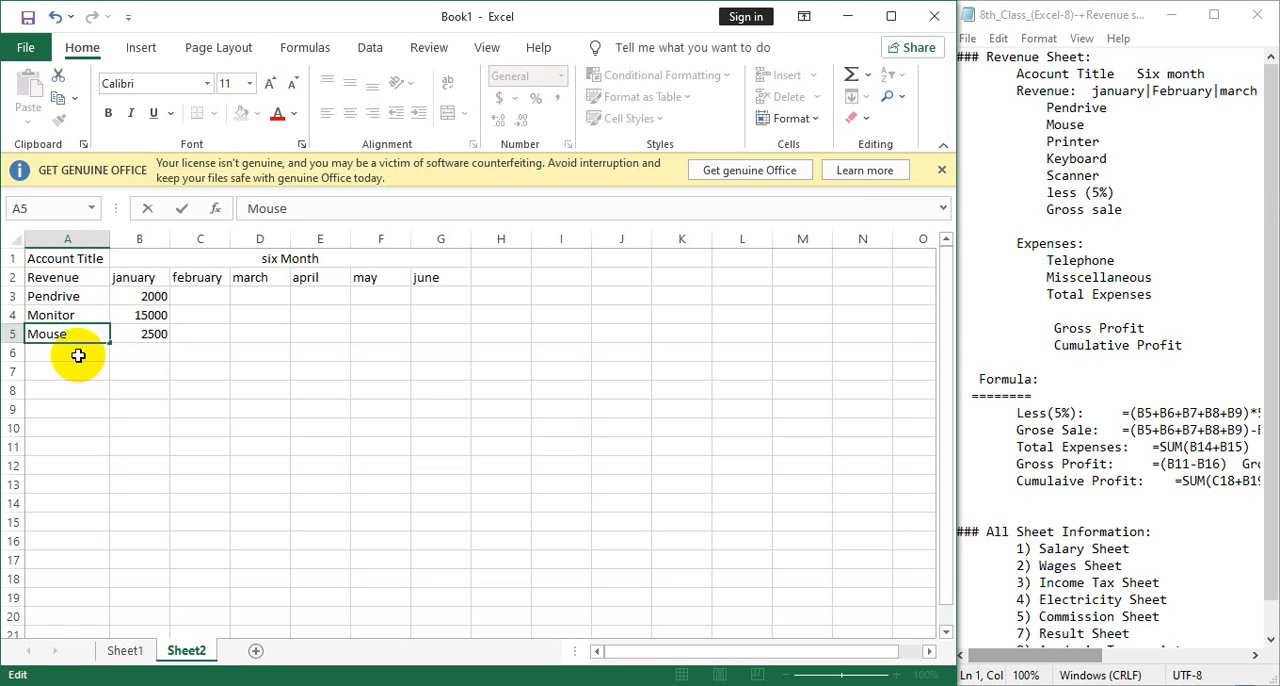
Add a "Scanner" item in A6 with a january revenue of 25000 in B6.
click(82, 353)
text(Scaner)
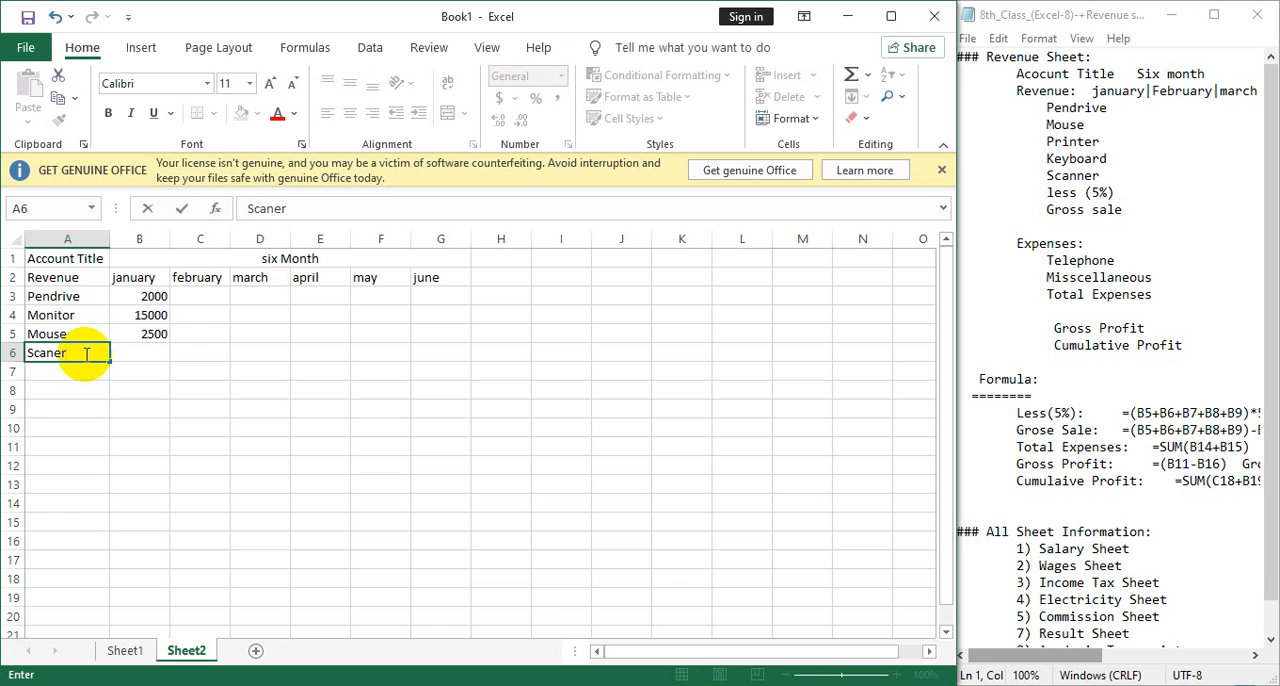
key(BackSpace)
key(BackSpace)
text(n)
key(Tab)
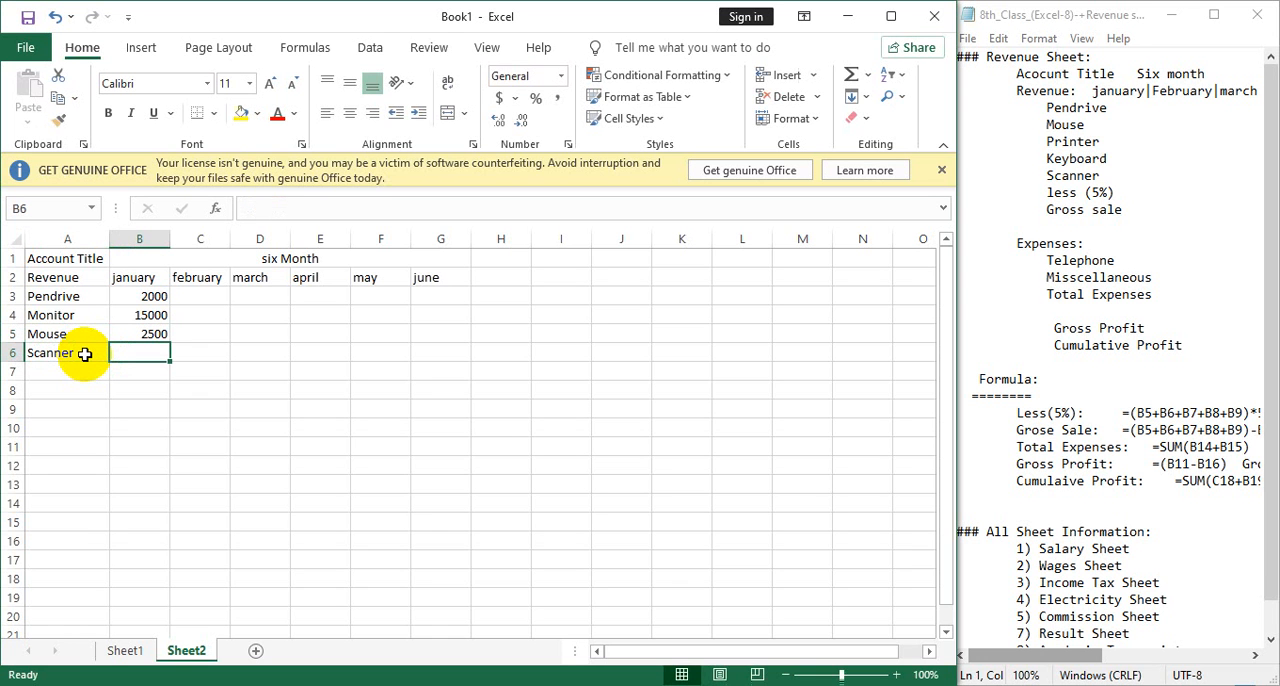
text(25000)
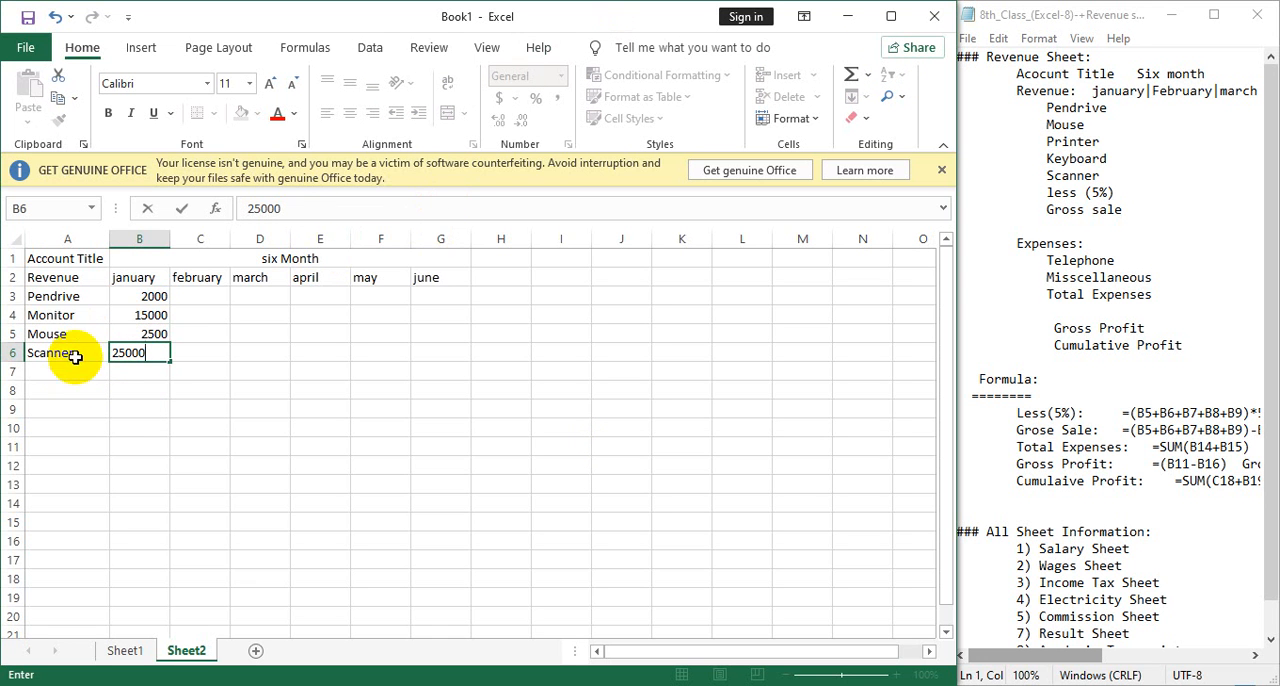
Enter february revenues of 3000 in C3 and 5000 in C4, and extend the series down through C6.
click(195, 296)
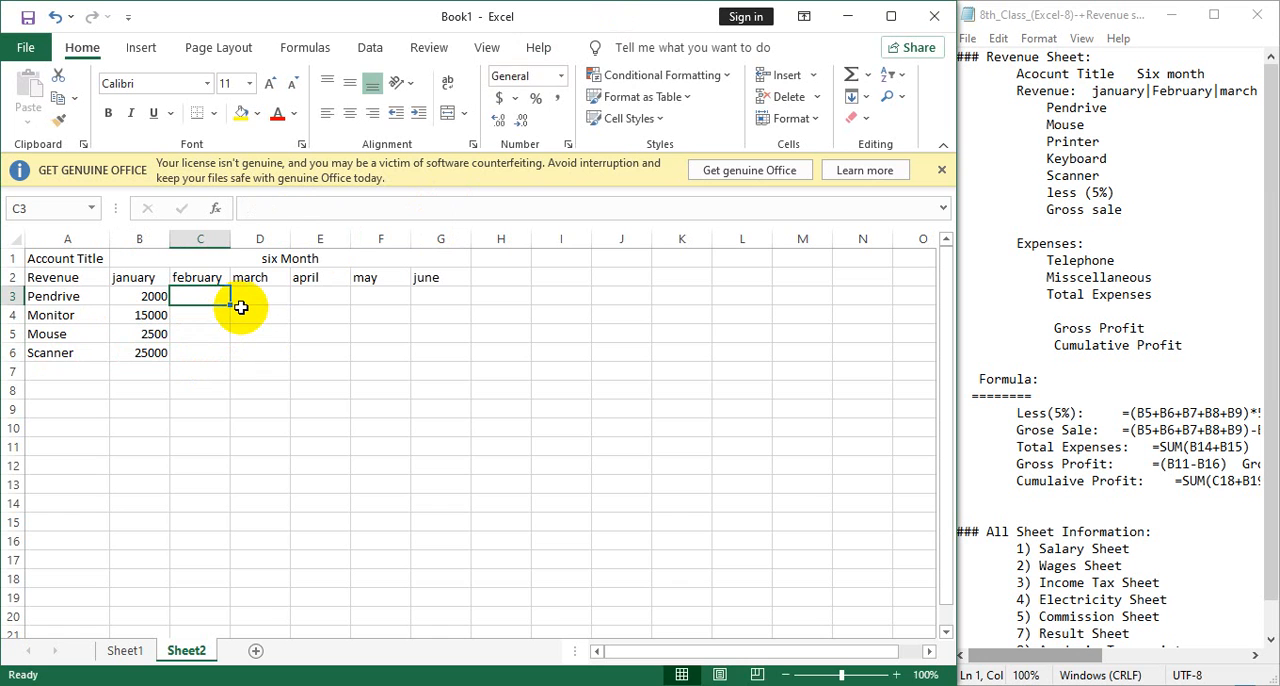
text(3000)
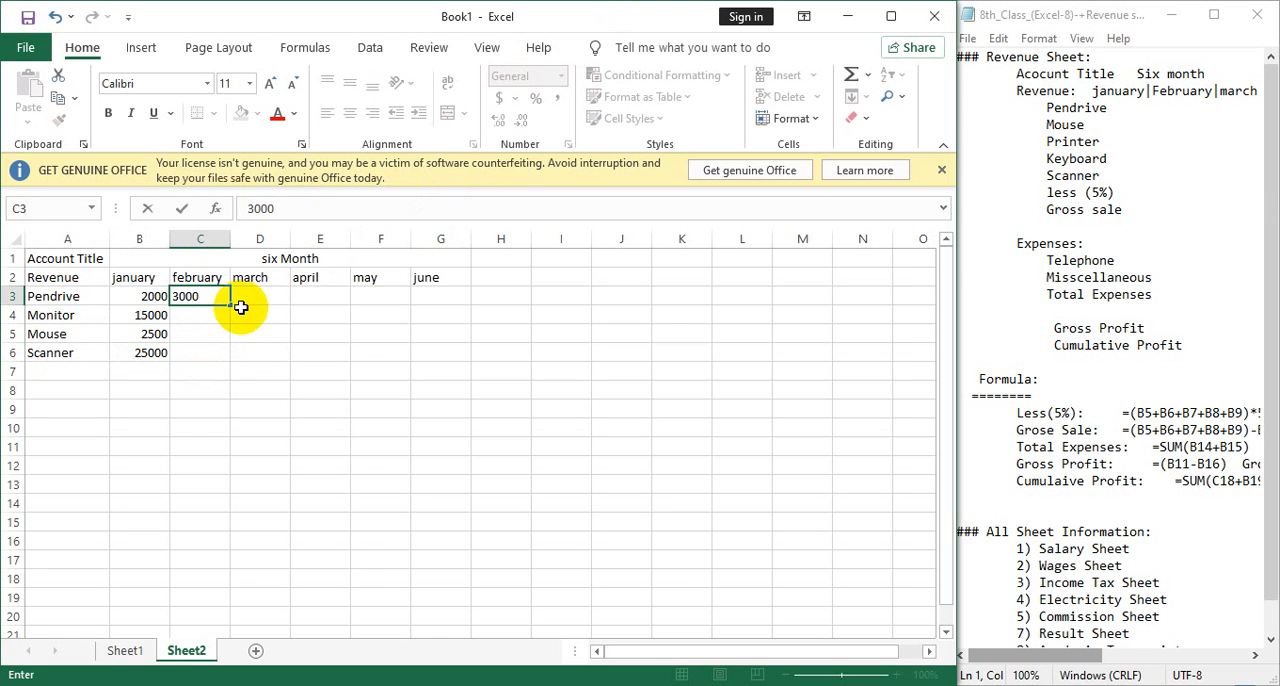
key(Return)
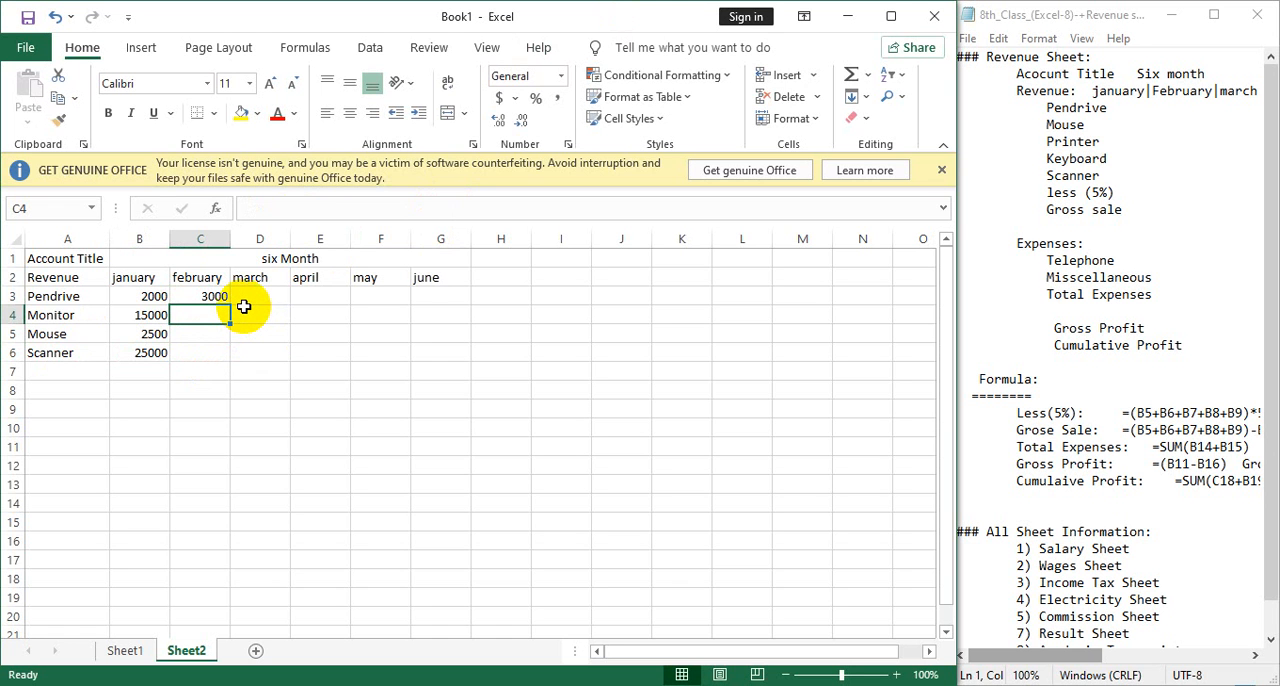
text(5000)
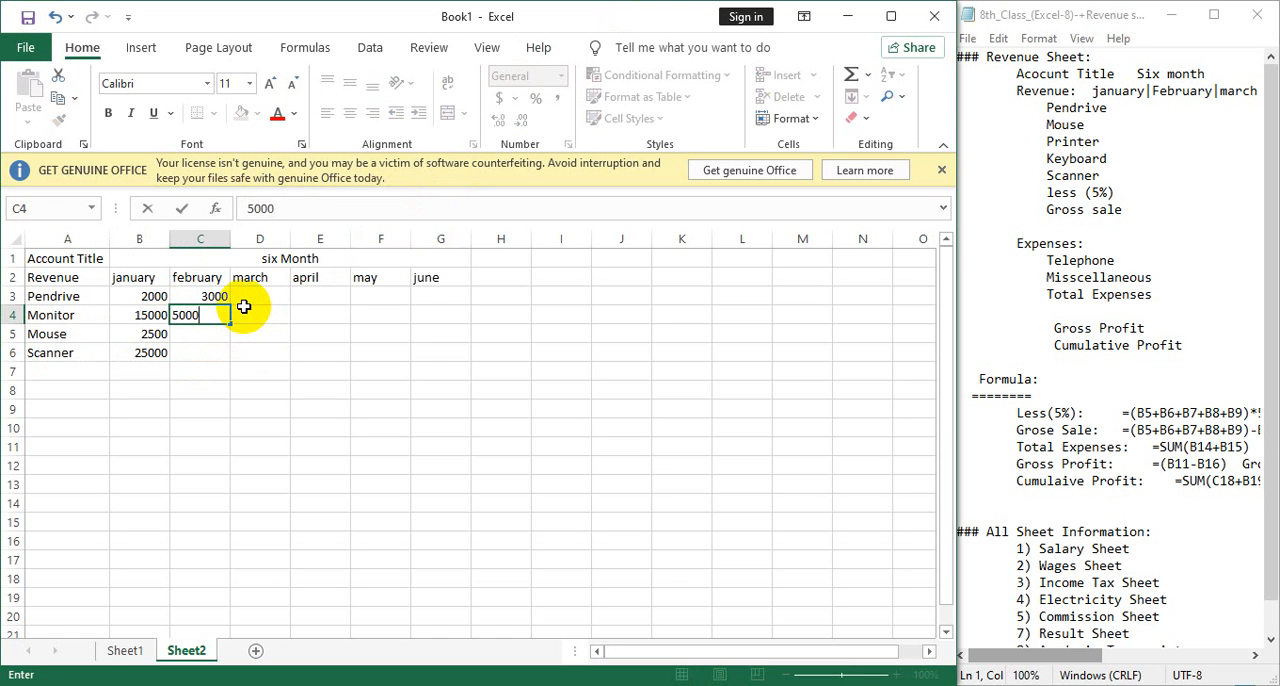
key(Return)
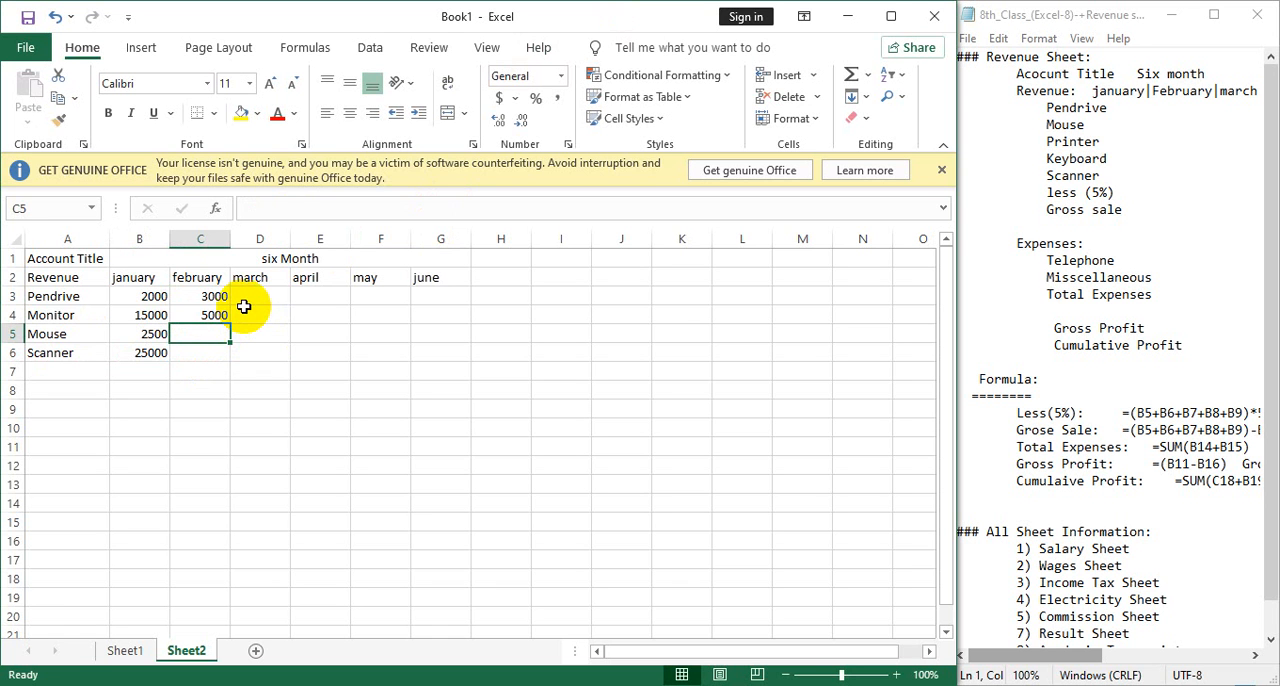
drag(215, 294, 229, 360)
Enter march revenues of 4000 in D3 and 5000 in D4, and extend the series down through D6.
click(260, 294)
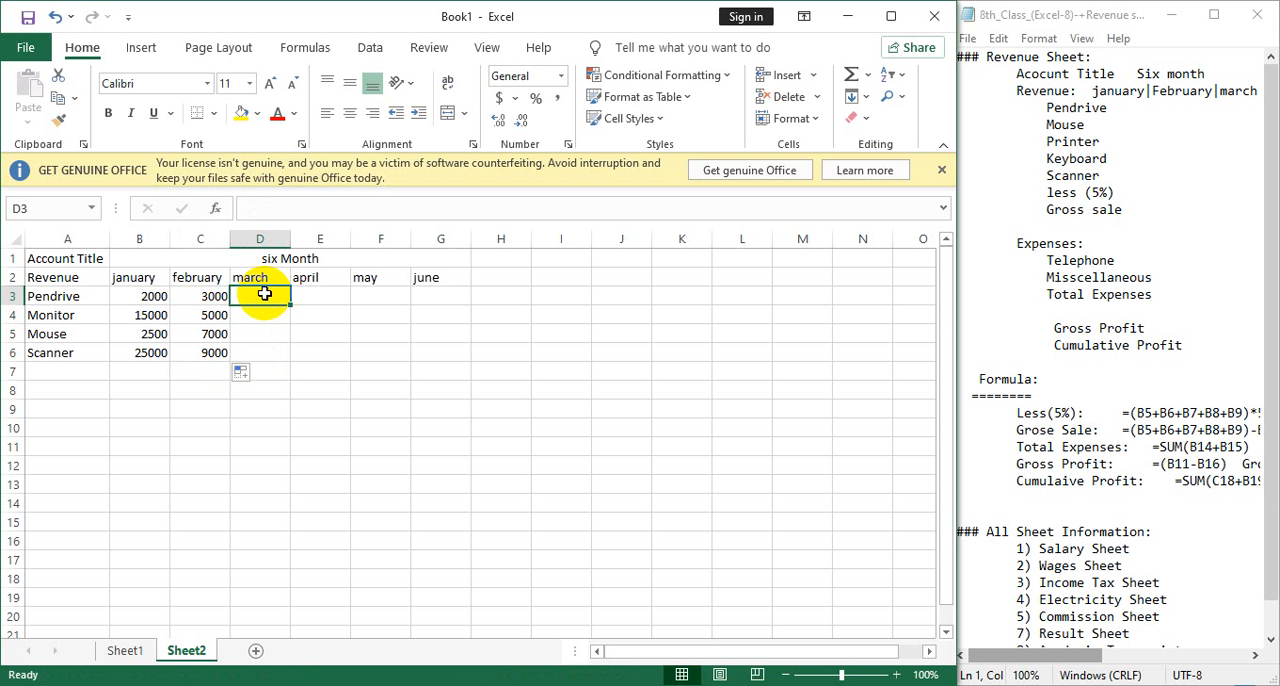
text(4000)
key(Return)
text(5000)
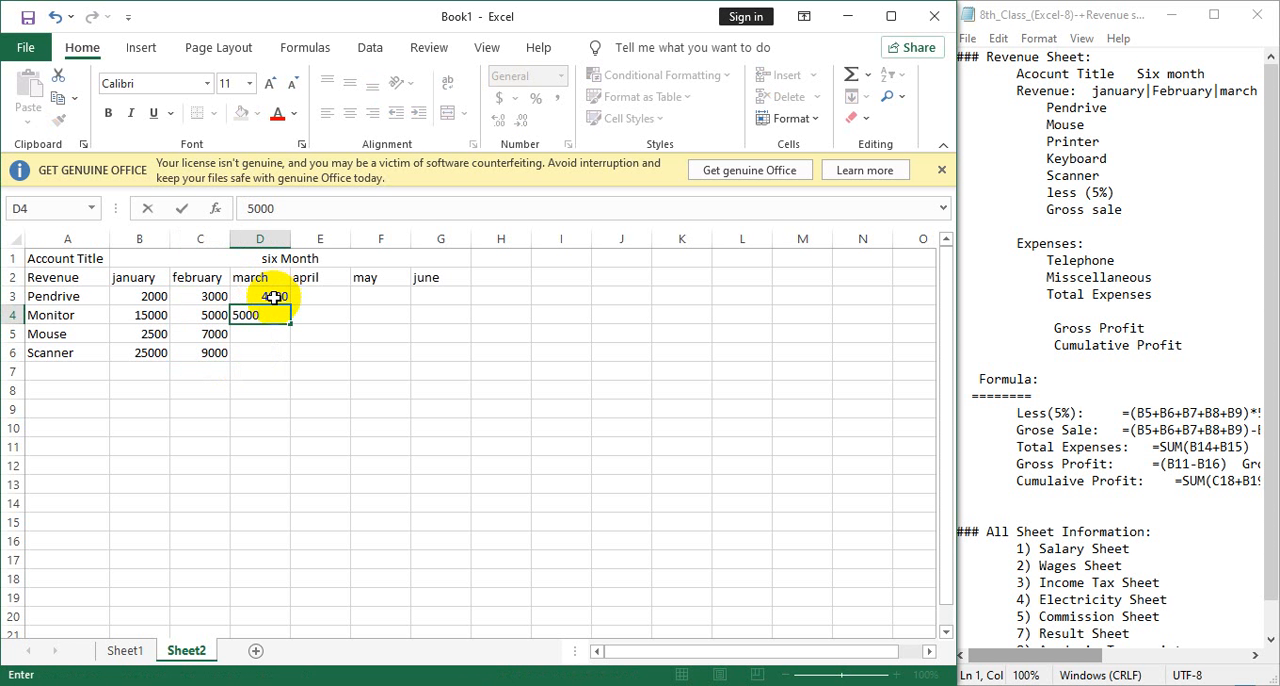
drag(273, 297, 300, 360)
Enter april revenues of 3000 in E3 and 4500 in E4, and extend the series down through E6.
click(331, 300)
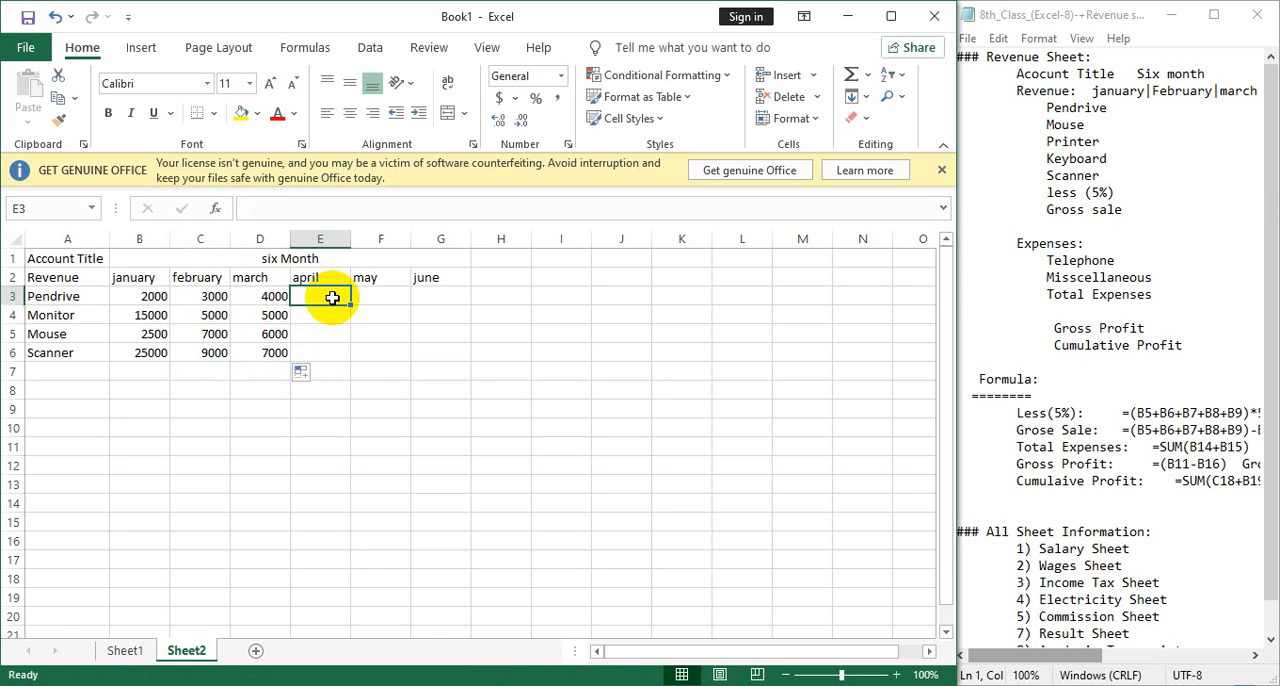
text(30000)
key(BackSpace)
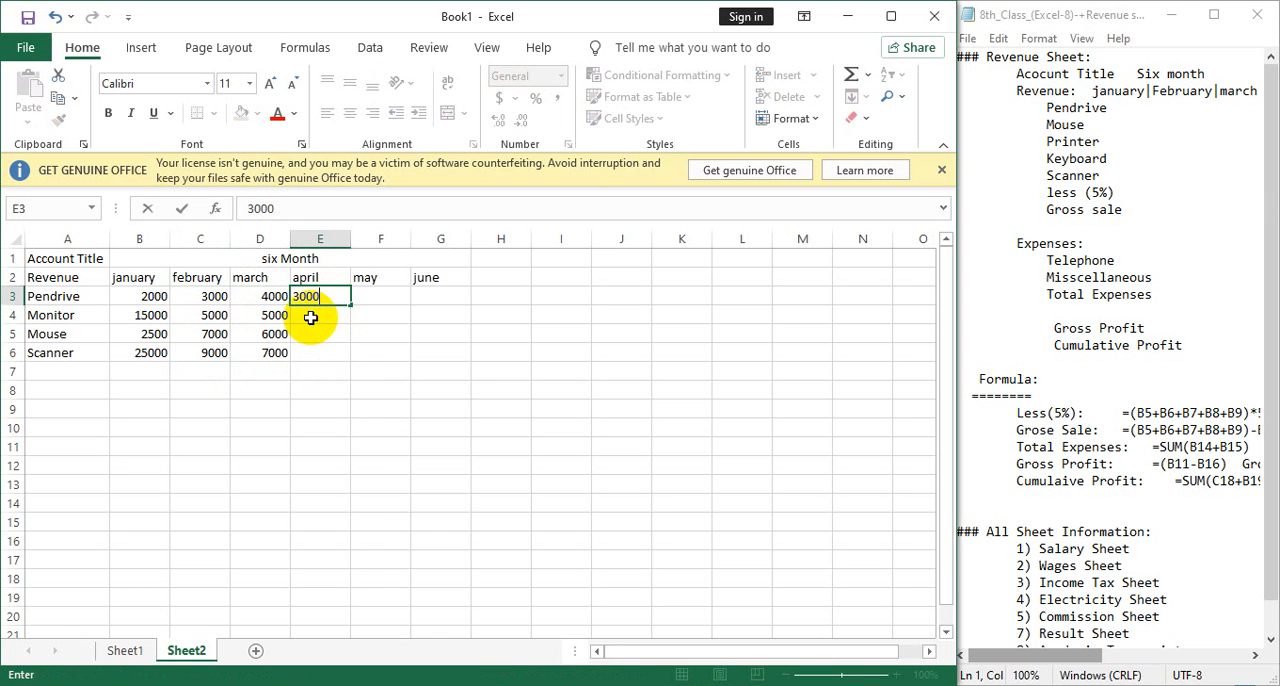
click(314, 315)
text(1500)
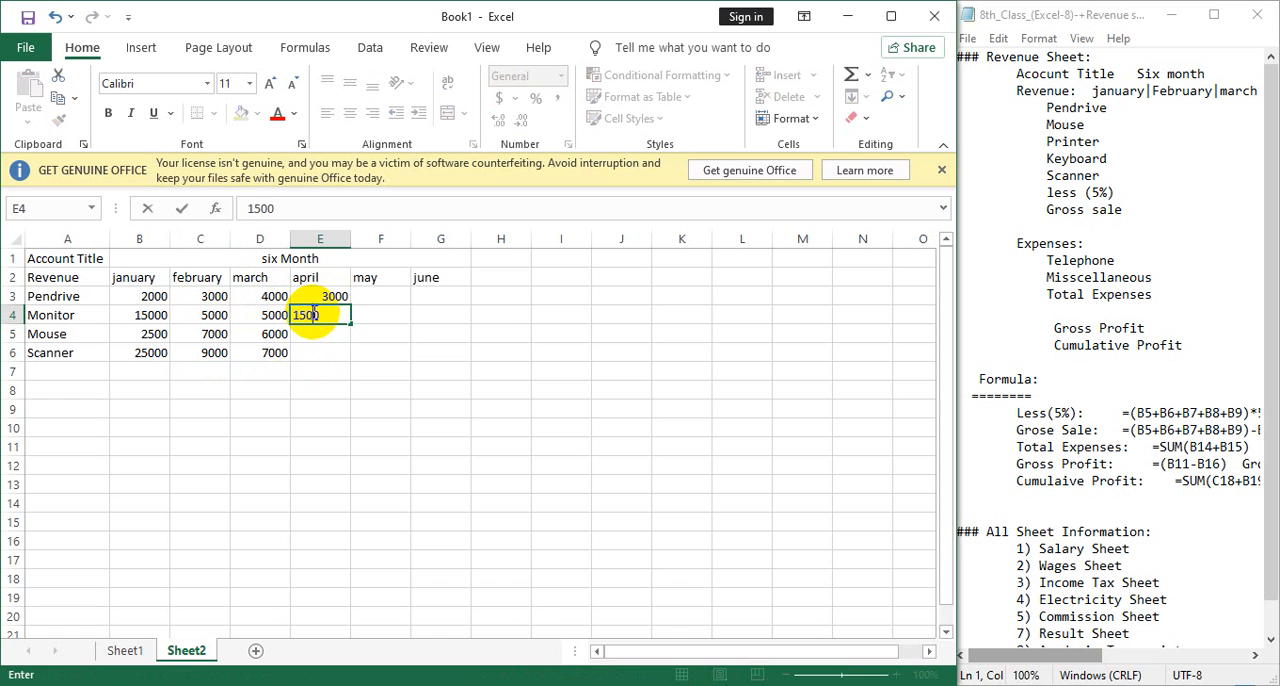
key(BackSpace)
key(BackSpace)
key(BackSpace)
text(45000)
drag(334, 294, 343, 315)
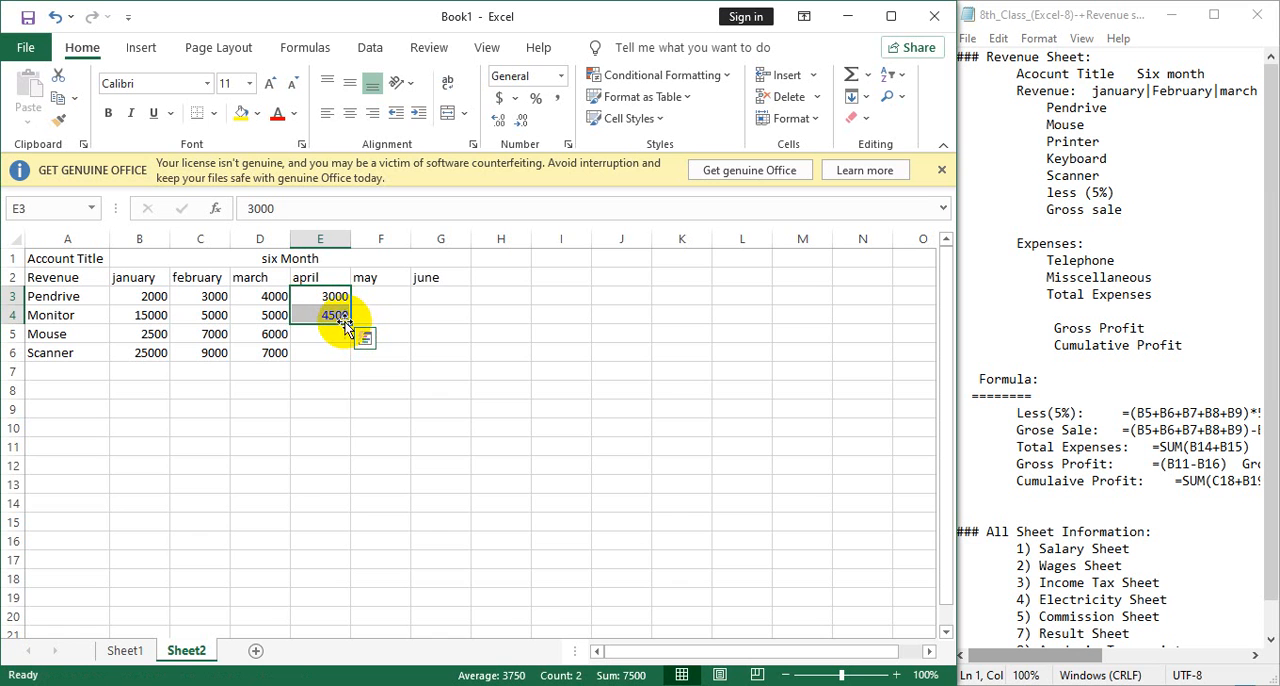
double_click(352, 324)
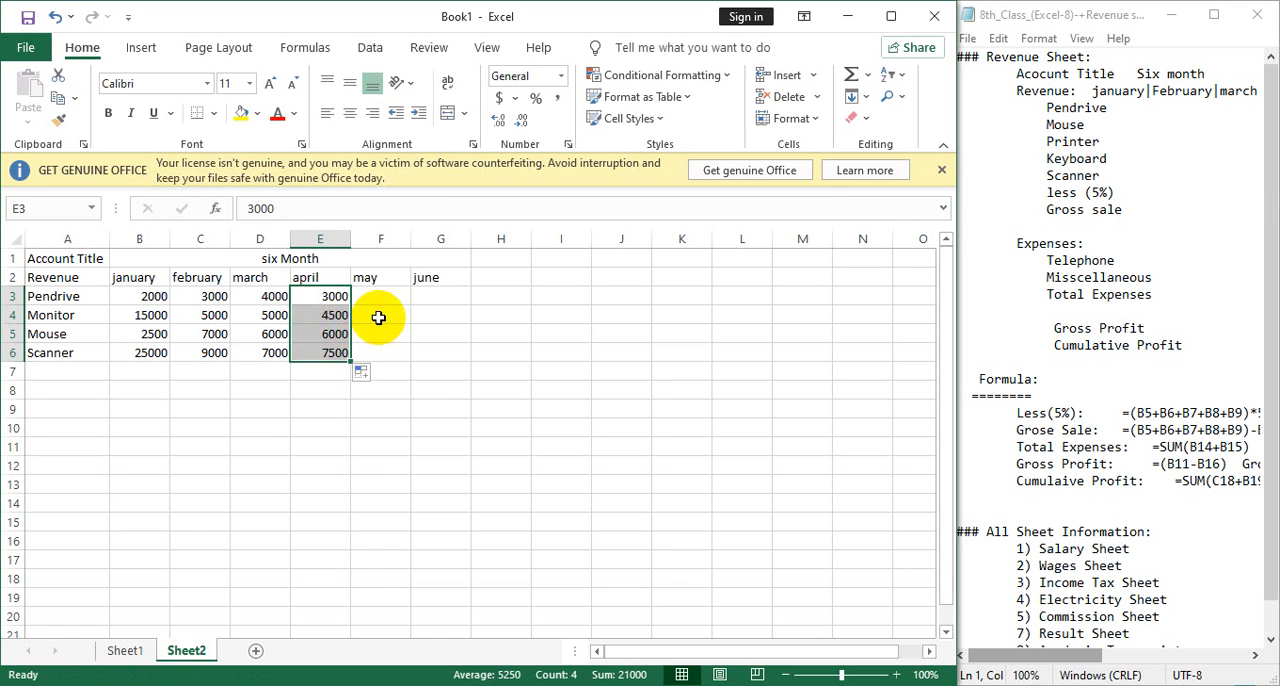
Enter may revenues of 2000 in F3 and 3000 in F4, and extend the series down through F6.
click(390, 294)
text(2000)
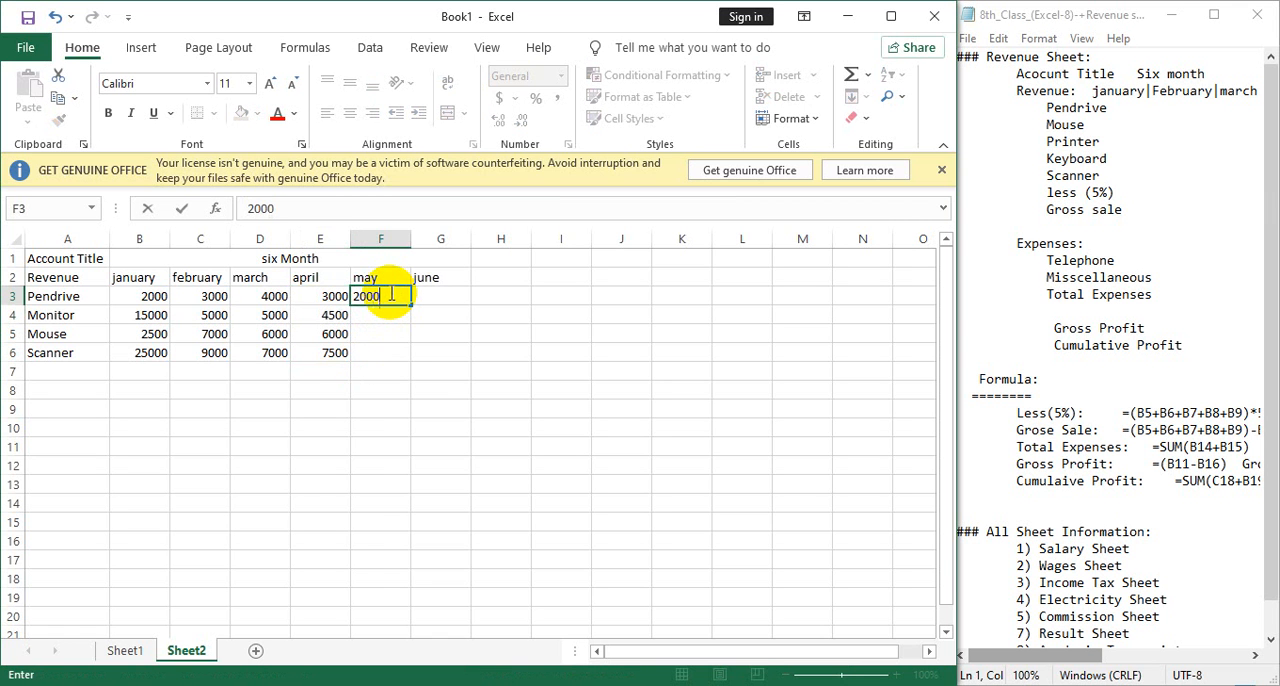
click(363, 314)
text(3000)
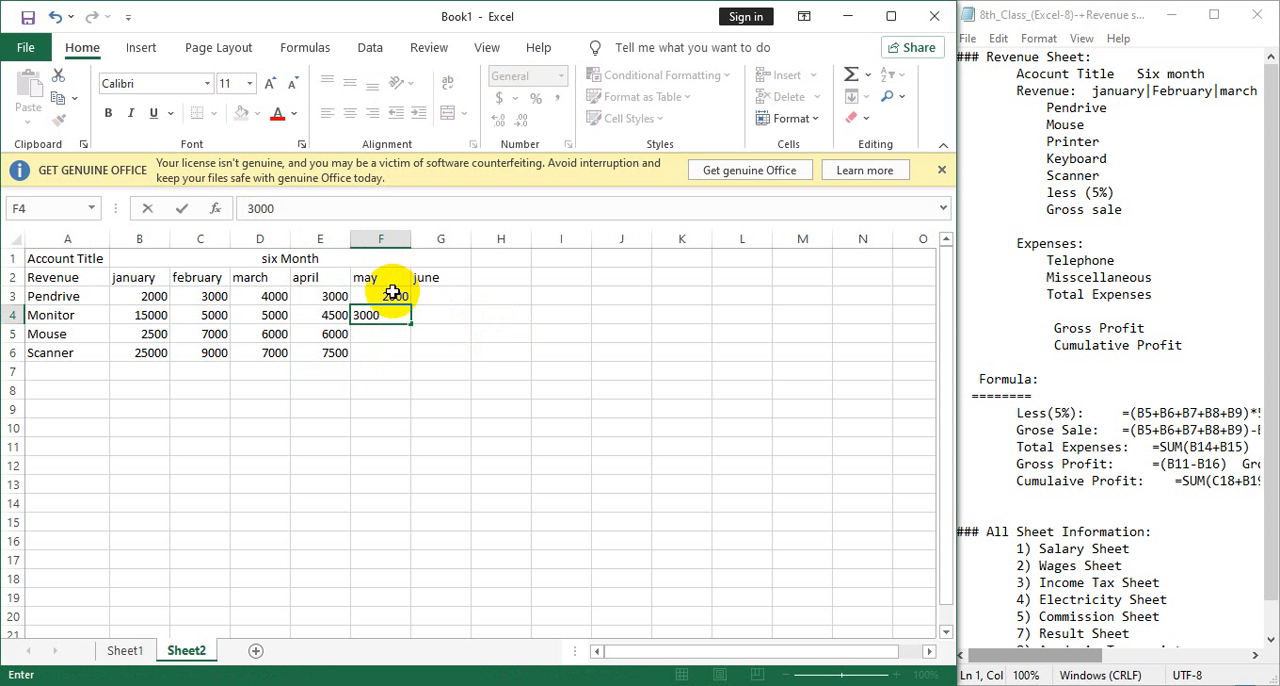
drag(395, 296, 423, 357)
Enter 3000 in G3 as Pendrive's june revenue and set its may revenue in F3 to 4000.
click(458, 296)
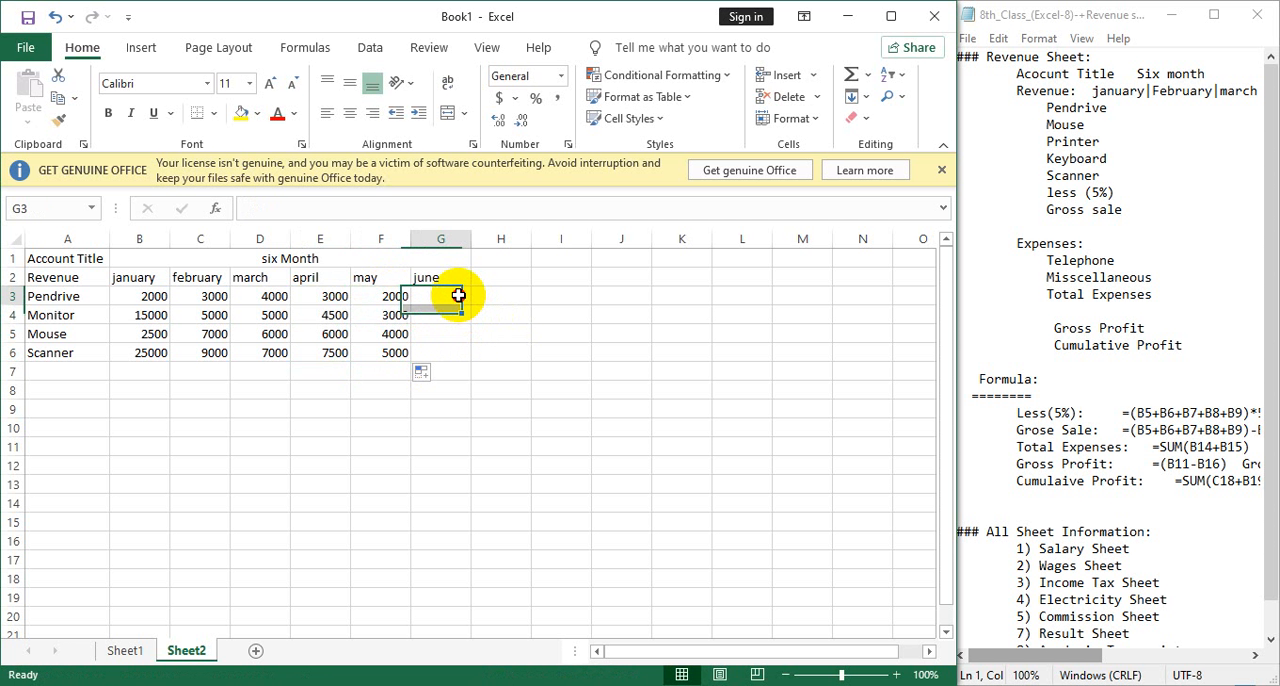
text(3000)
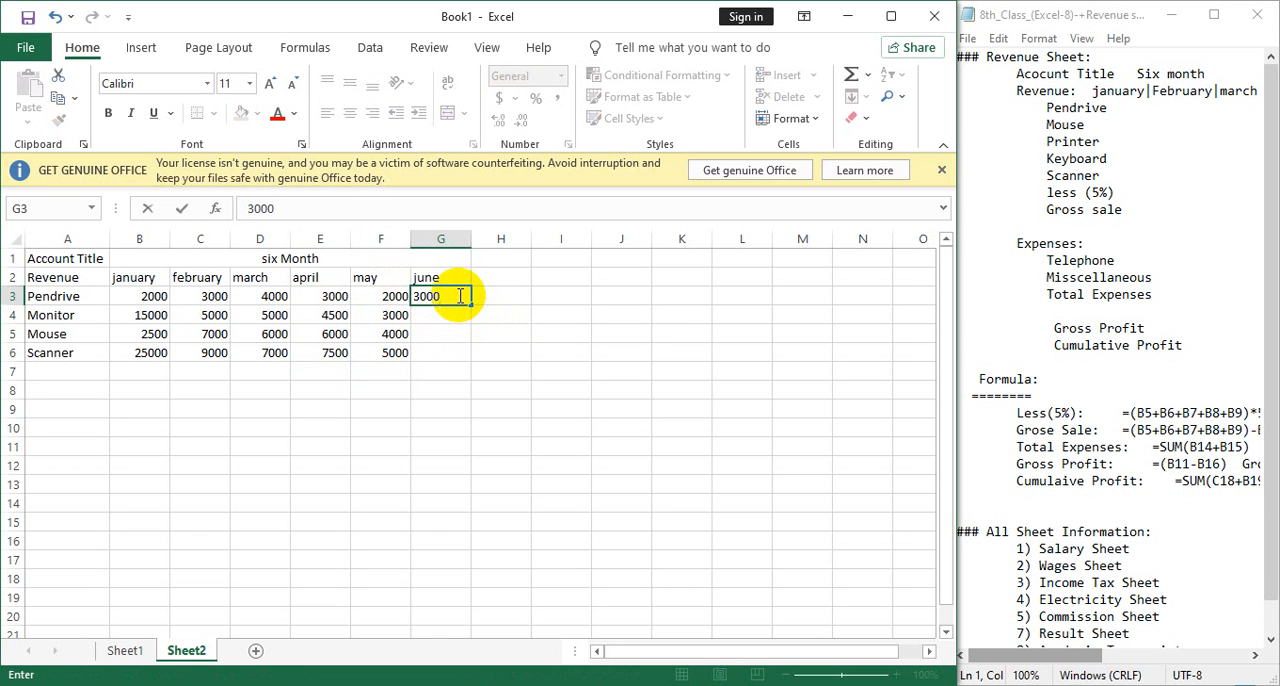
key(Left)
text(4000)
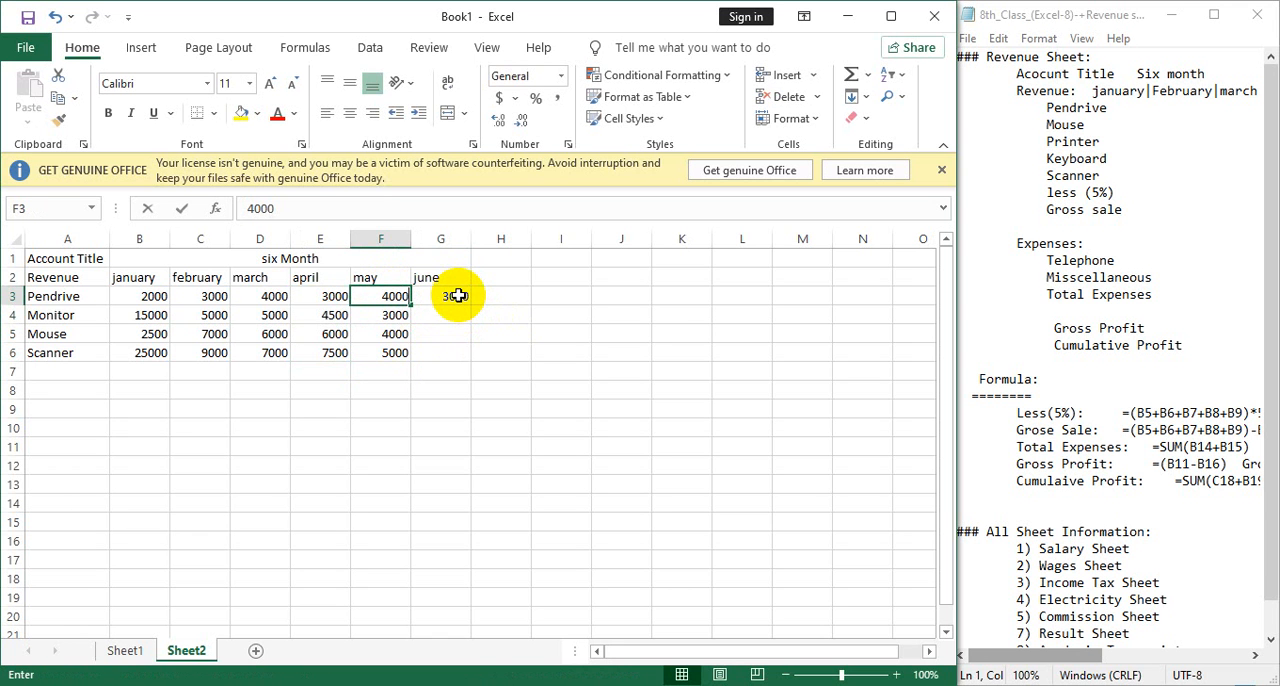
Enter 4000 in G4 as Monitor's june revenue and extend the series from G3:G4 down through G6.
click(450, 316)
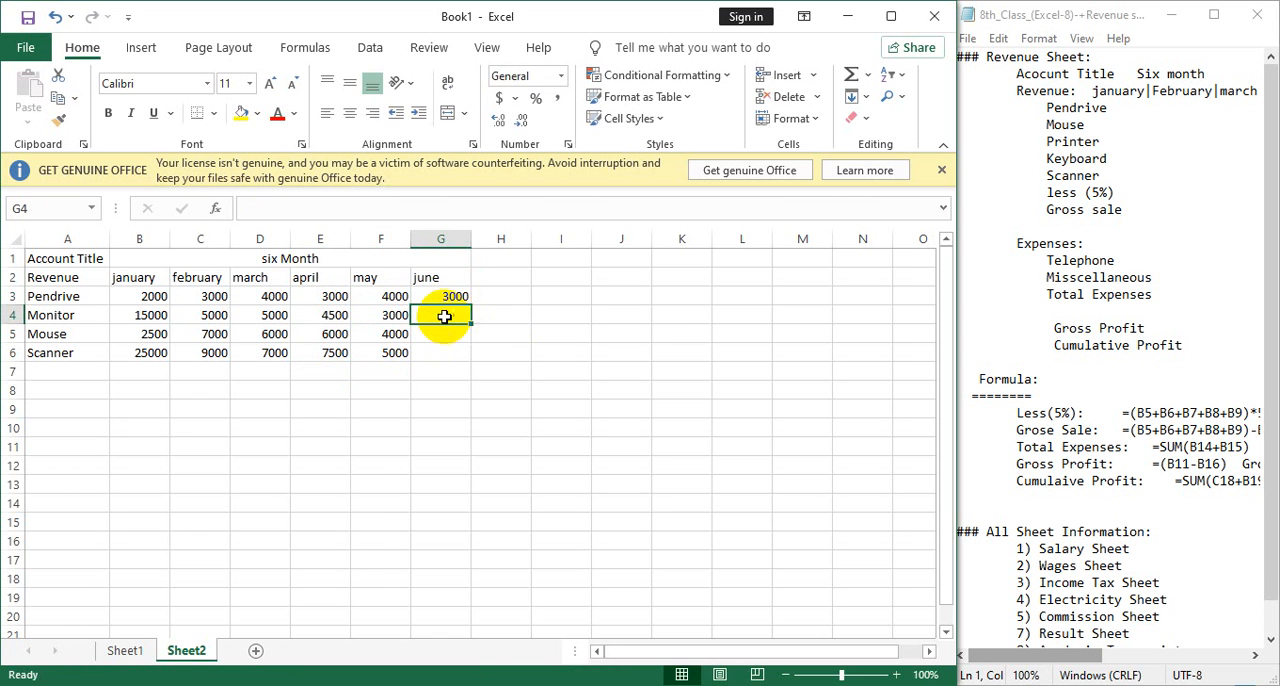
text(4000)
click(442, 298)
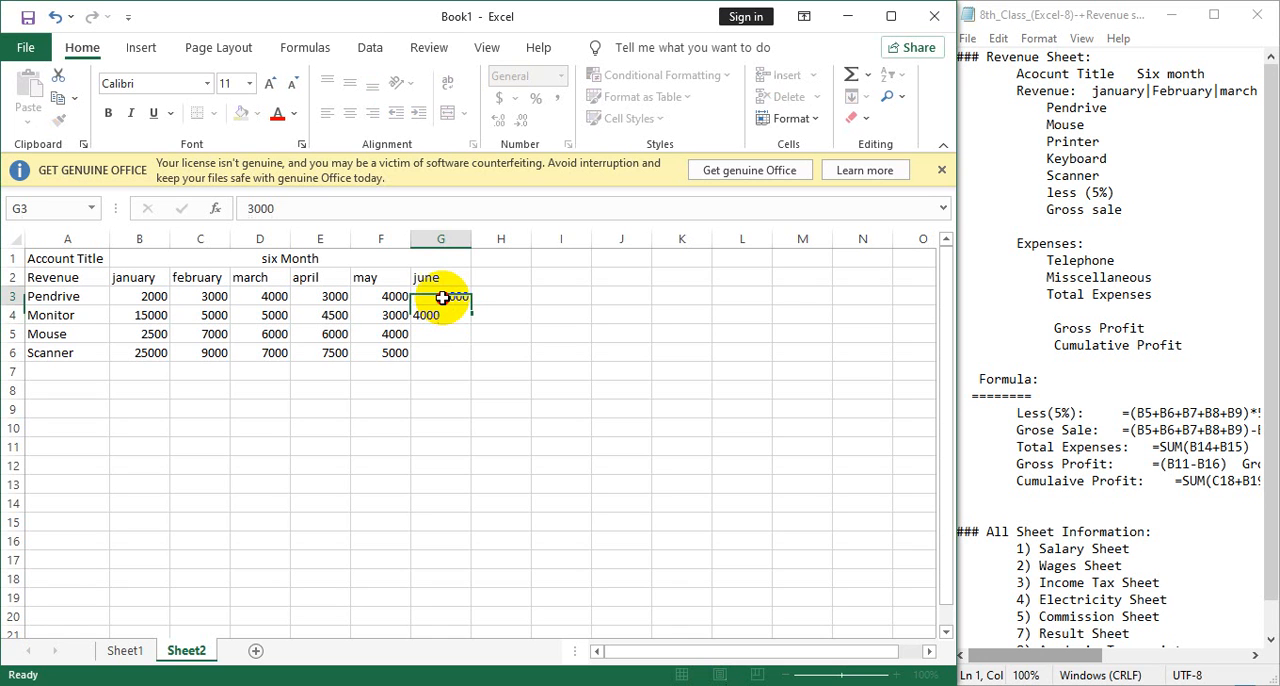
drag(442, 298, 463, 365)
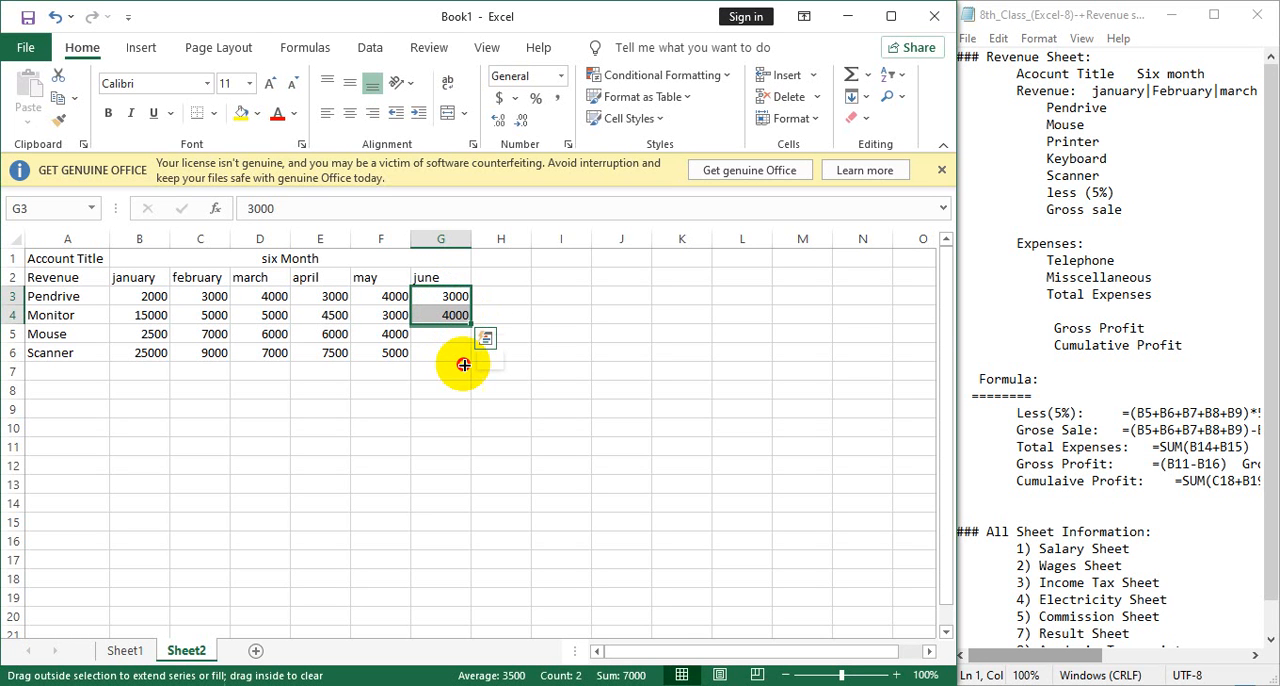
drag(463, 365, 462, 358)
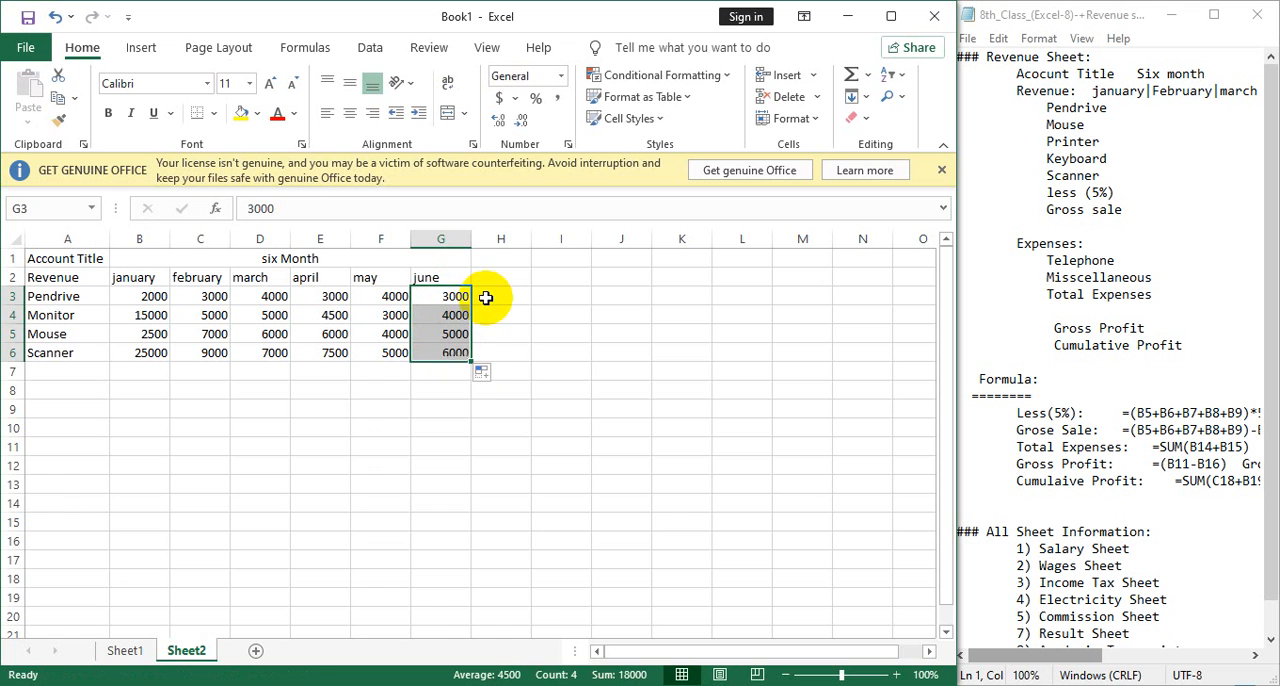
Label cell A7 "Discount 5%" below the Scanner item.
click(72, 370)
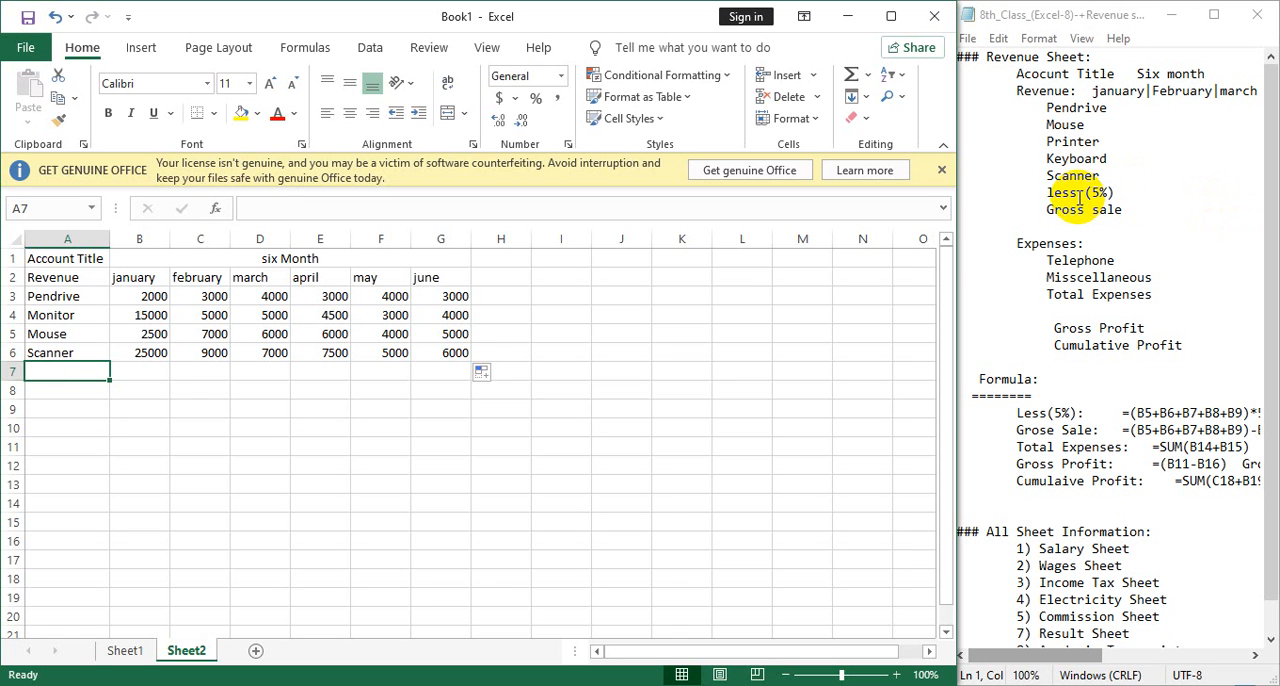
text(S)
key(BackSpace)
key(BackSpace)
text(Di)
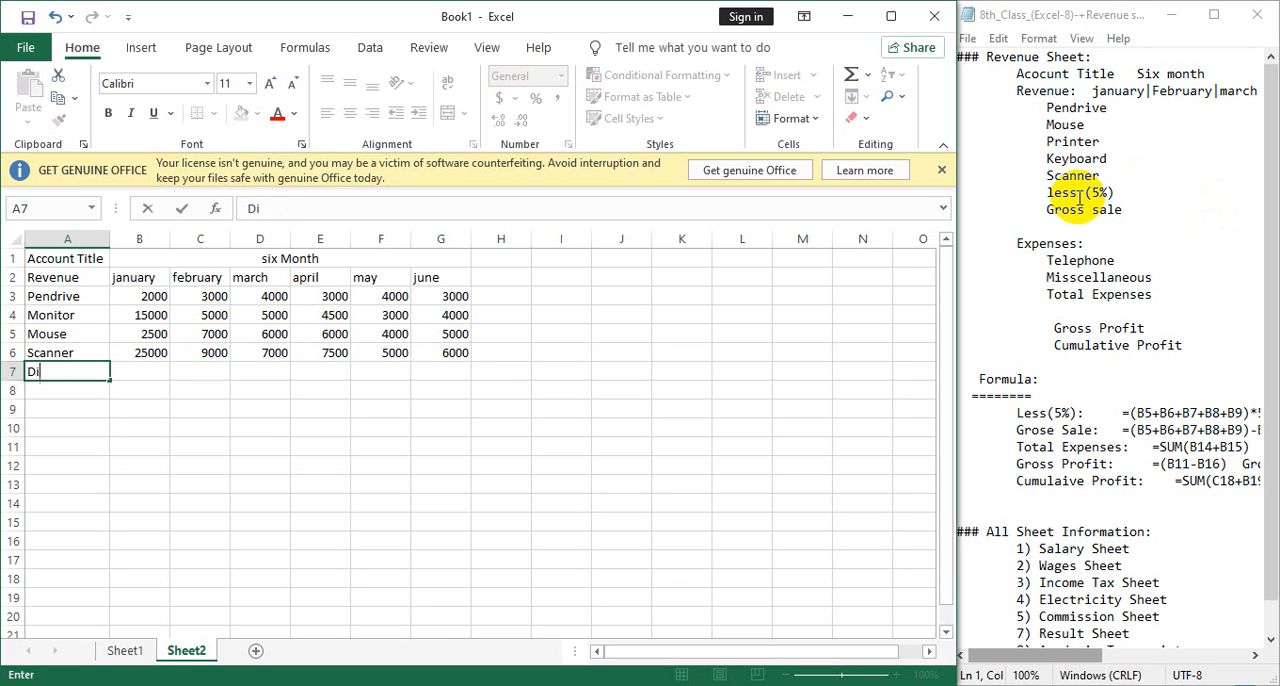
text(scount)
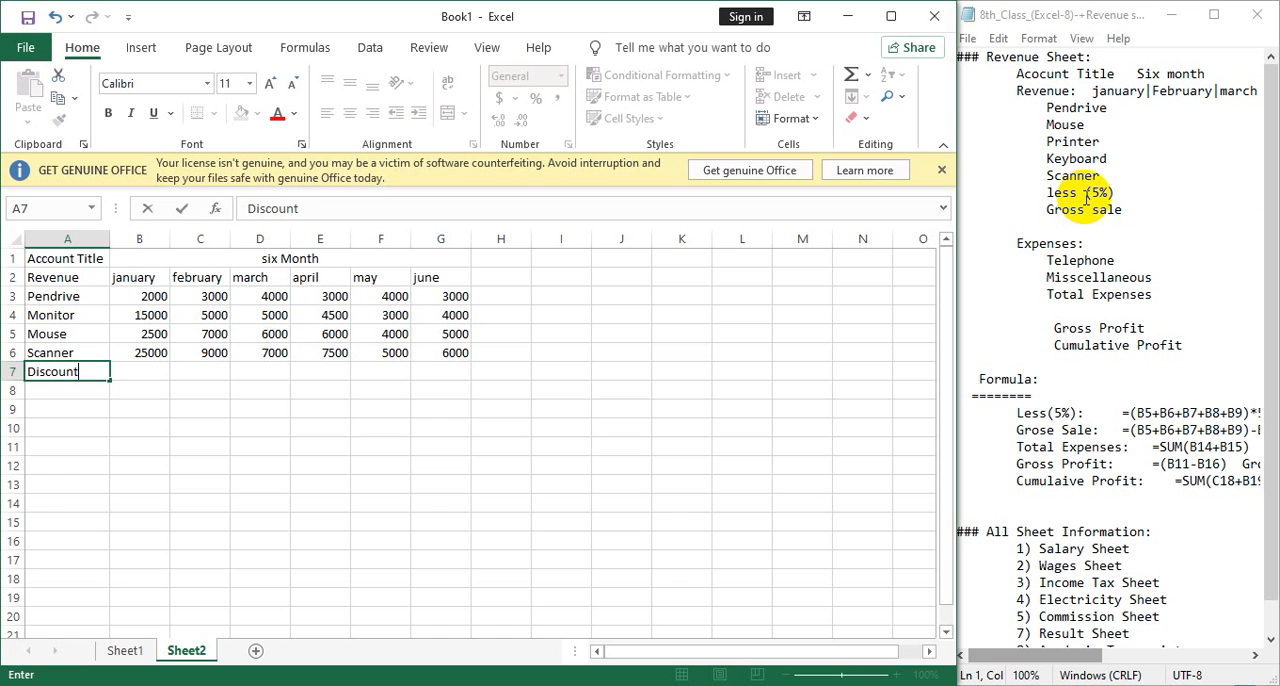
text(5)
text( 5)
text(%)
key(Tab)
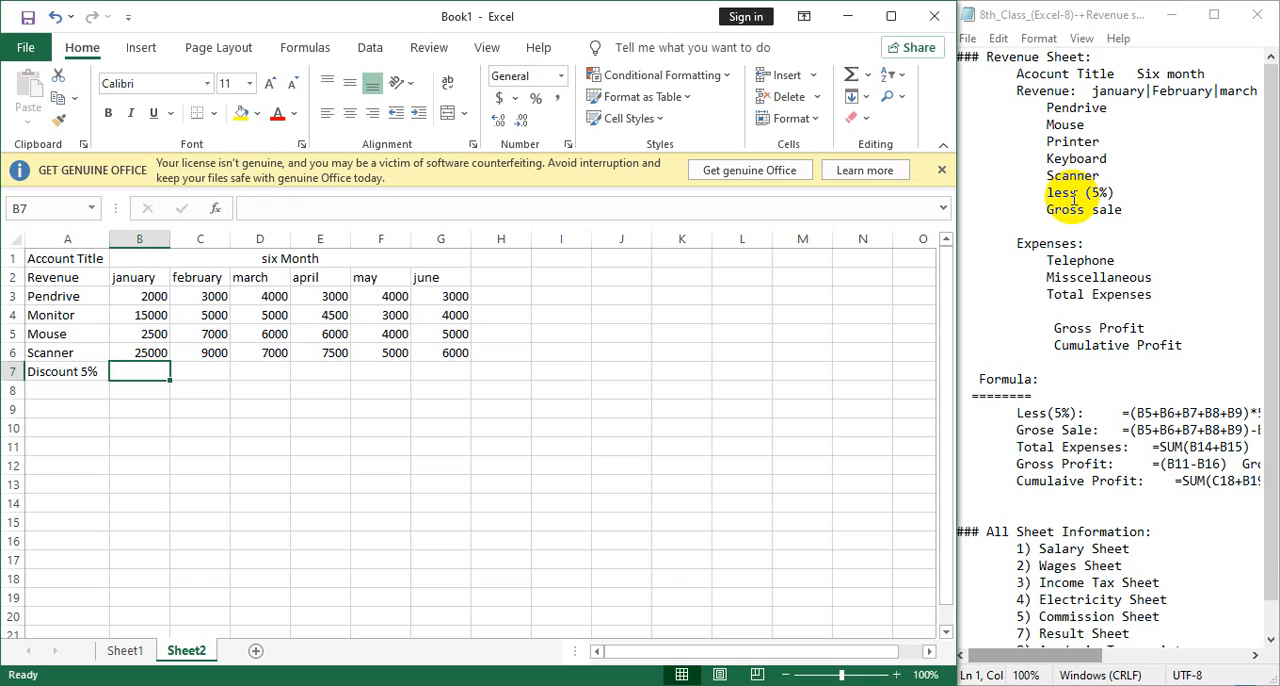
Calculate january's discount in B7 with =(B3+B4+B5+B6)*5% and copy the formula across row 7 through G7.
text(=)
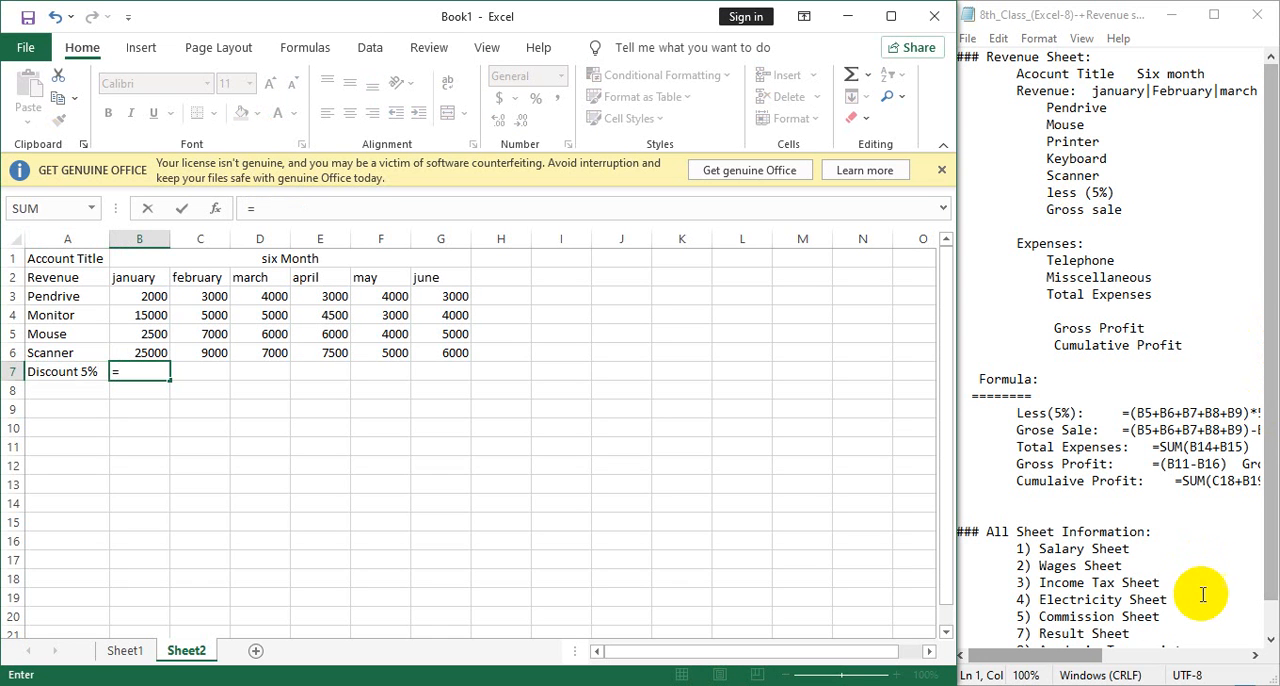
text(()
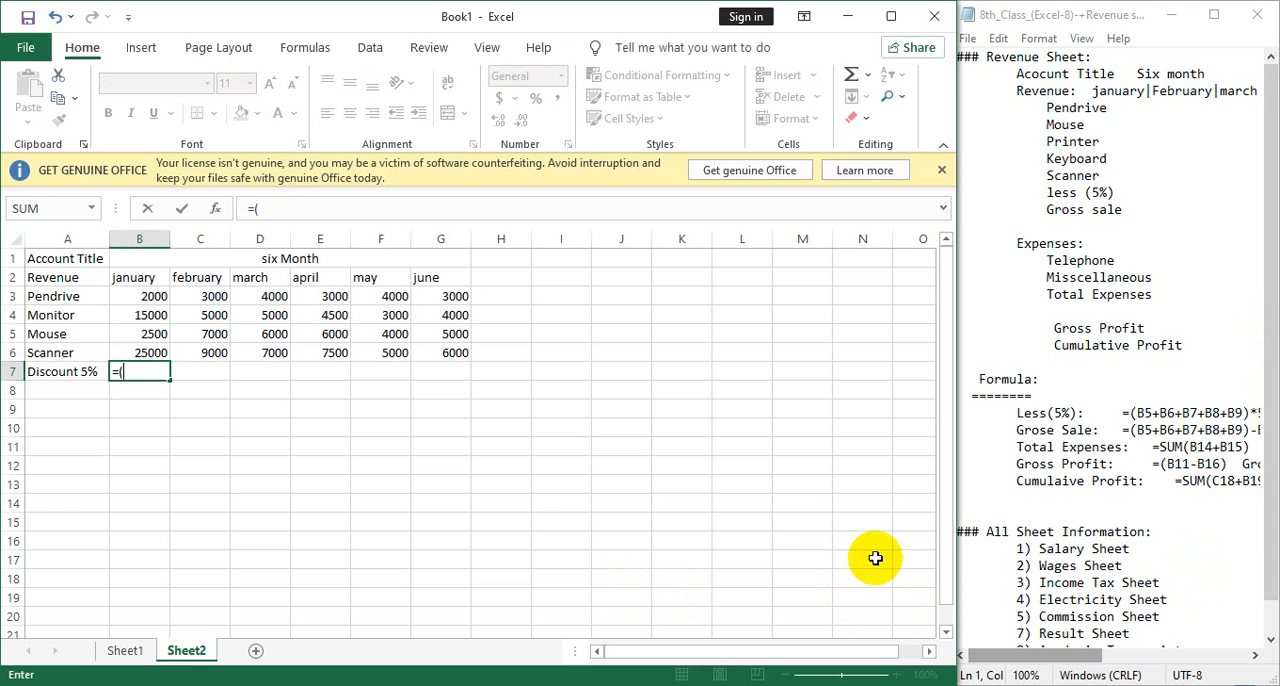
click(135, 296)
text(+)
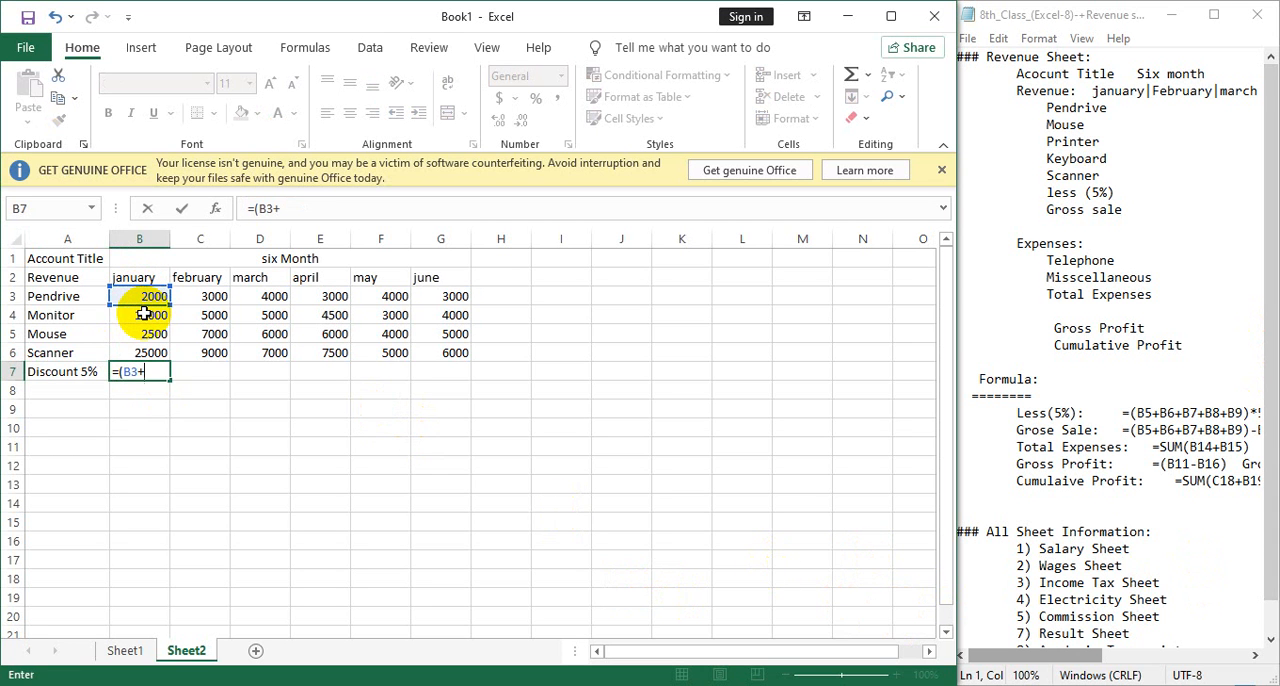
click(140, 316)
text(+)
click(148, 334)
text(+)
click(148, 352)
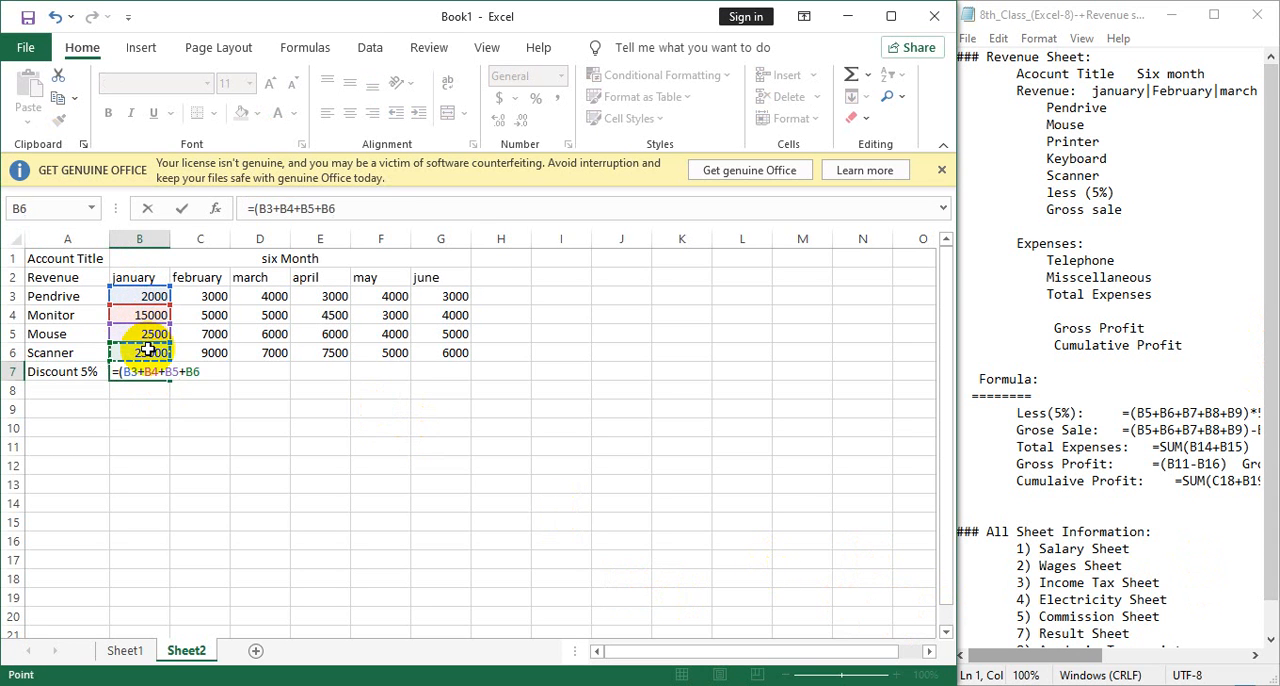
text())
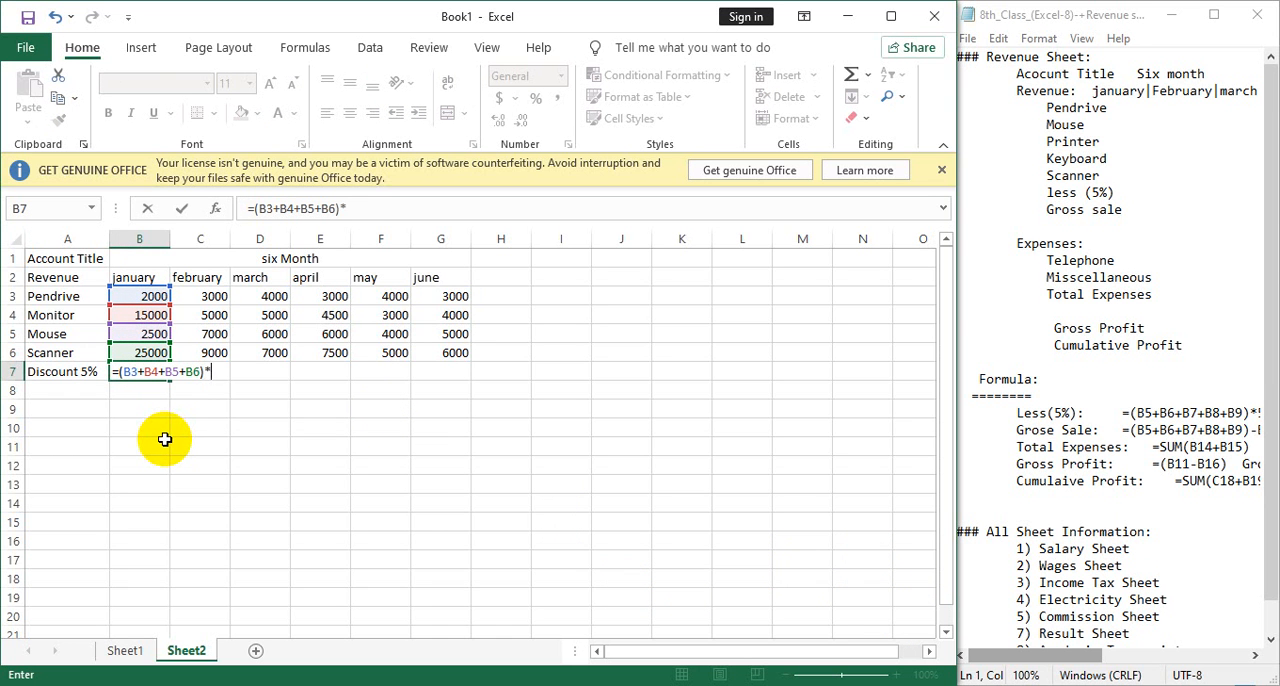
text(*5%)
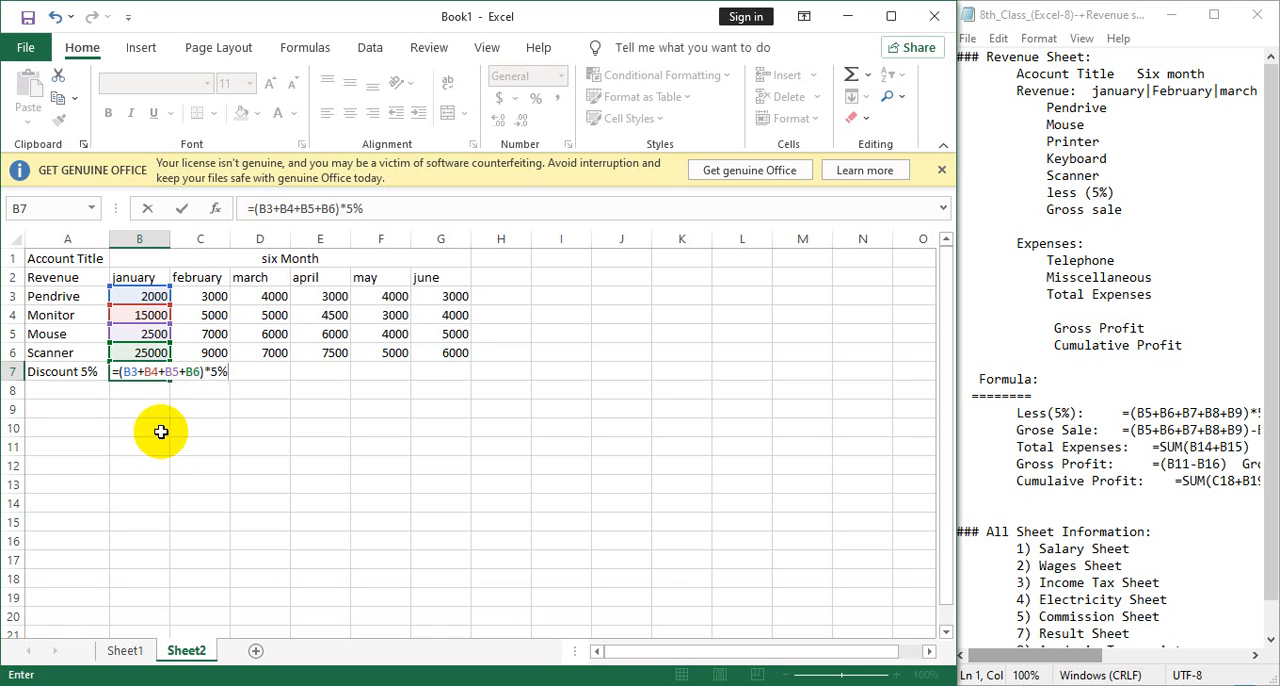
key(Return)
click(152, 372)
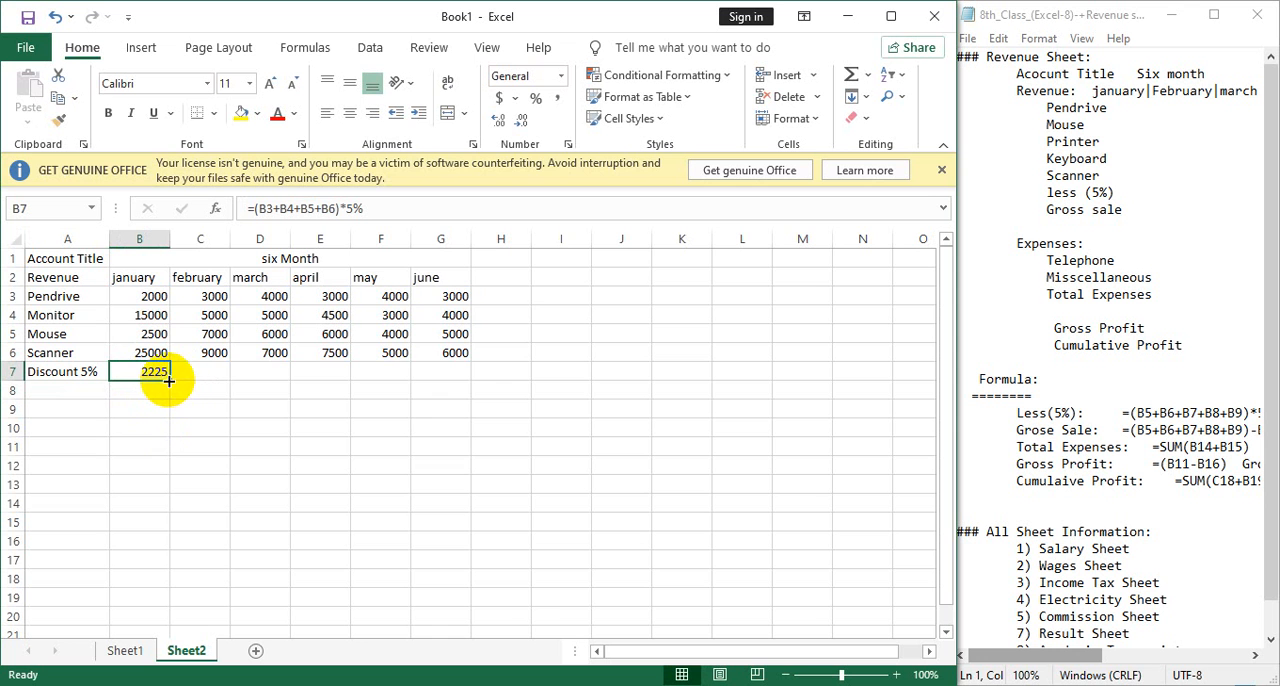
drag(174, 384, 449, 397)
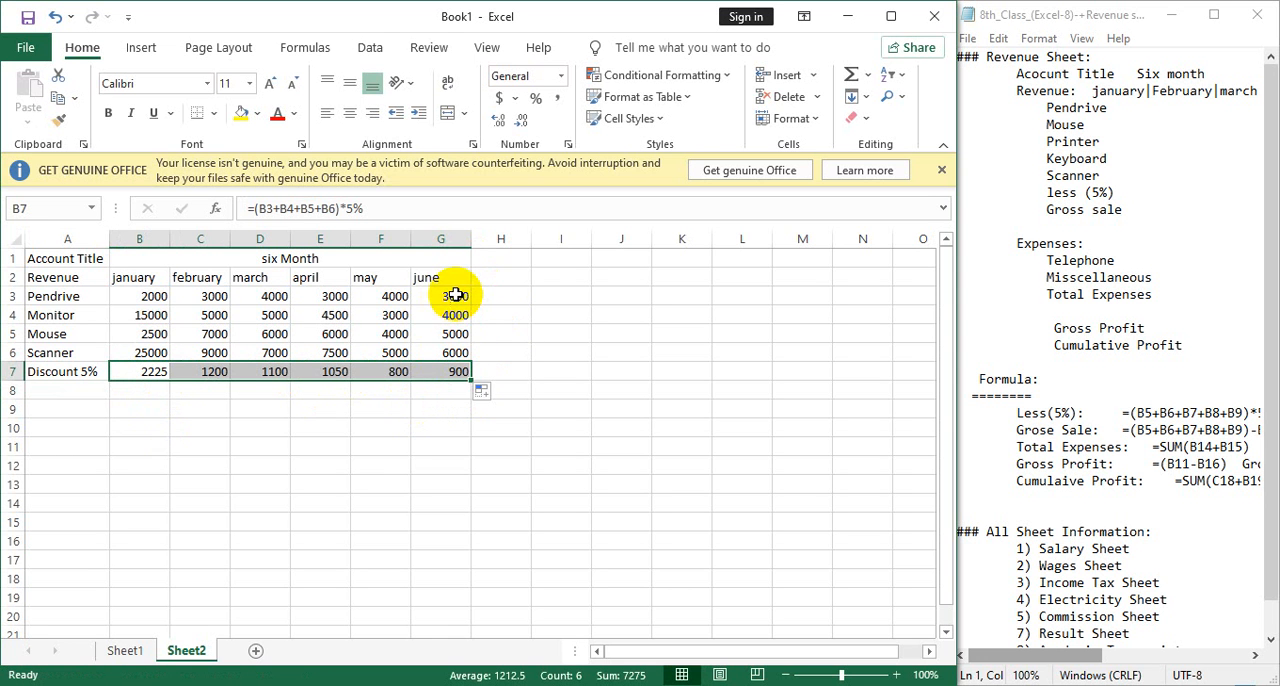
click(515, 352)
text(=)
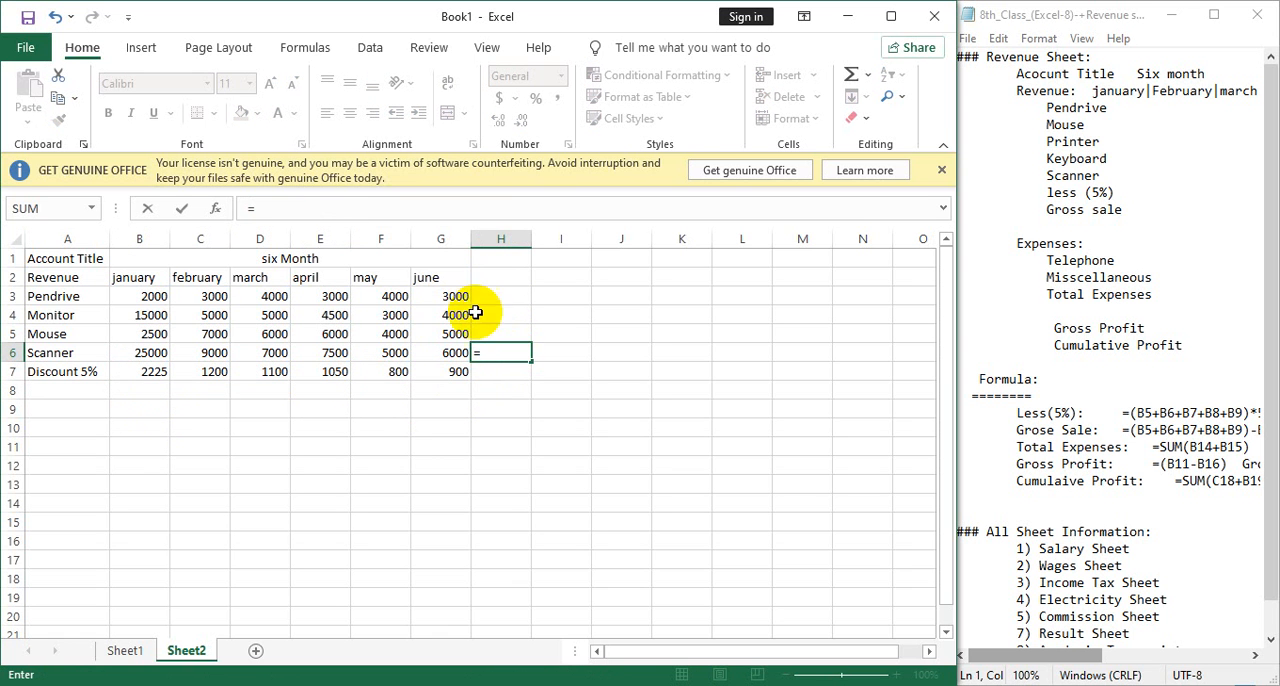
drag(443, 297, 455, 340)
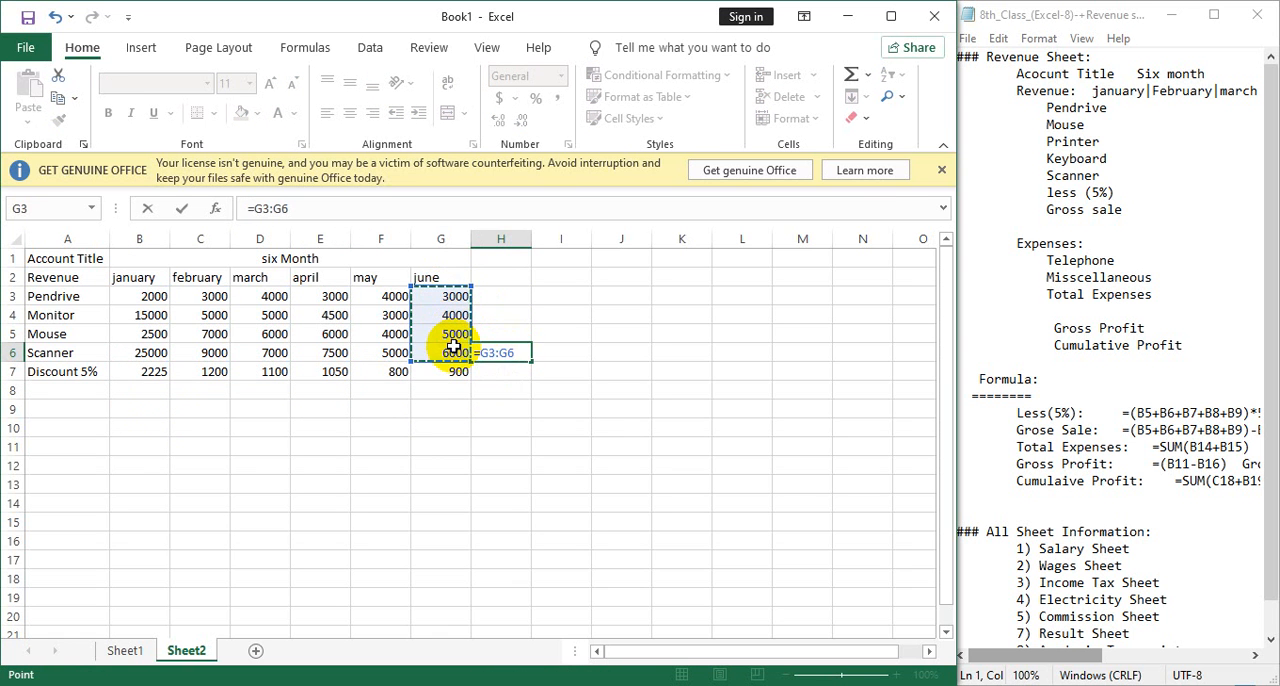
key(Return)
Total the june revenues in H6 with =SUM(G3:G6) as a check beside the table.
click(517, 350)
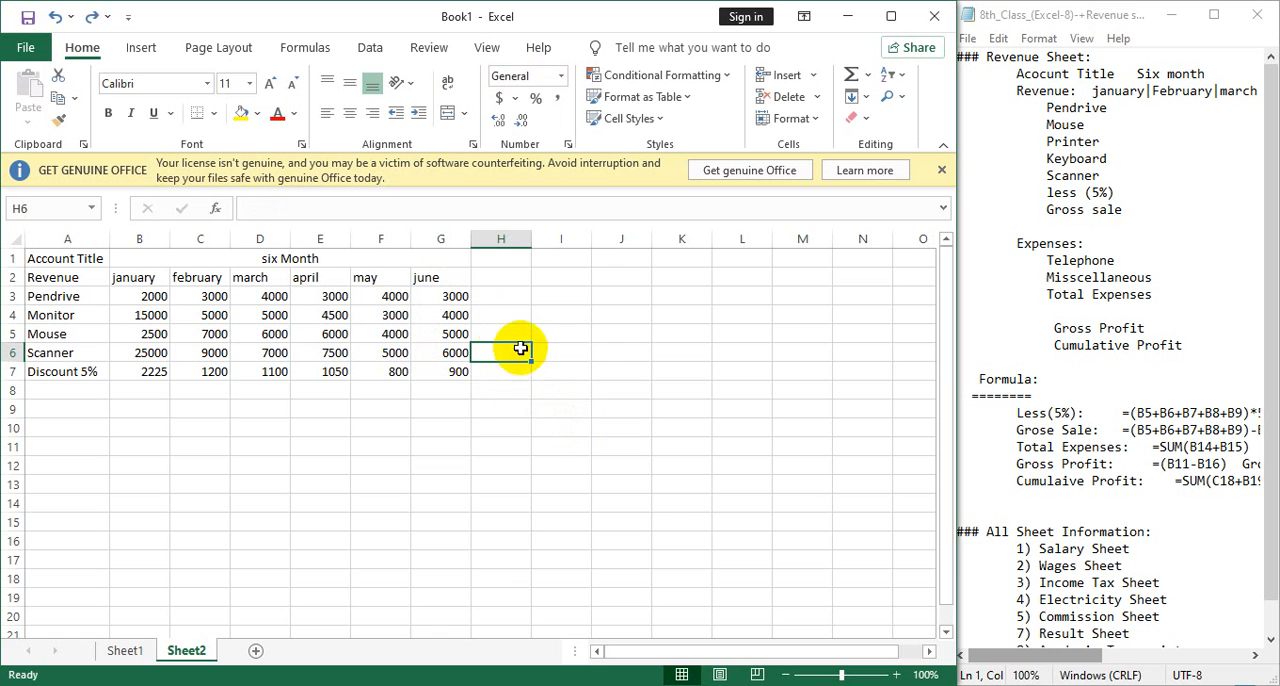
key(BackSpace)
text(=sum()
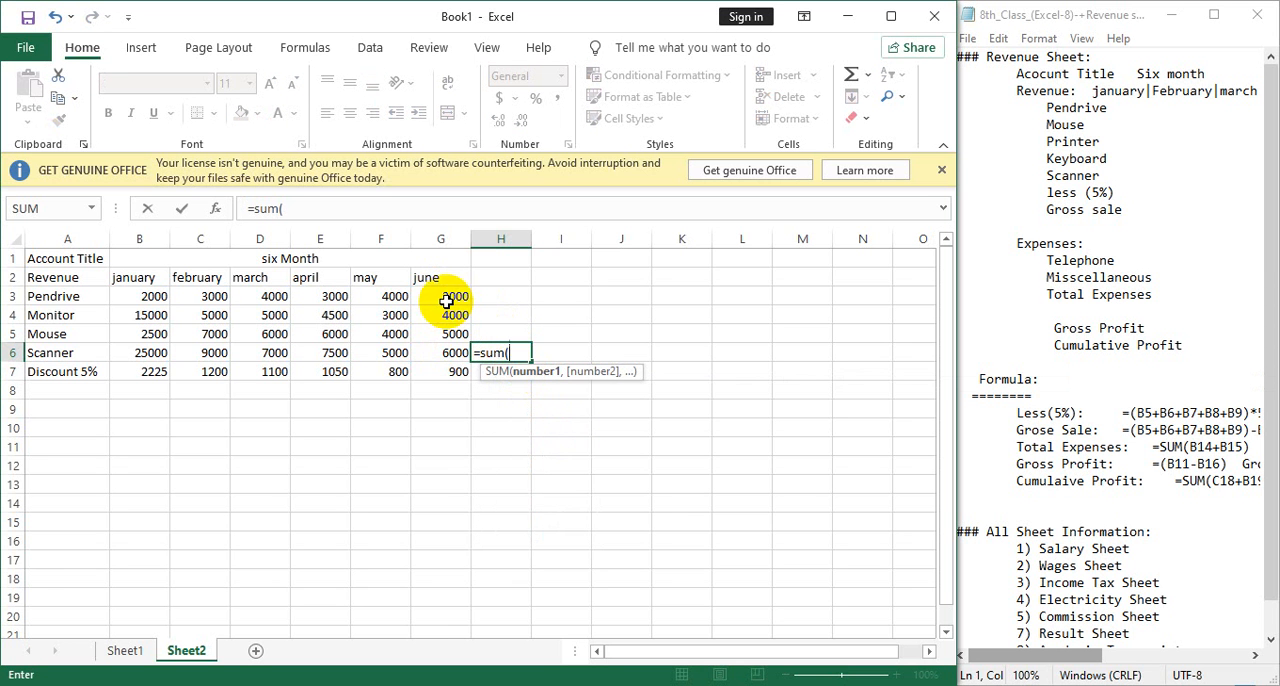
drag(443, 297, 443, 345)
text())
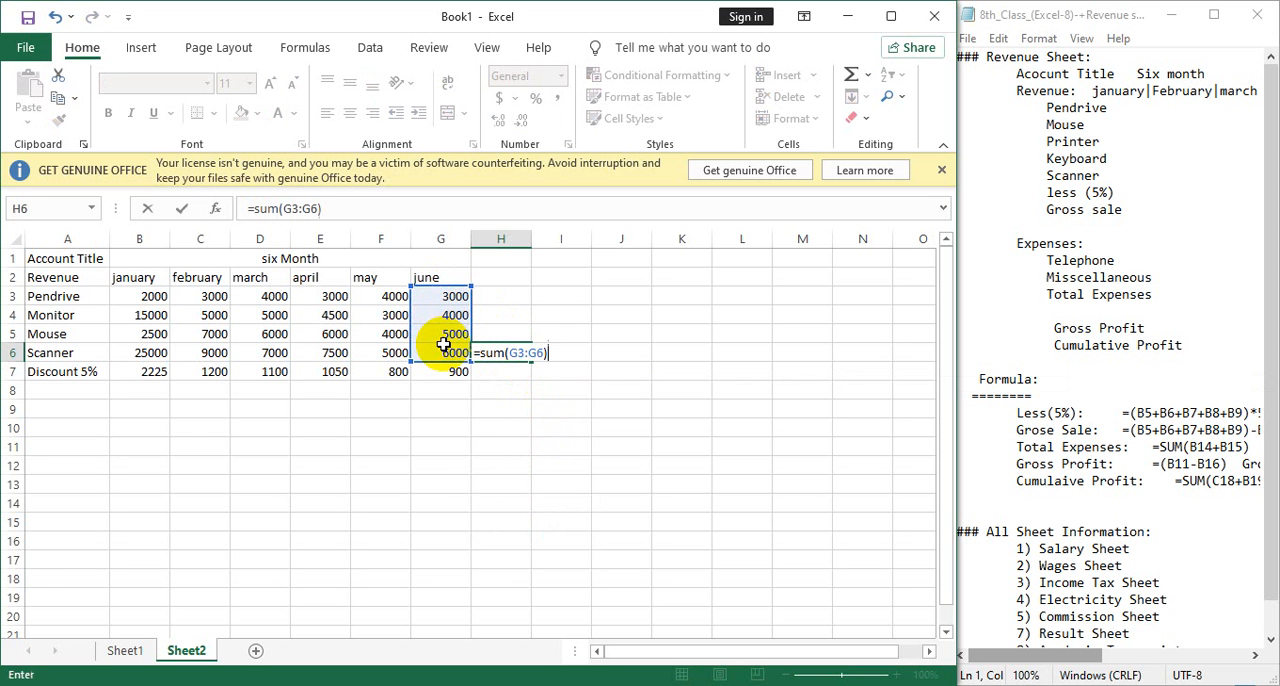
key(Return)
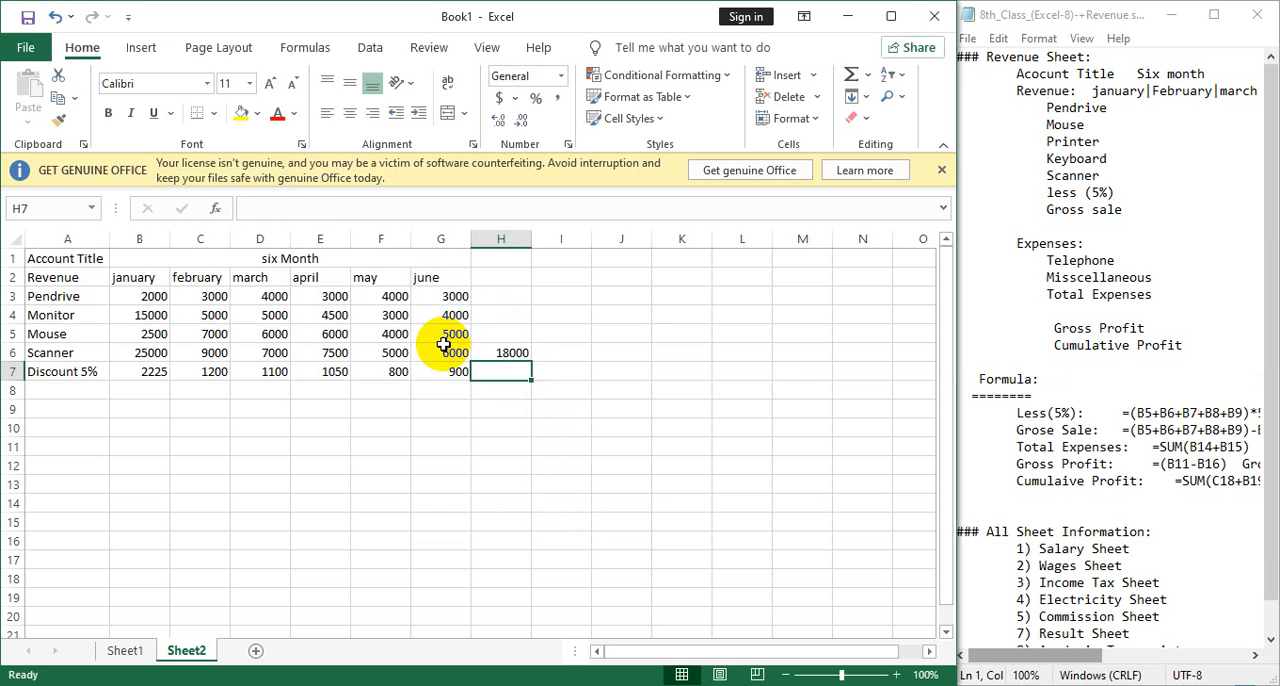
Calculate 5% of the june total in I6 with =H6*5%.
click(574, 356)
text(=)
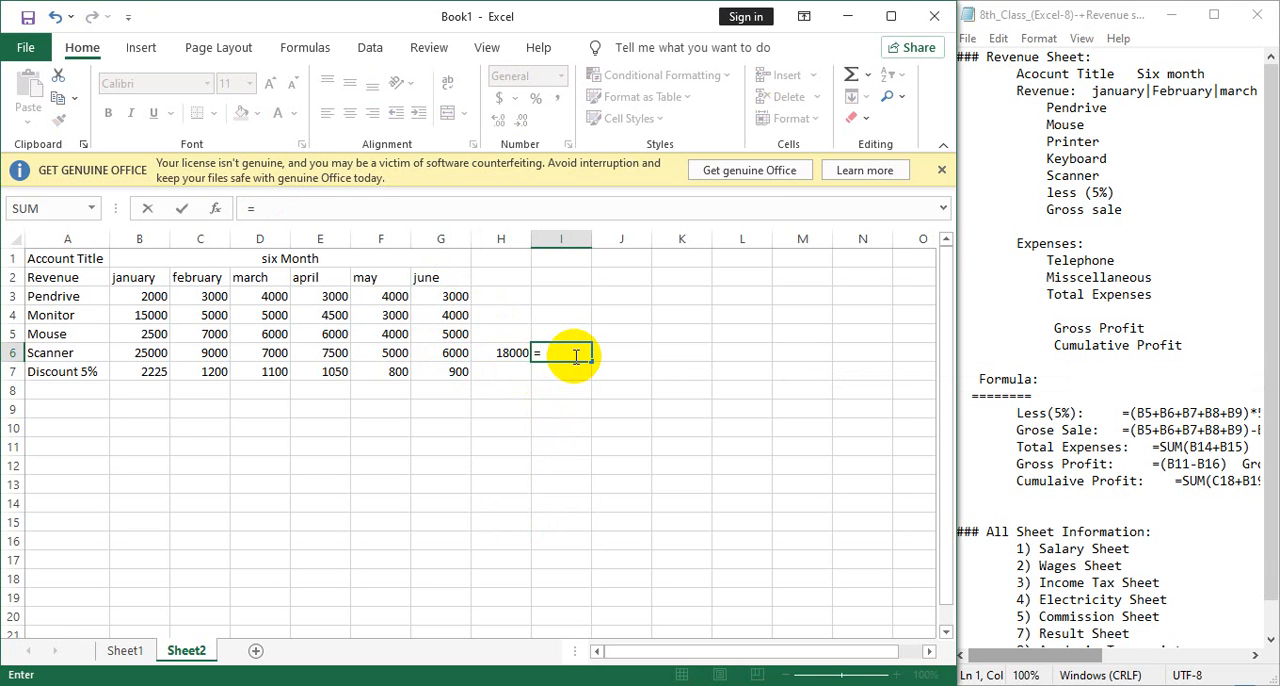
click(497, 353)
text(*)
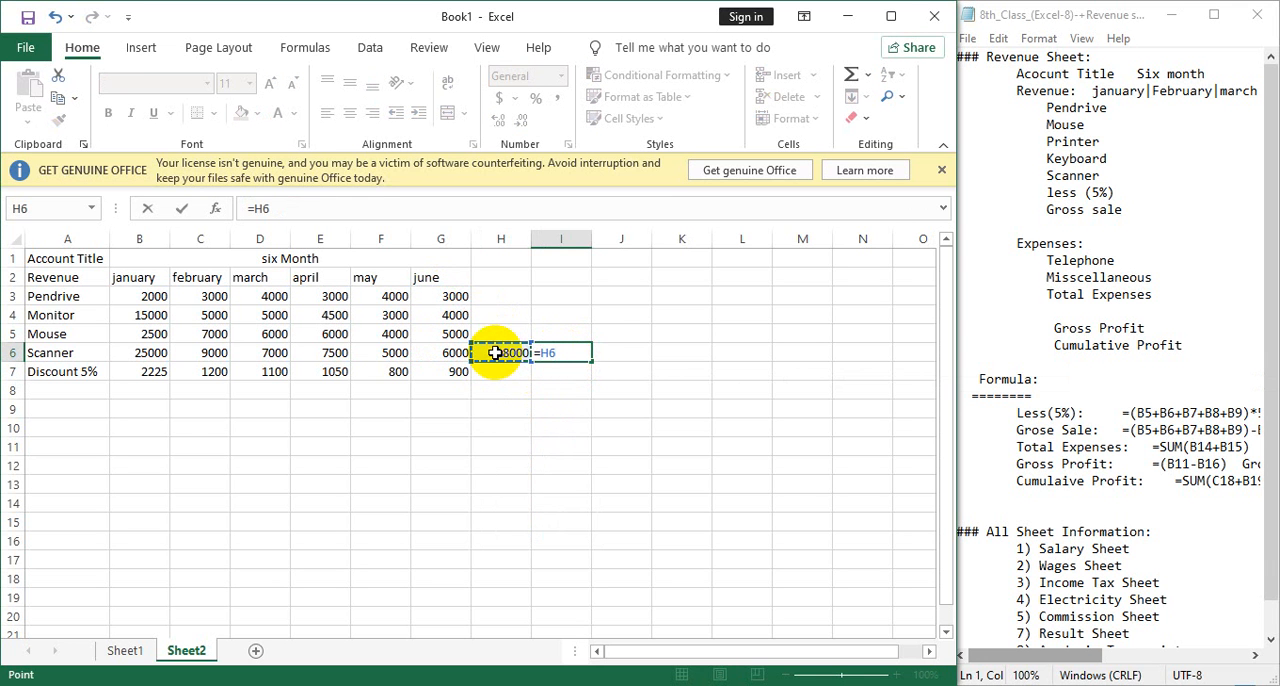
text(5%)
key(Return)
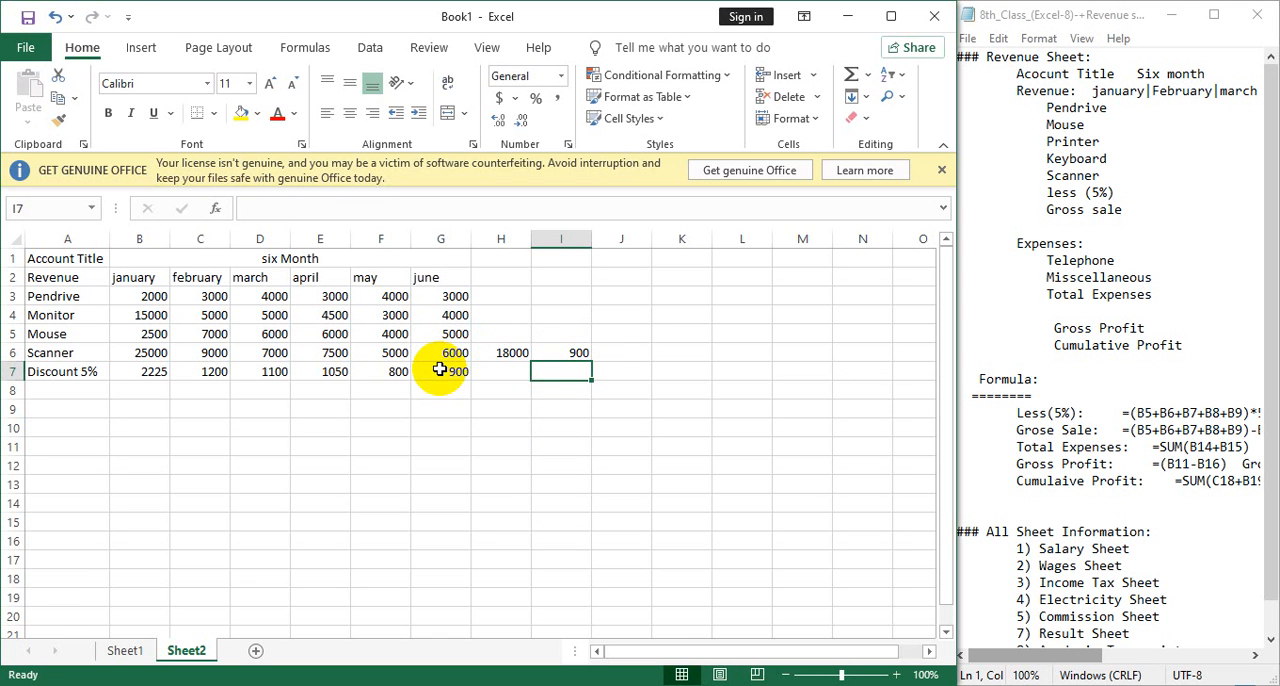
Clear the check calculations from cells H6:I6.
click(500, 353)
drag(500, 353, 565, 354)
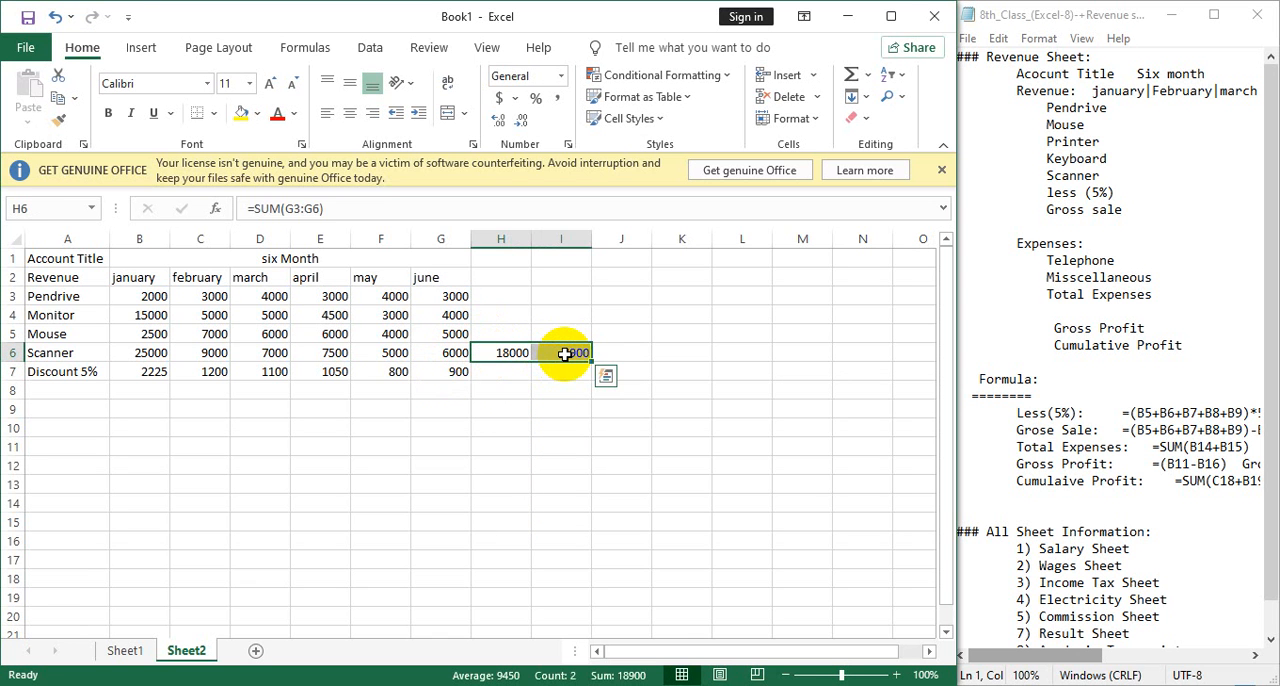
key(Delete)
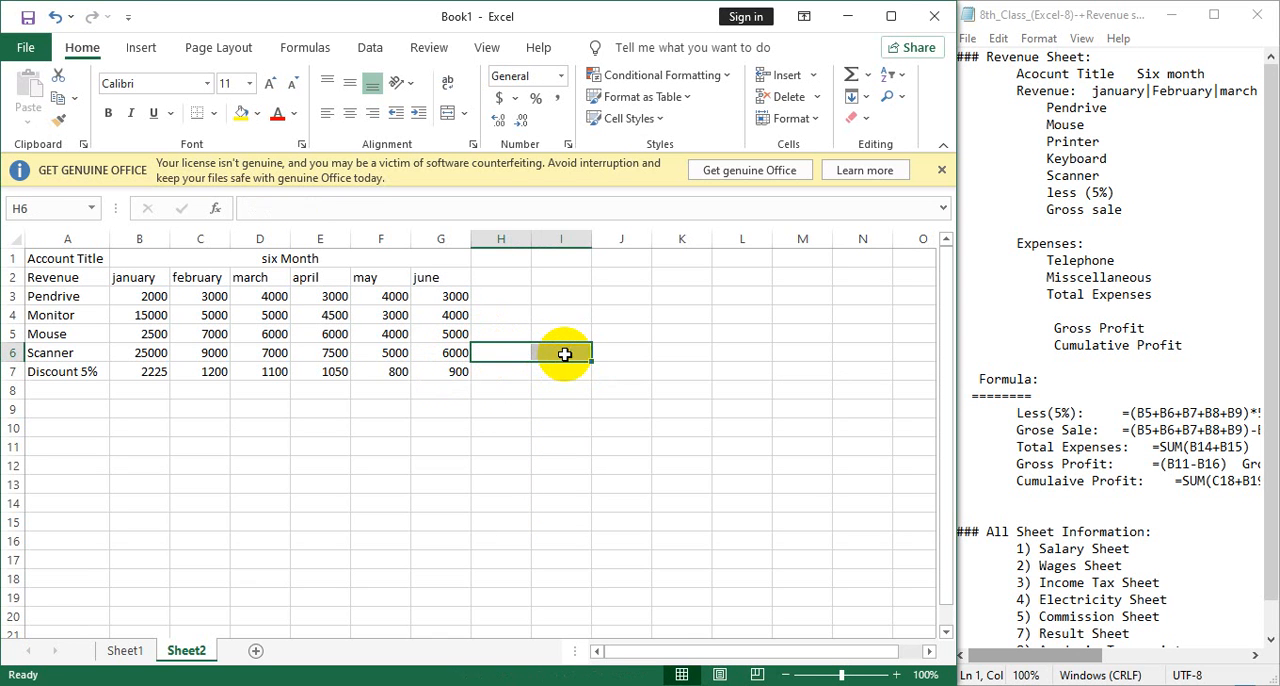
Label cell A8 "Gross Sale" below the discount row.
click(61, 387)
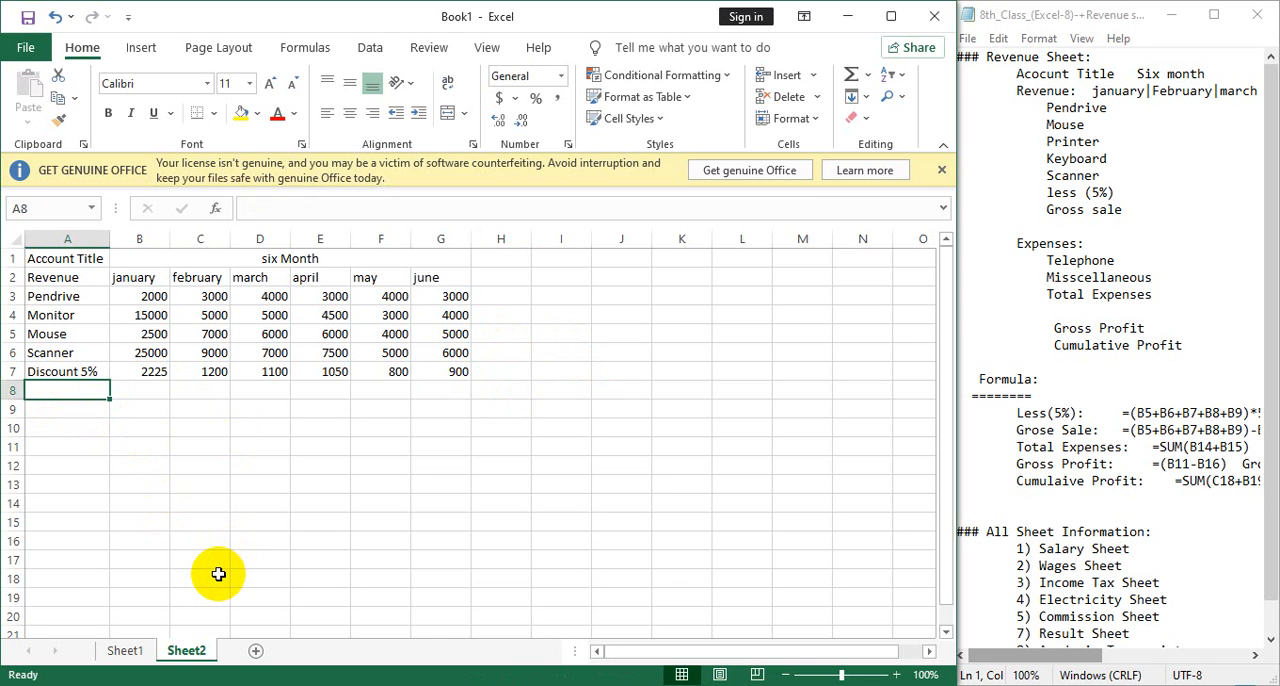
text(Gro)
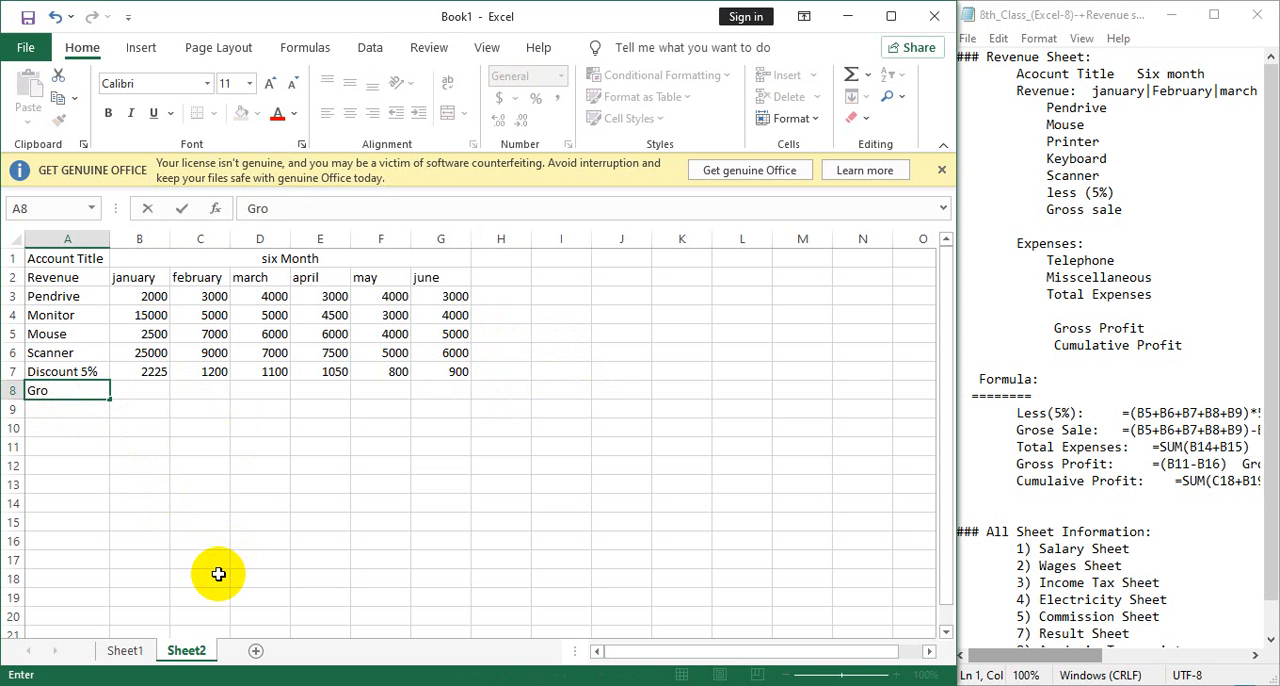
text(ss SAle)
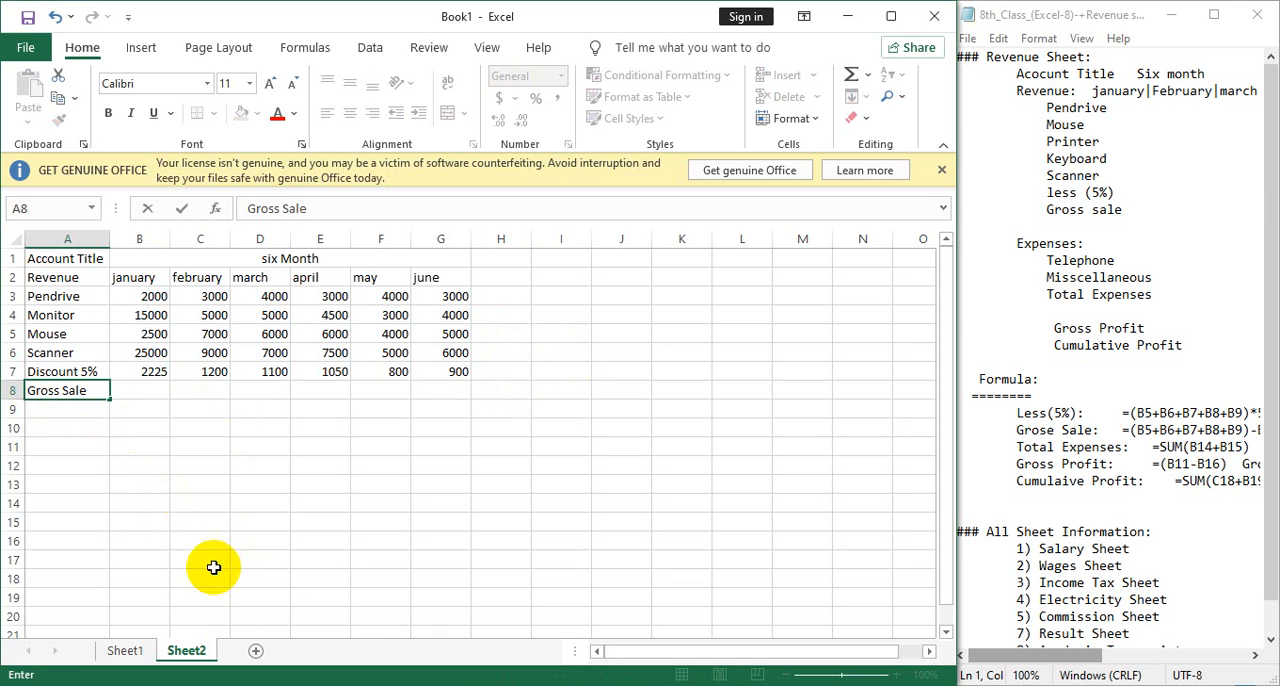
Calculate january's gross sale in B8 with =SUM(B3+B4+B5+B6)-B7 and copy the formula across row 8 through G8.
click(141, 398)
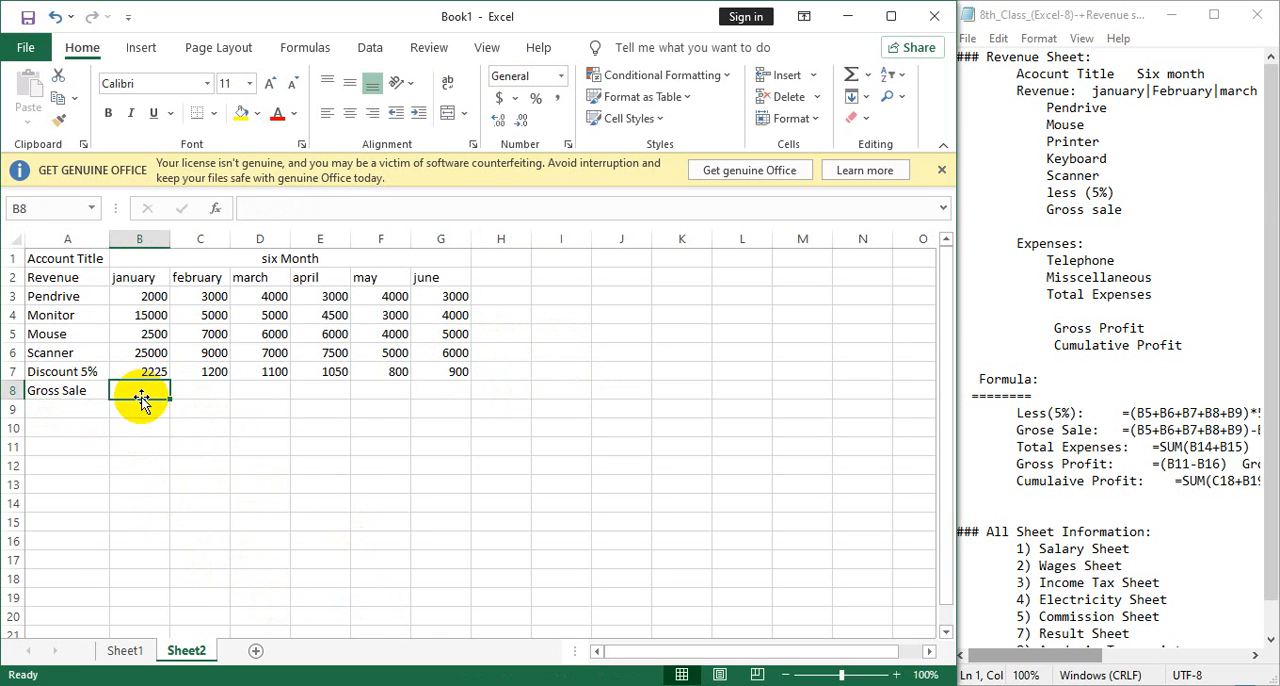
text(=su)
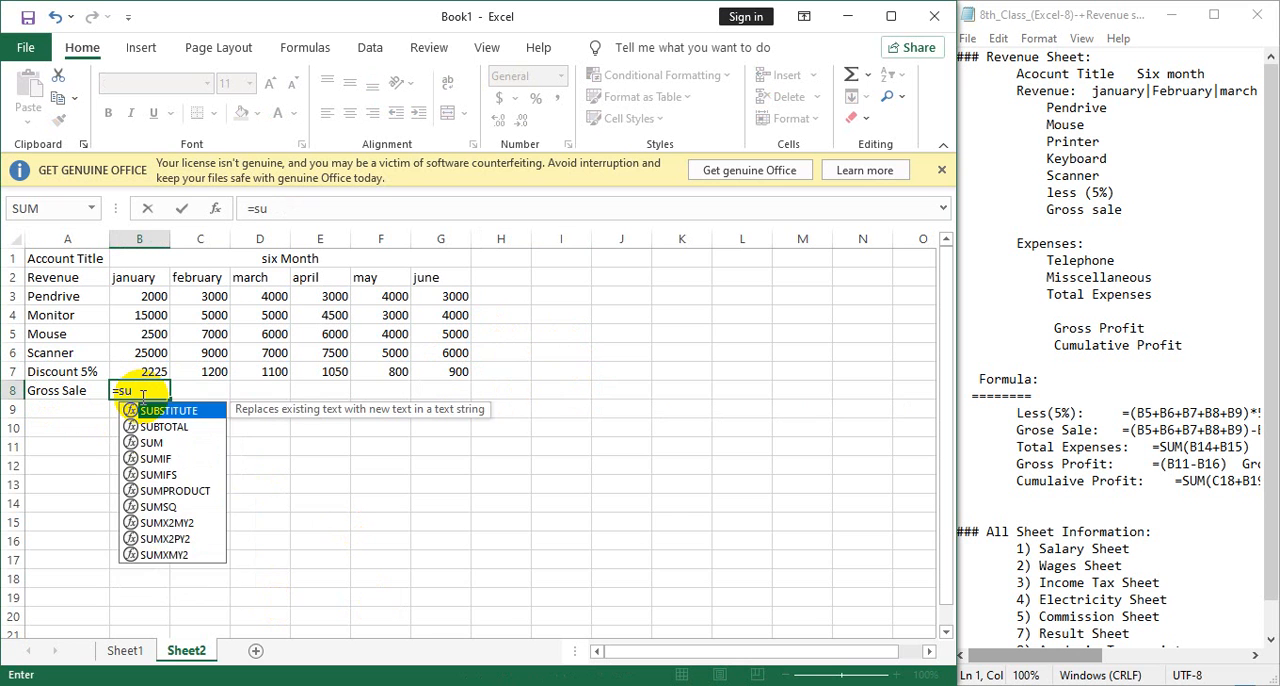
text(m()
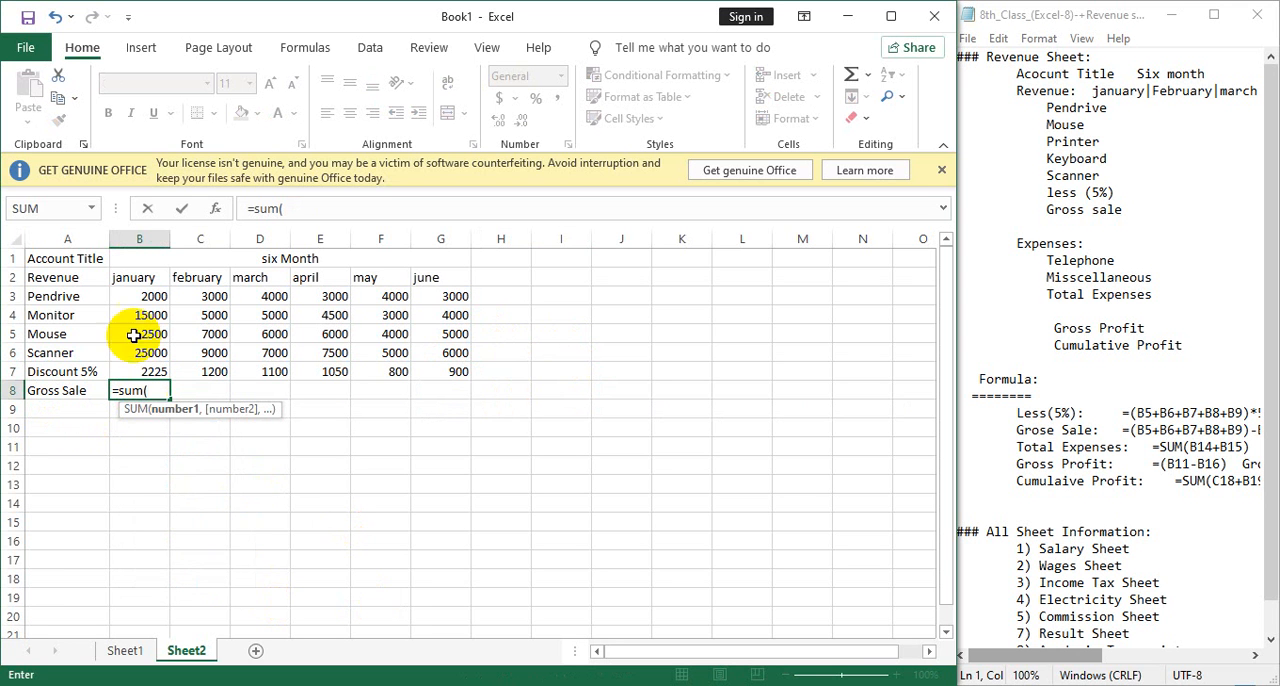
click(128, 297)
text(+)
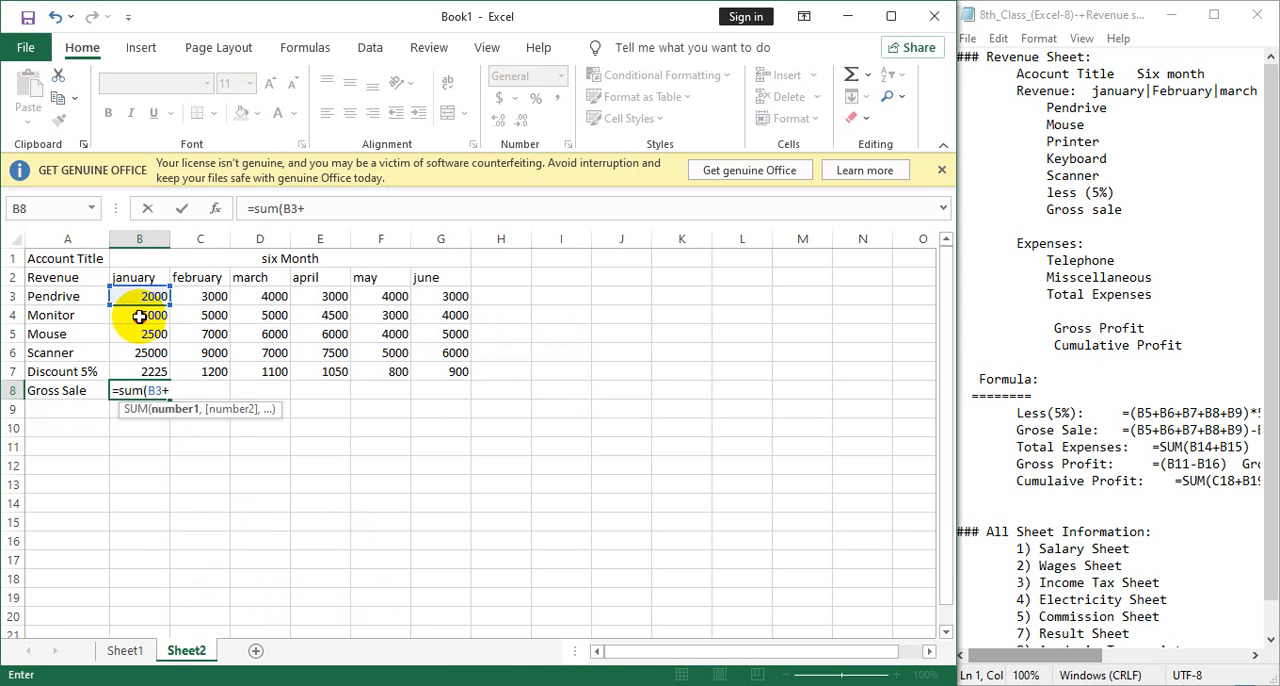
click(140, 315)
text(+)
click(140, 333)
text(+)
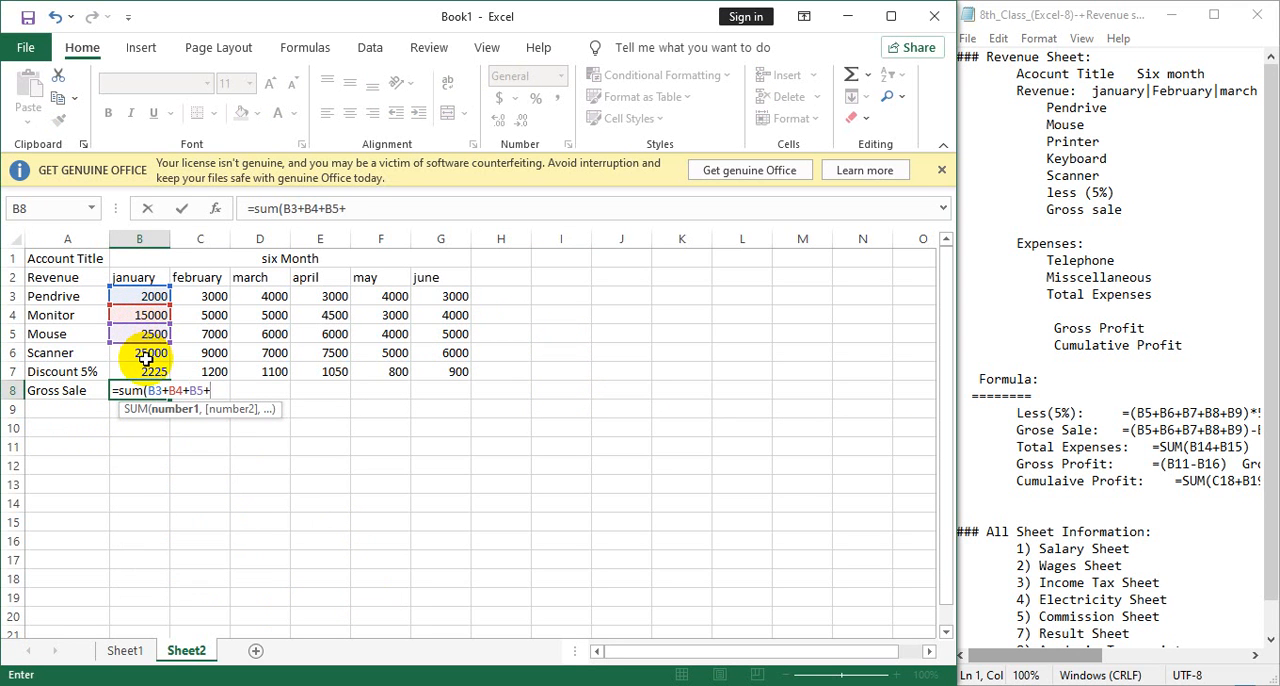
click(146, 354)
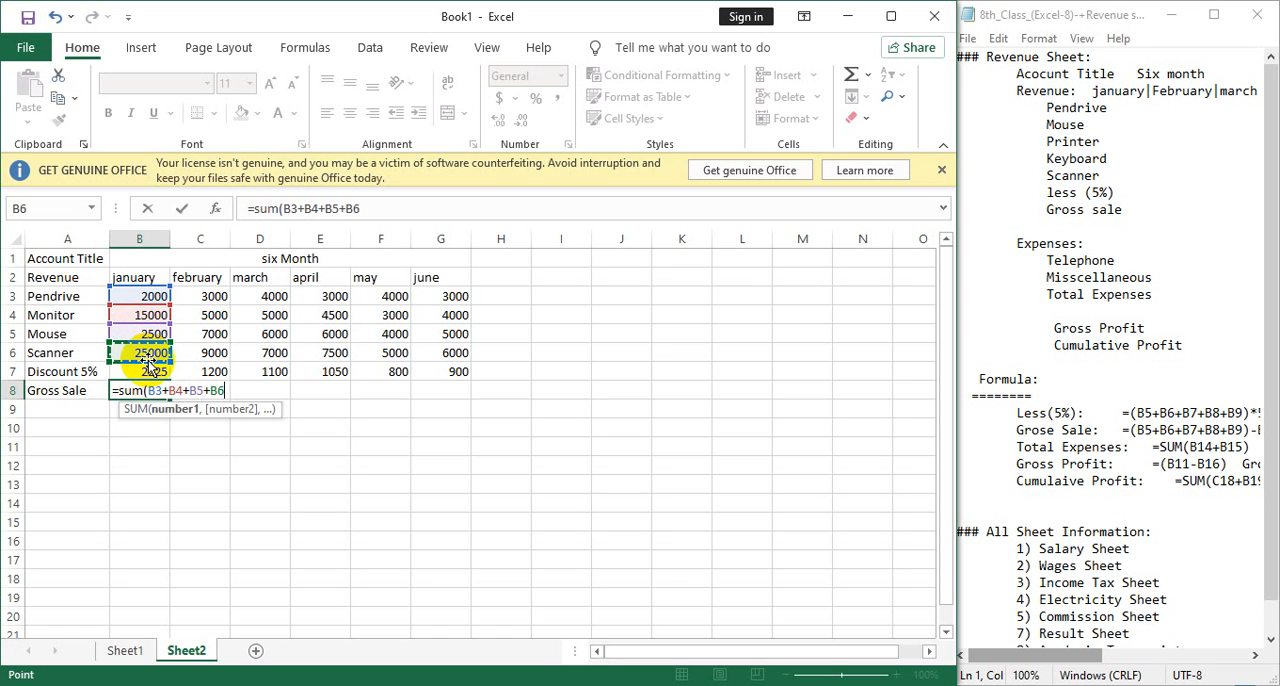
text())
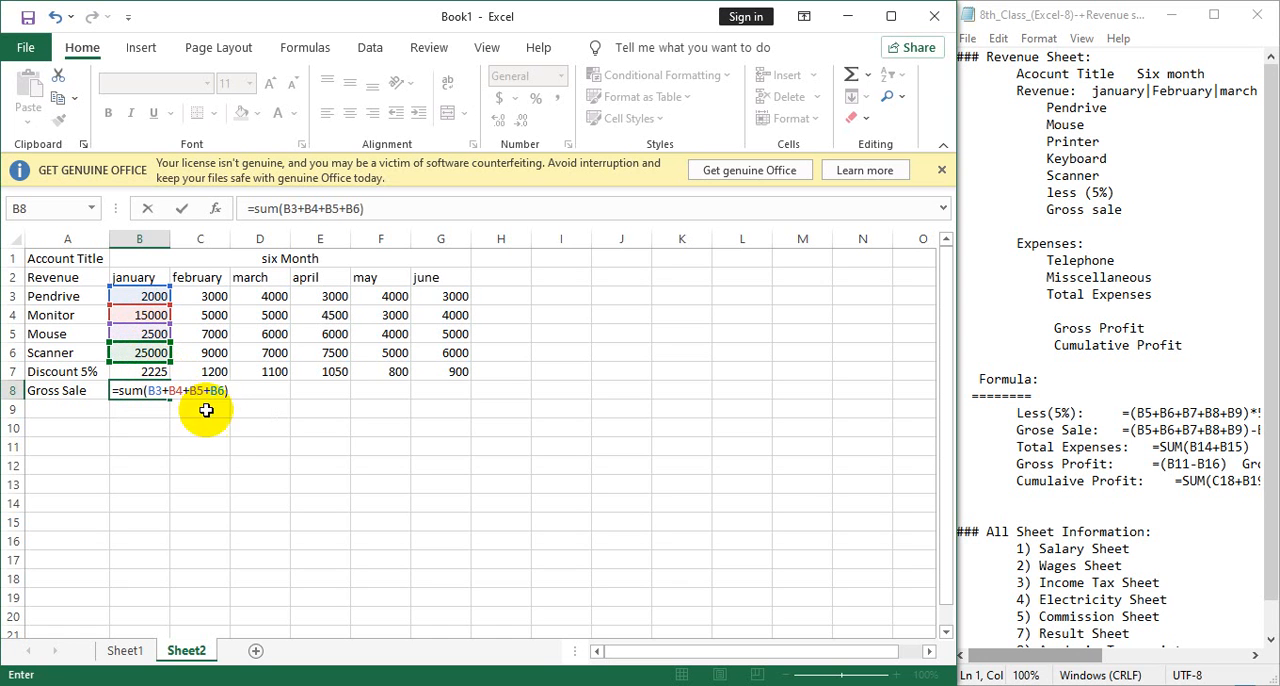
text(-)
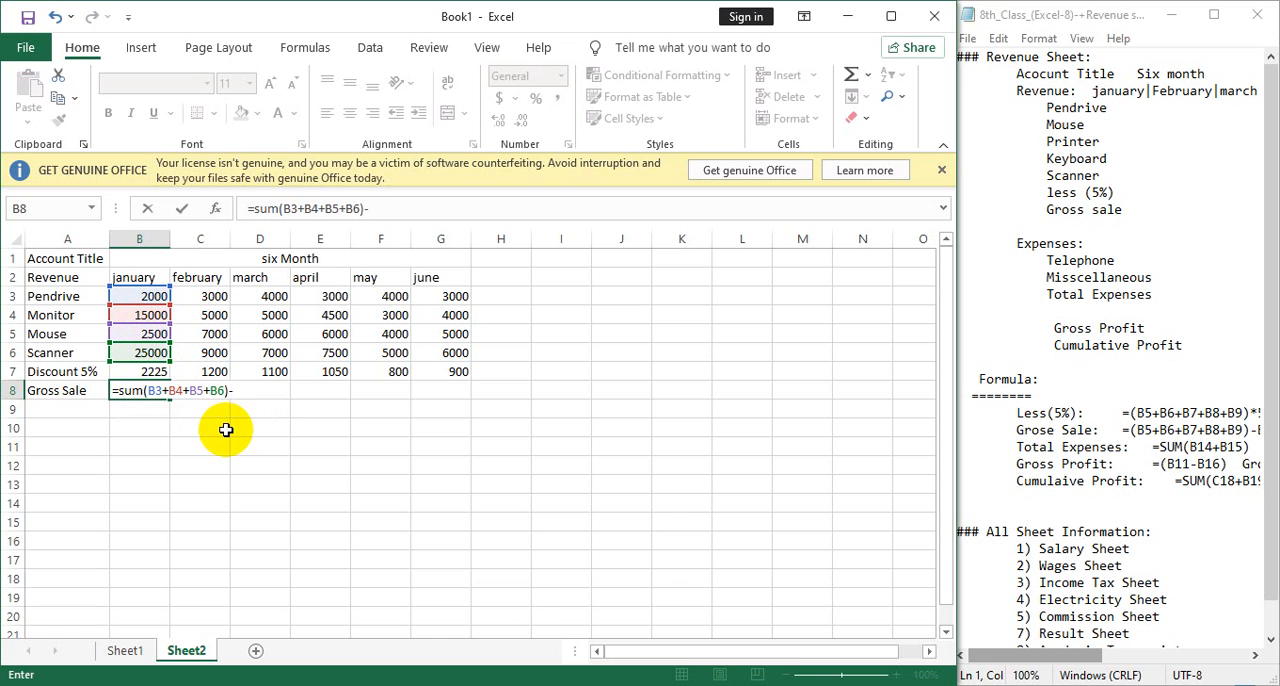
click(136, 374)
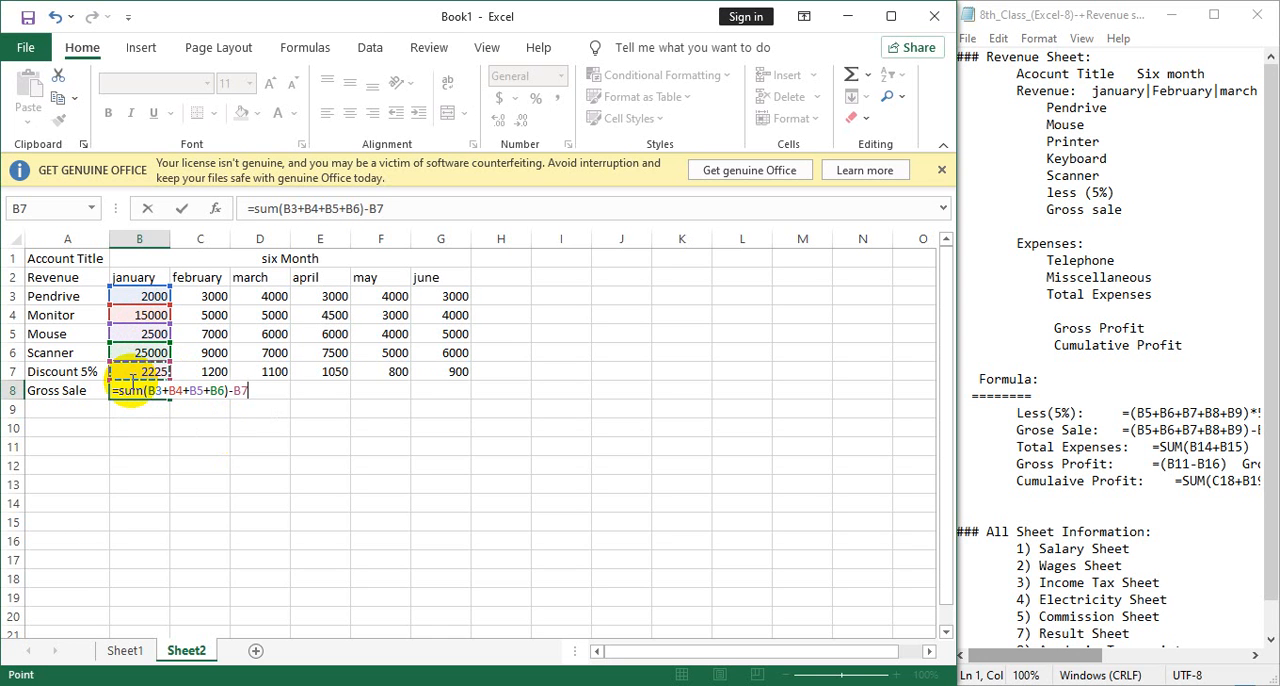
key(Return)
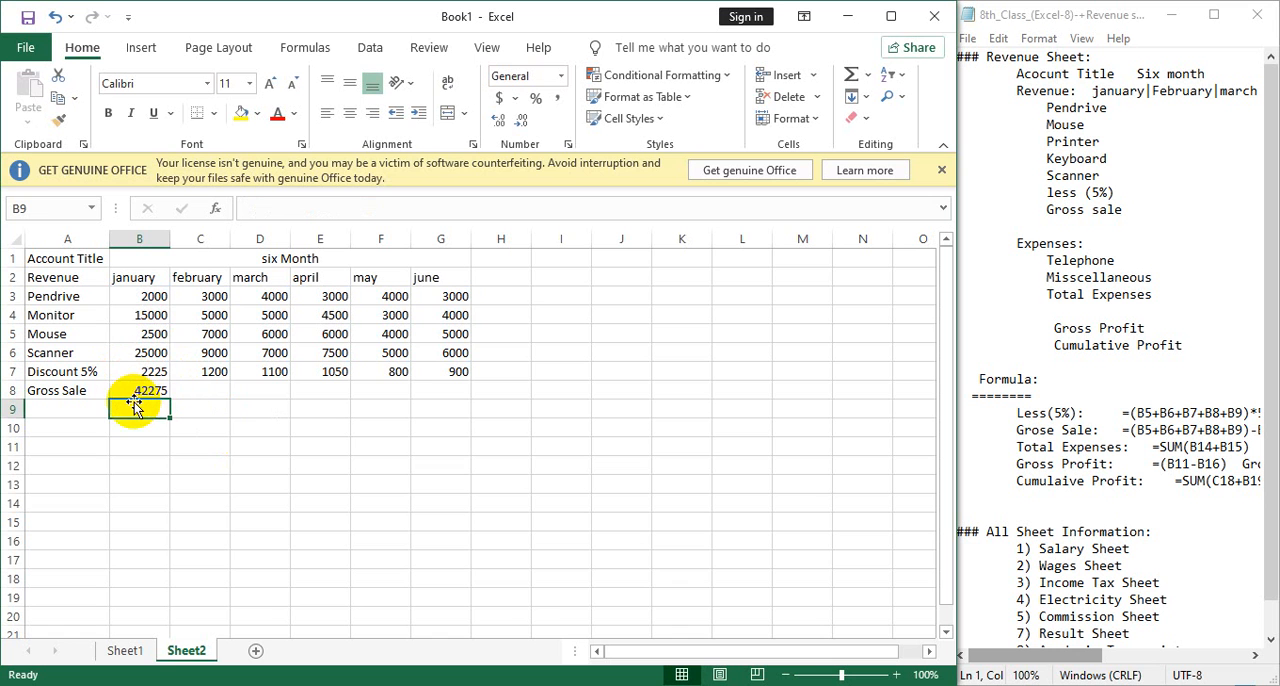
click(160, 392)
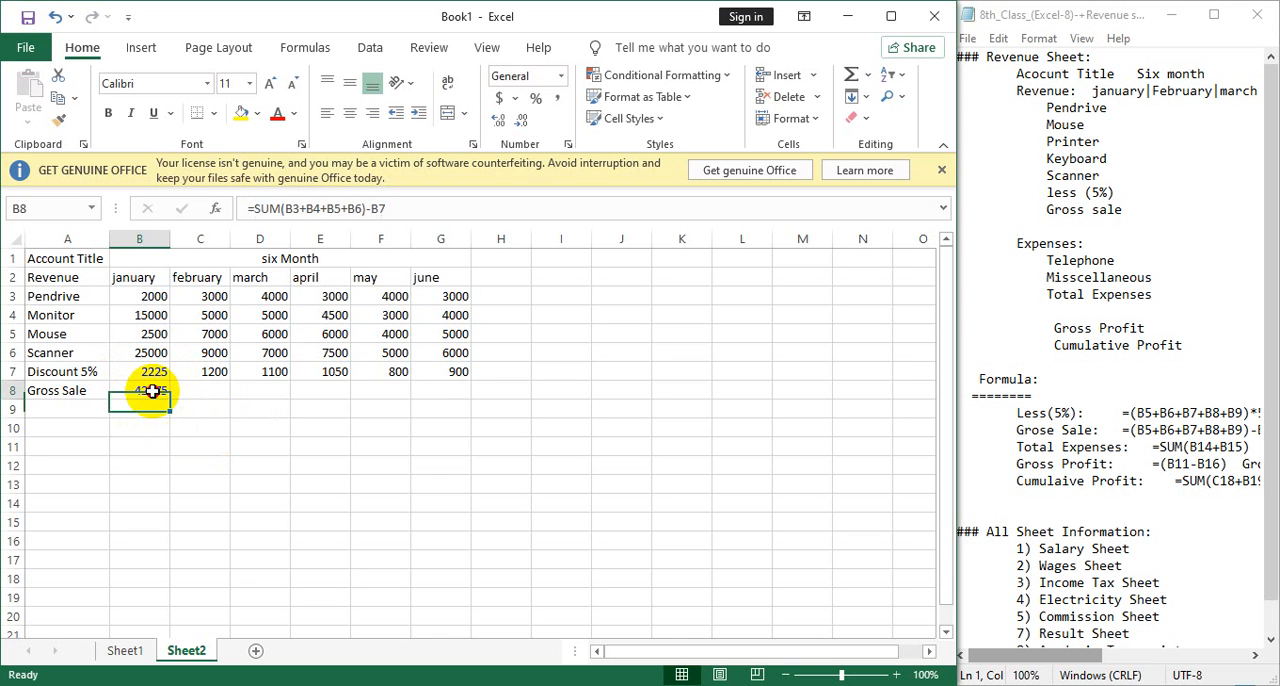
drag(170, 398, 471, 393)
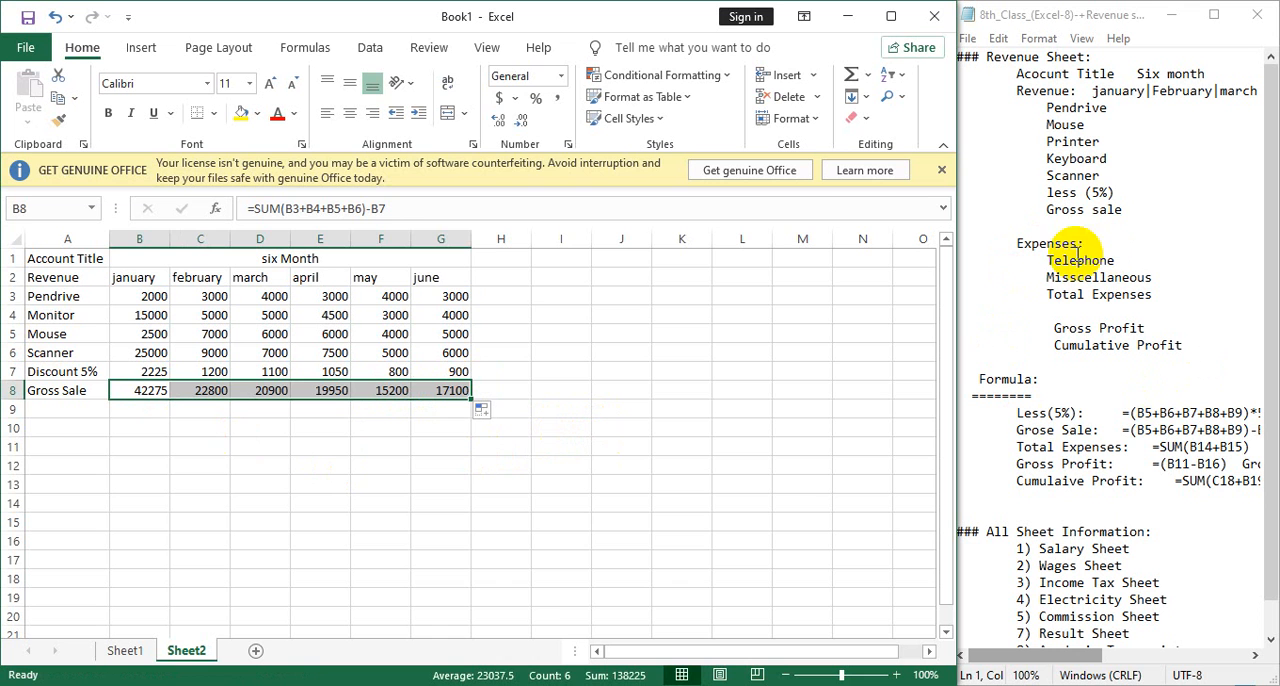
Enter the section heading "Expenses" in A10, leaving row 9 blank.
click(57, 428)
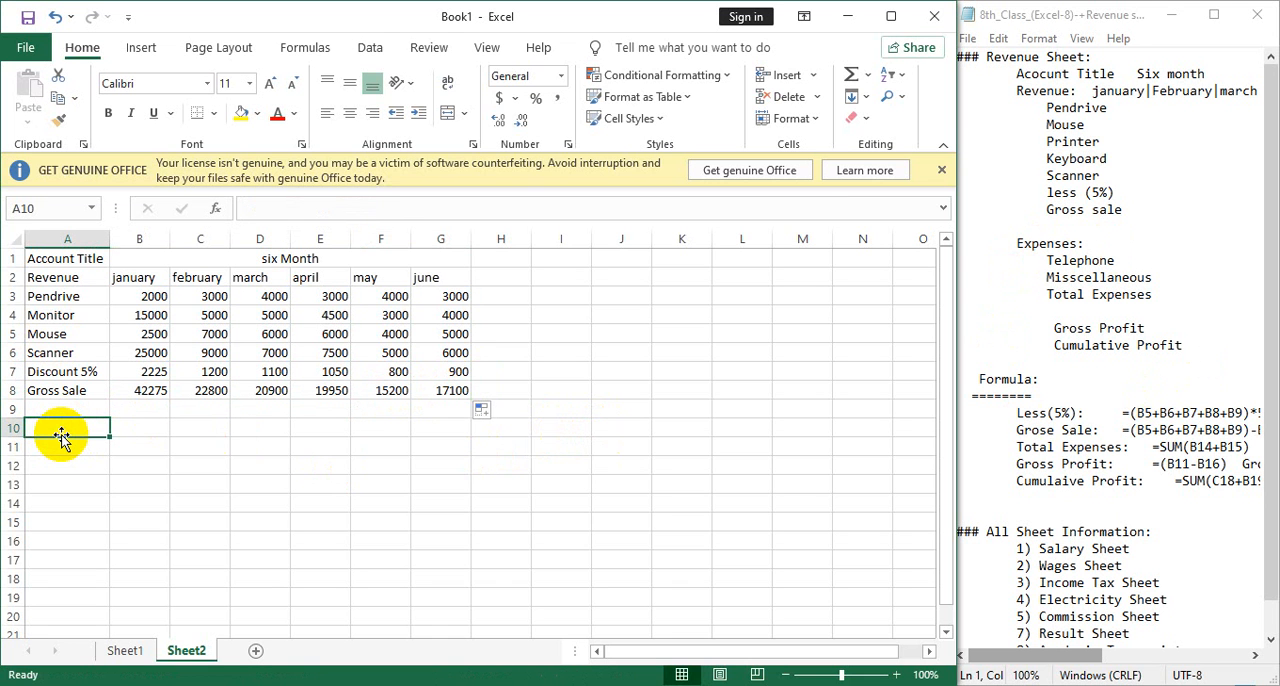
text(Expens)
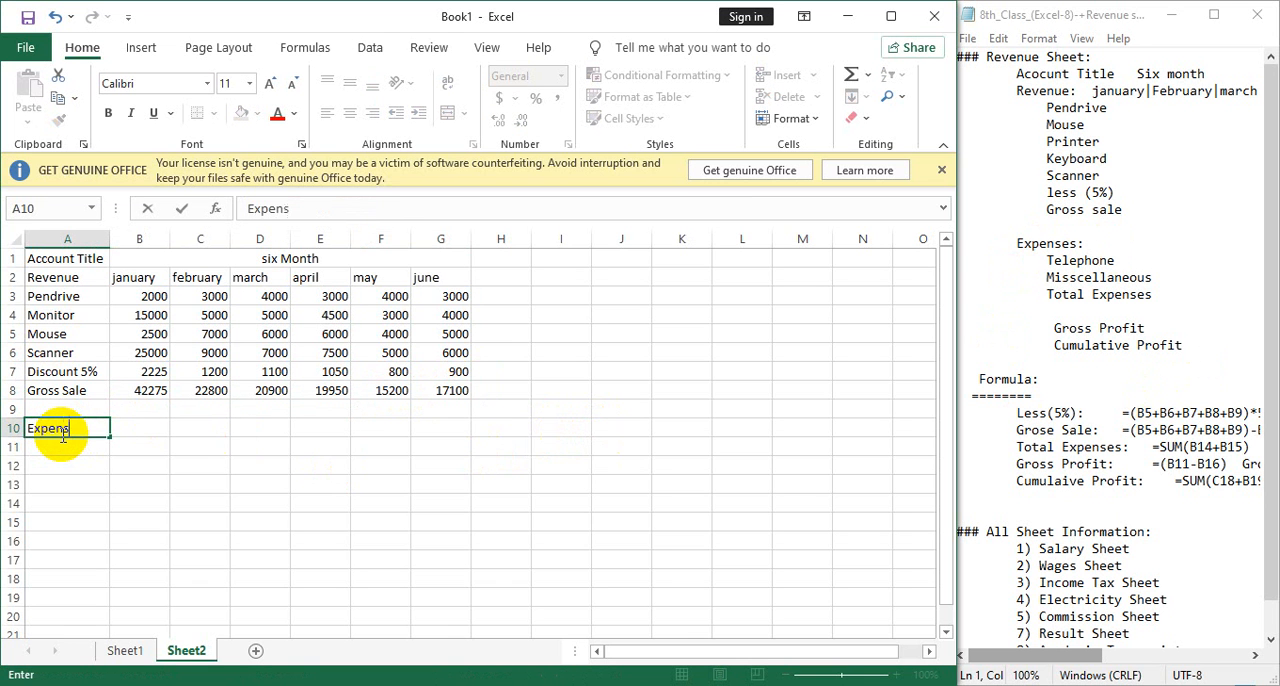
text(es)
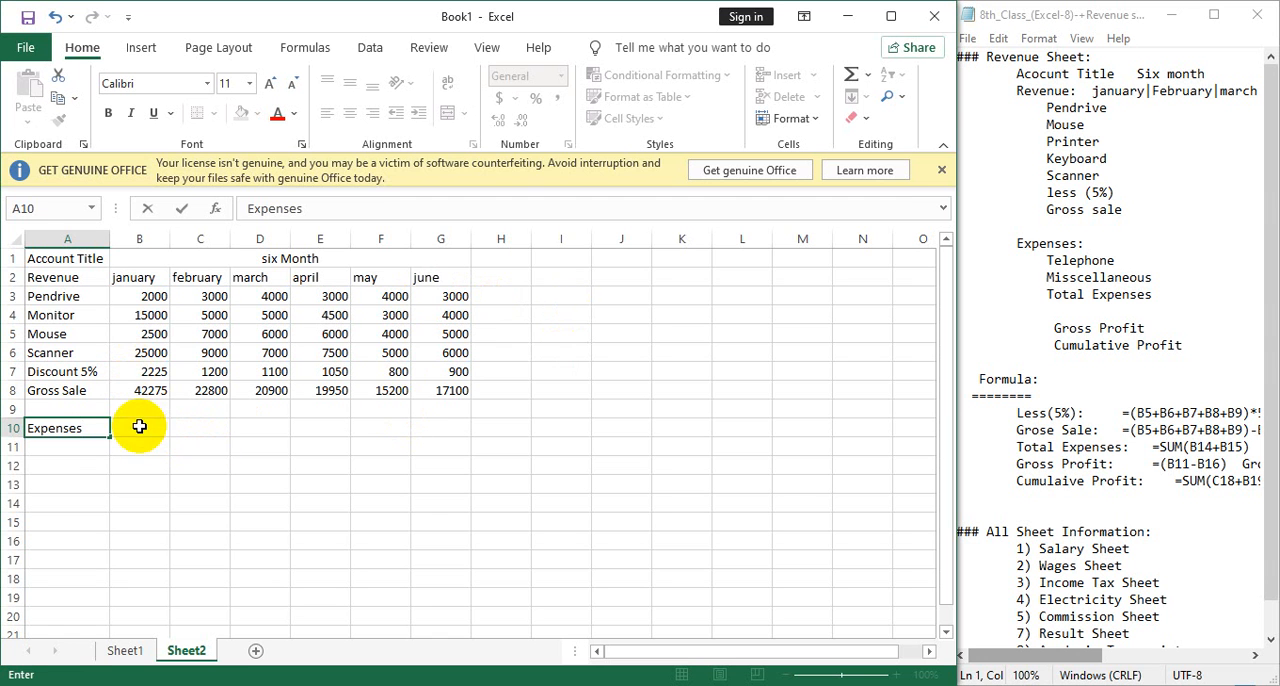
Bring "Telephone" from the Notepad outline into A11 below Expenses, keeping the word in the outline.
click(60, 444)
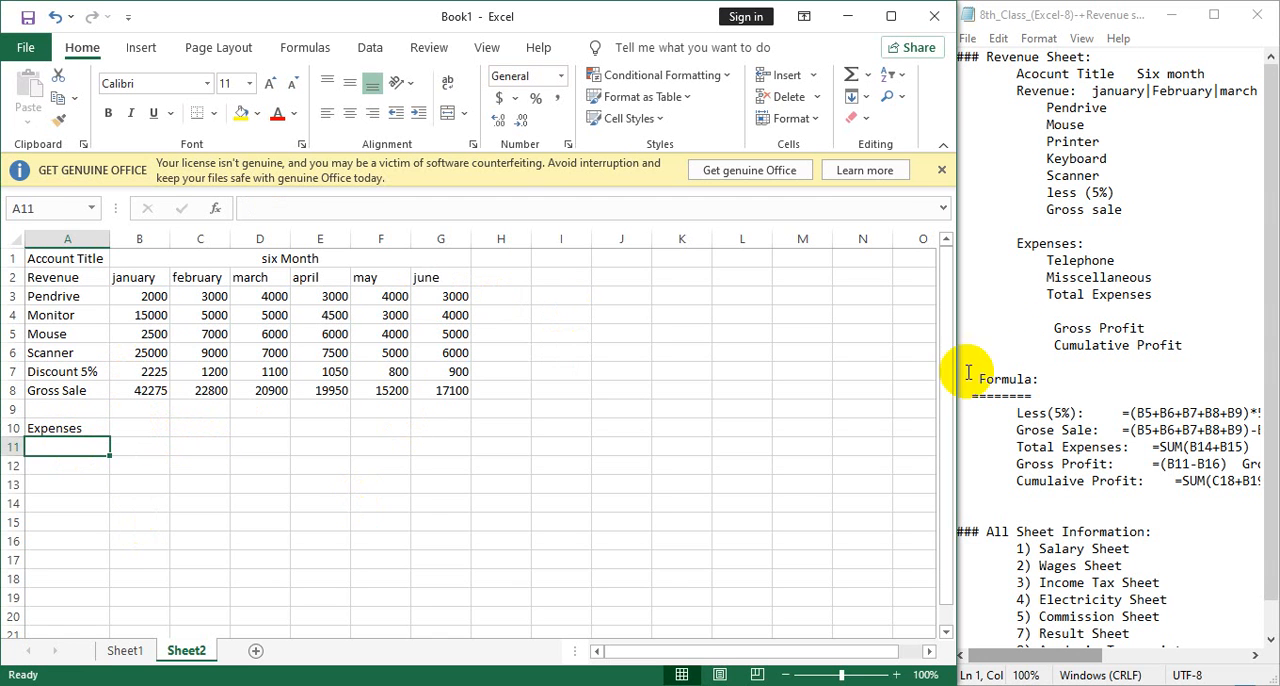
double_click(1088, 256)
key(ctrl+x)
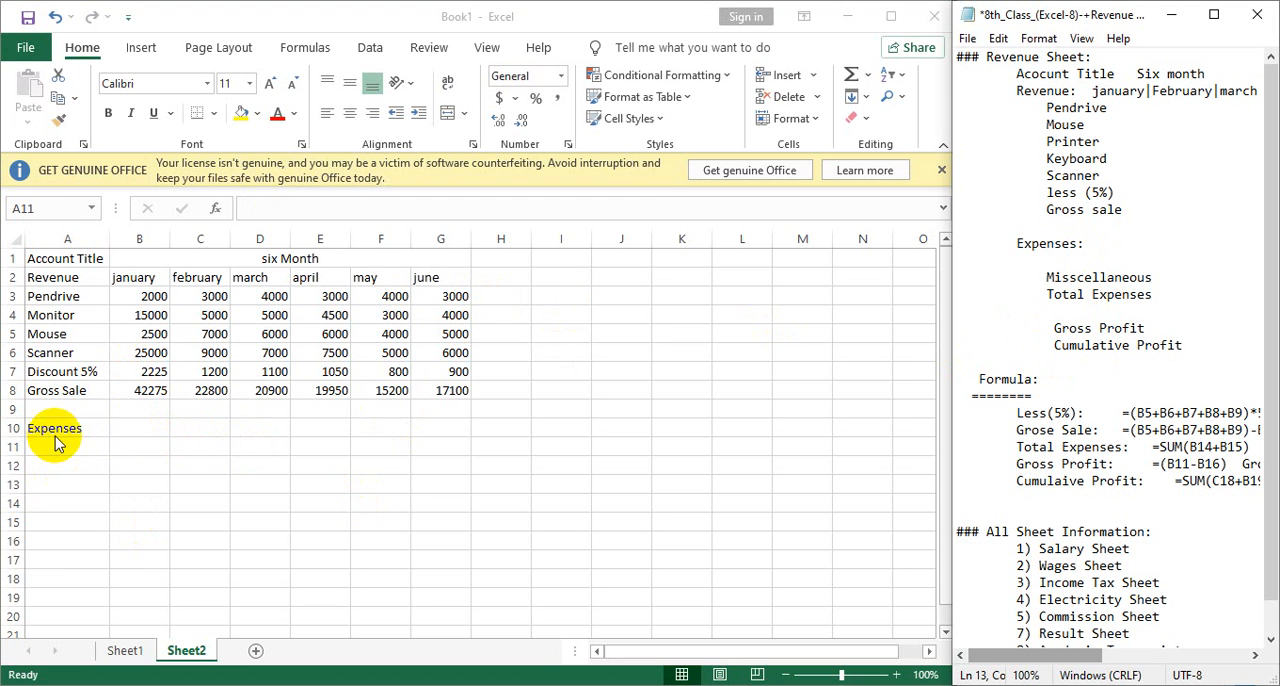
key(ctrl+z)
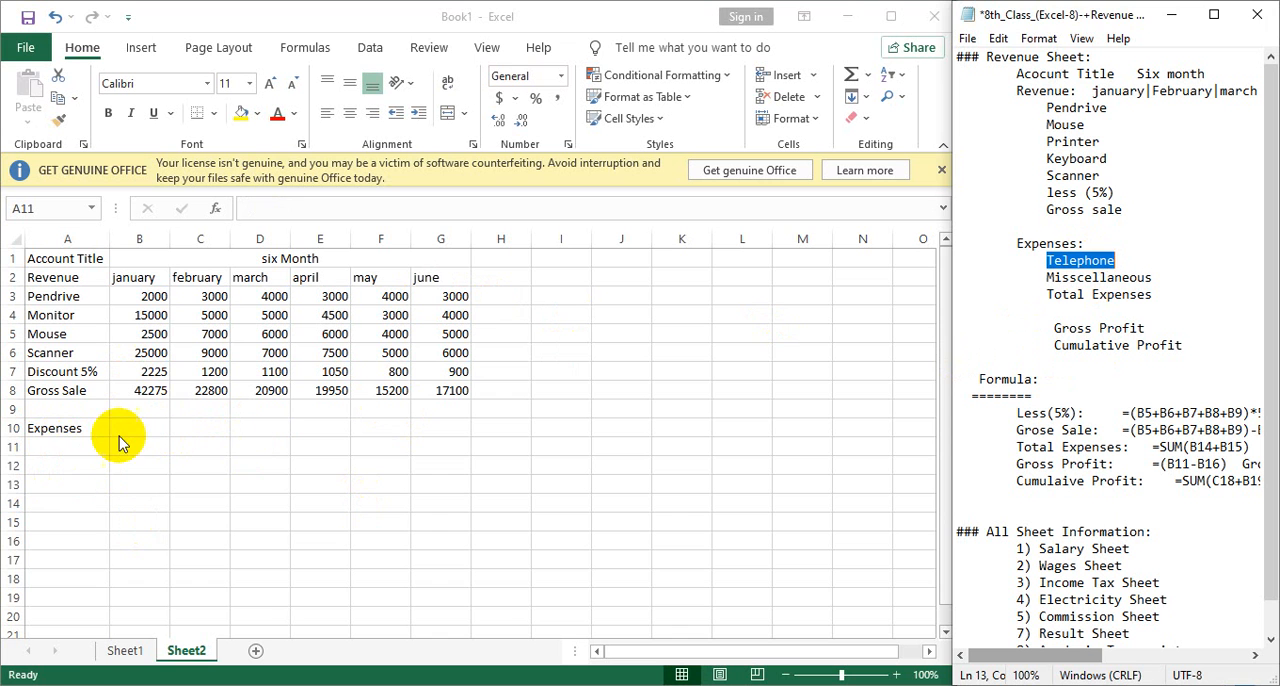
click(82, 445)
key(ctrl+v)
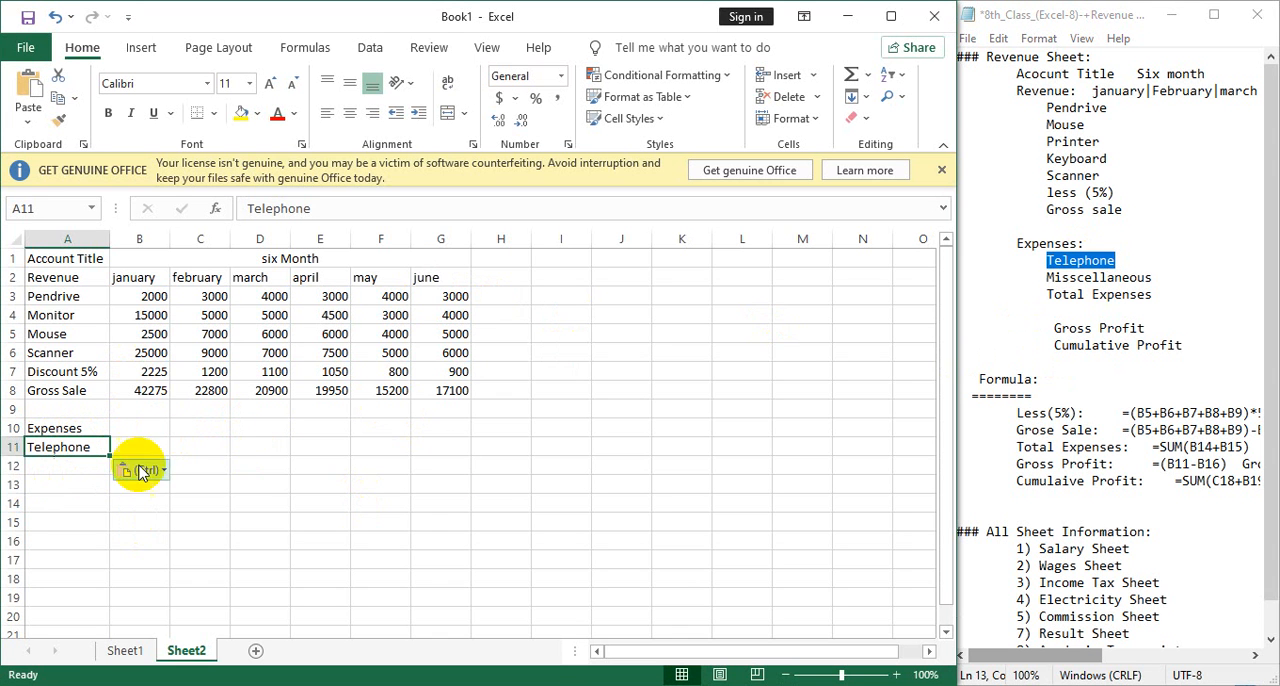
Copy "Misscellaneous" from the Notepad outline into A12 and enter "Rent" in A13 below it.
double_click(1114, 277)
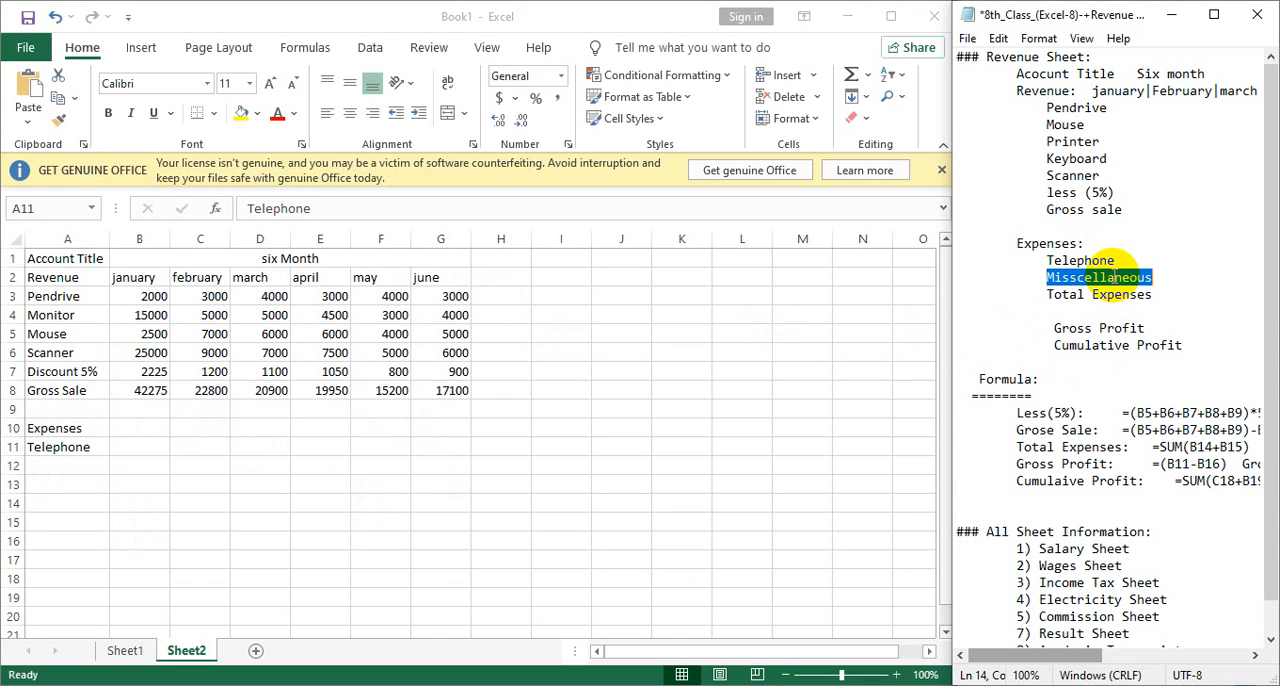
click(55, 461)
double_click(57, 467)
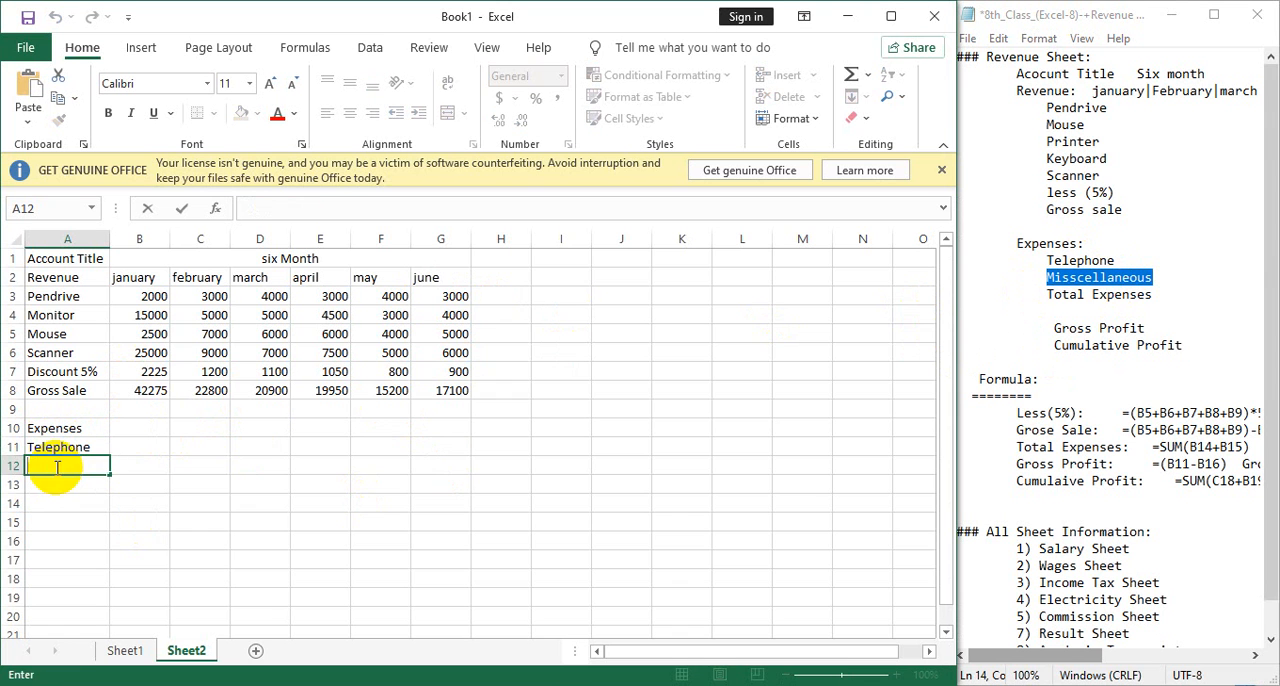
key(ctrl+v)
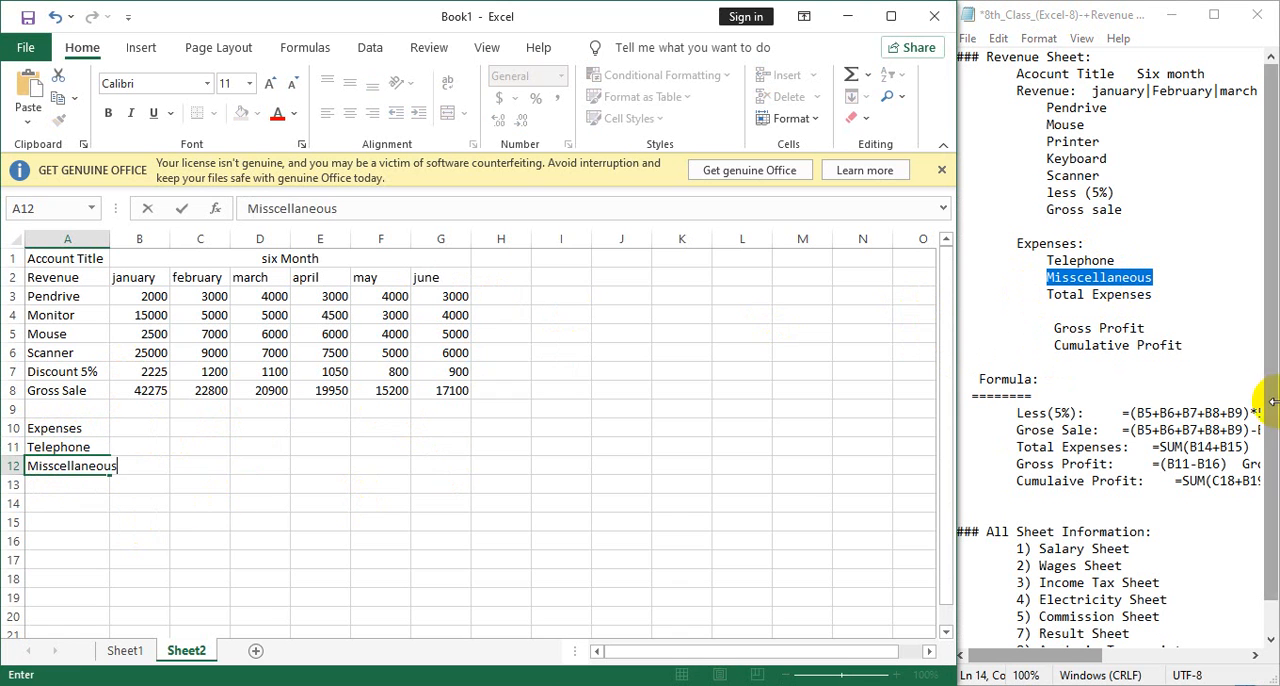
click(81, 492)
text(R)
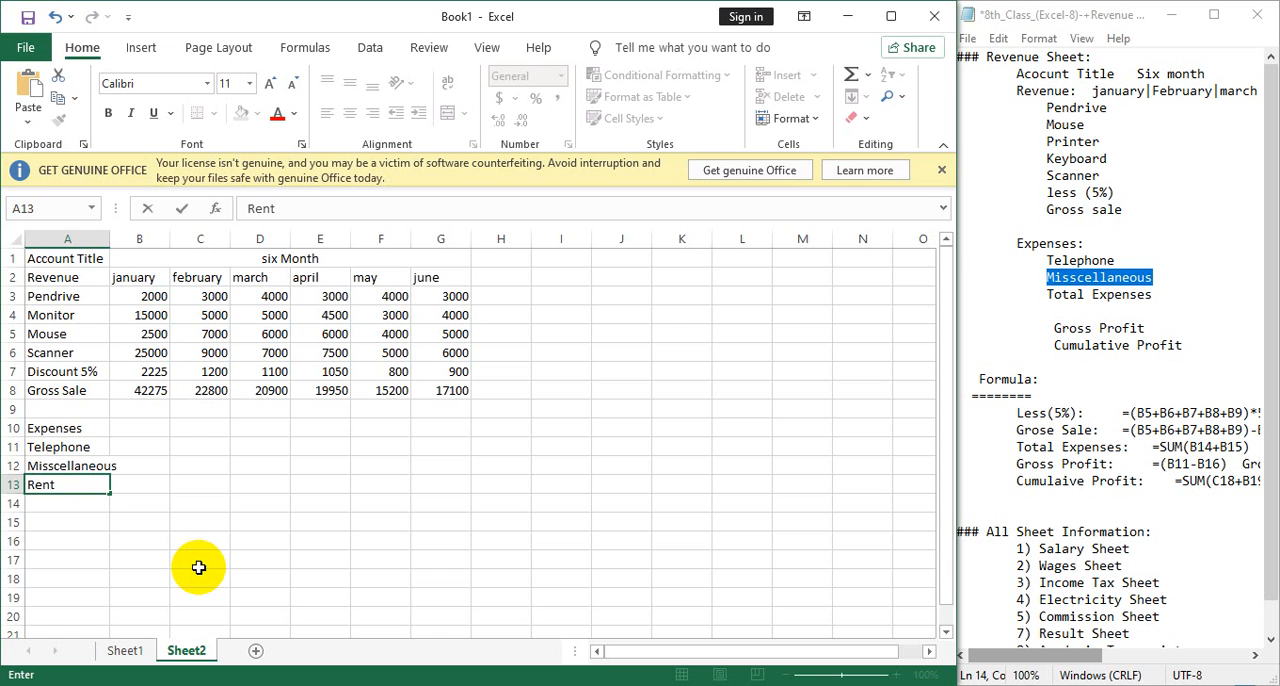
text(ent)
Make the Account Title row and the Revenue and month headings in rows 1 and 2 bold.
drag(65, 277, 445, 276)
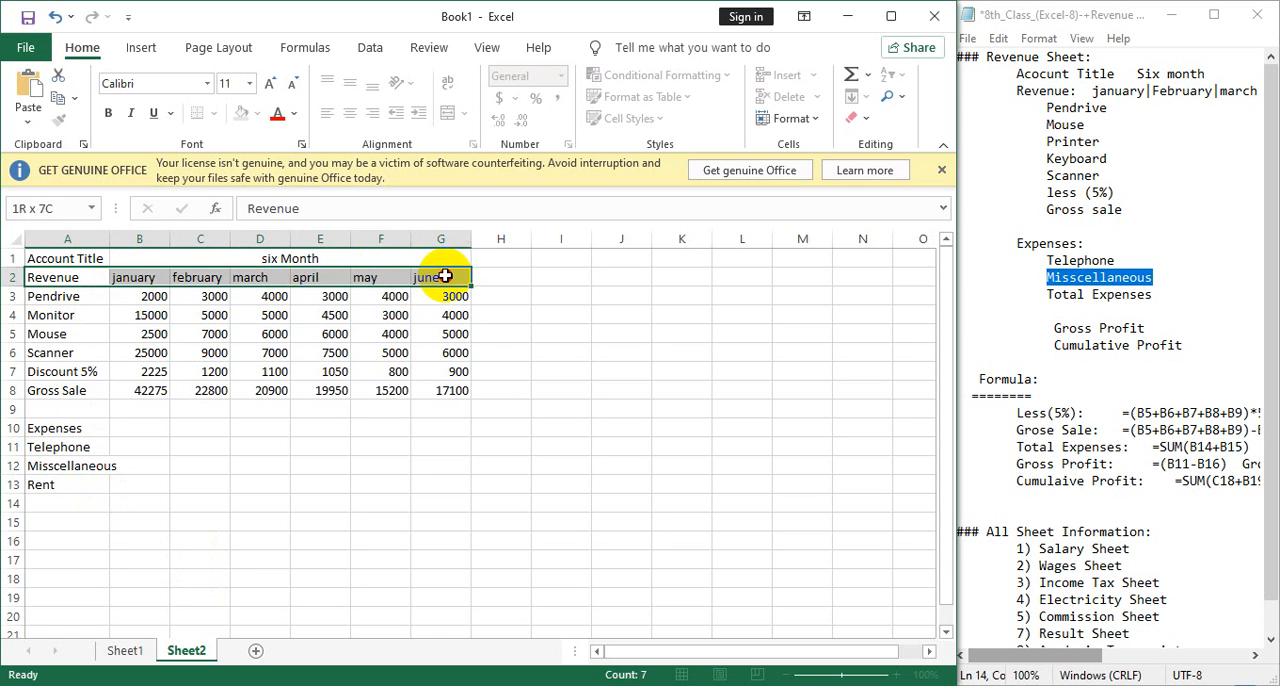
click(108, 113)
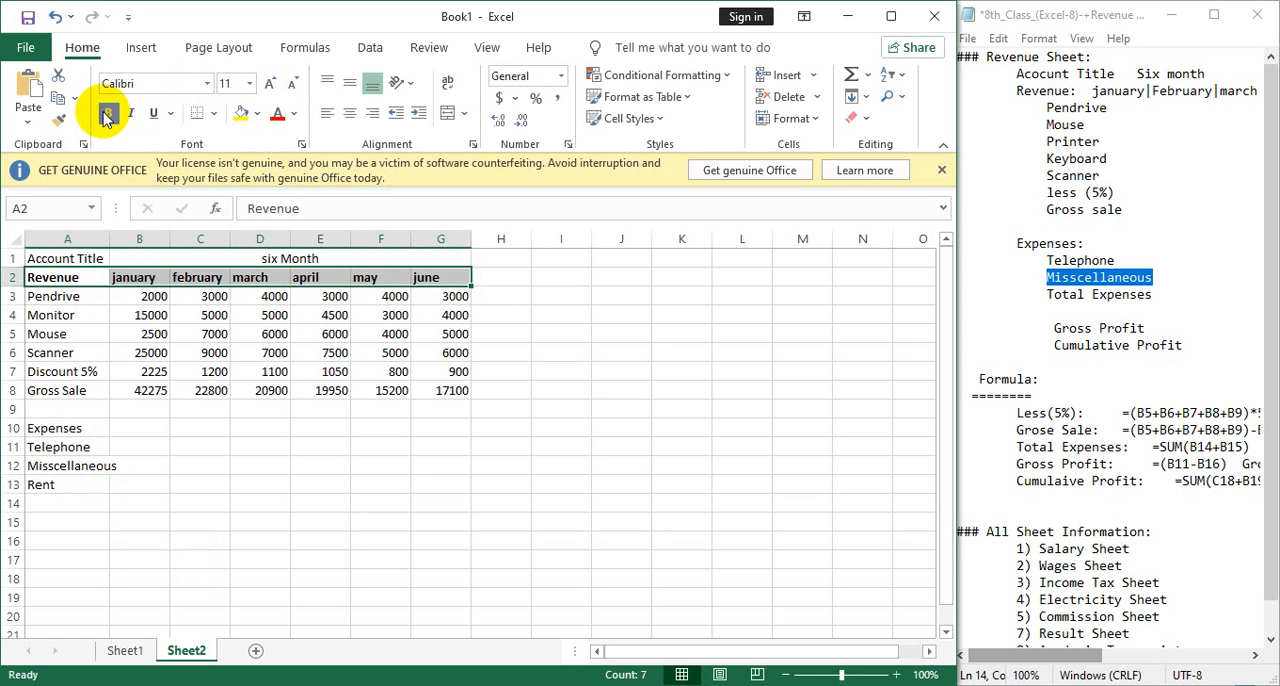
drag(271, 254, 51, 251)
click(108, 113)
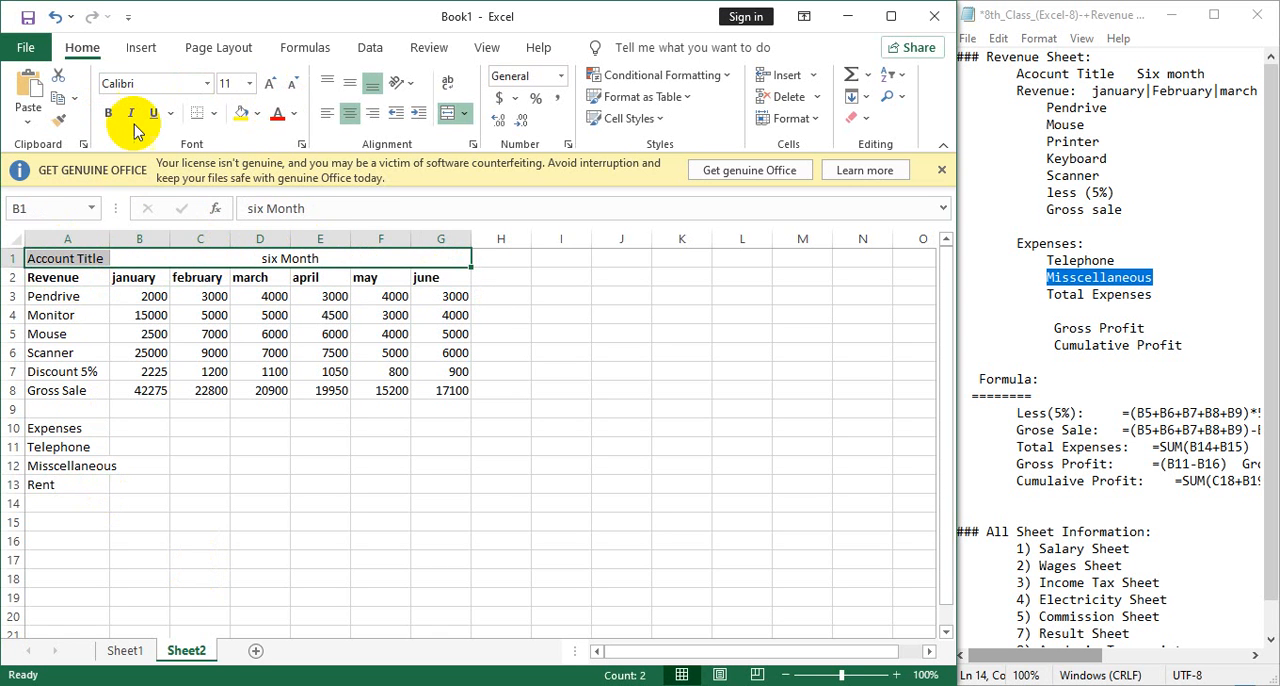
Increase the row 1 headings to font size 12 and change the merged heading in B1 to "Six Month".
click(271, 83)
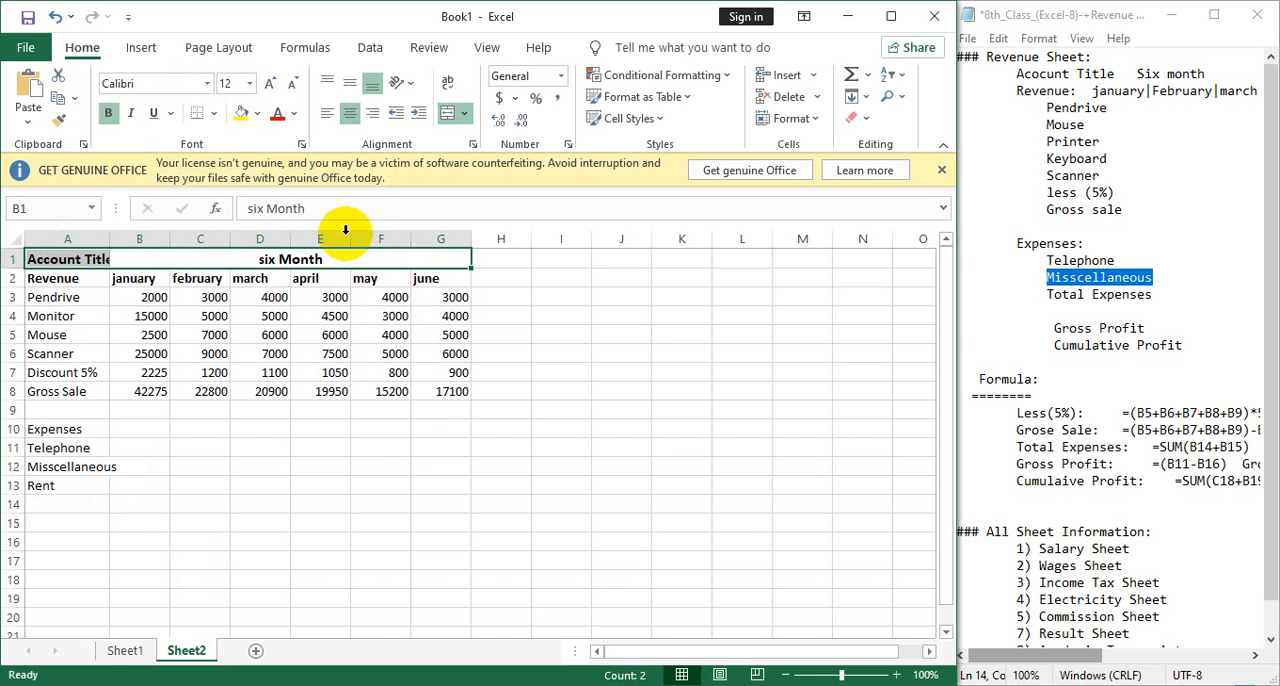
click(262, 259)
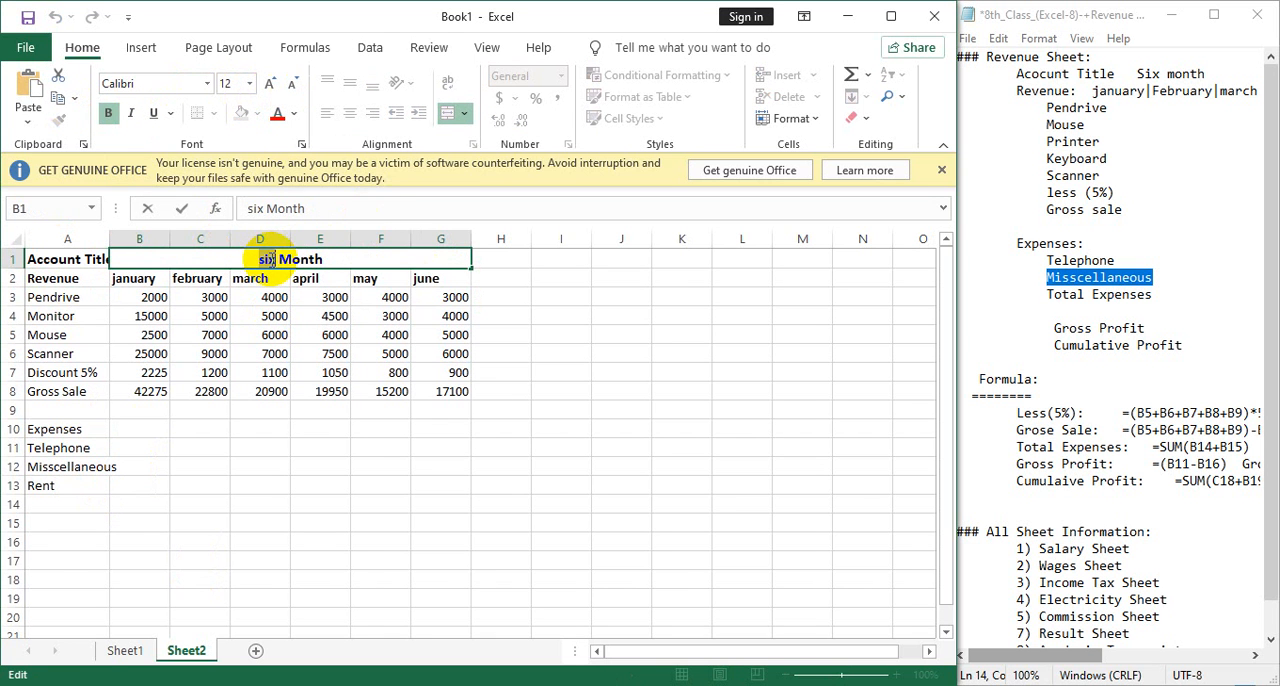
text(Six)
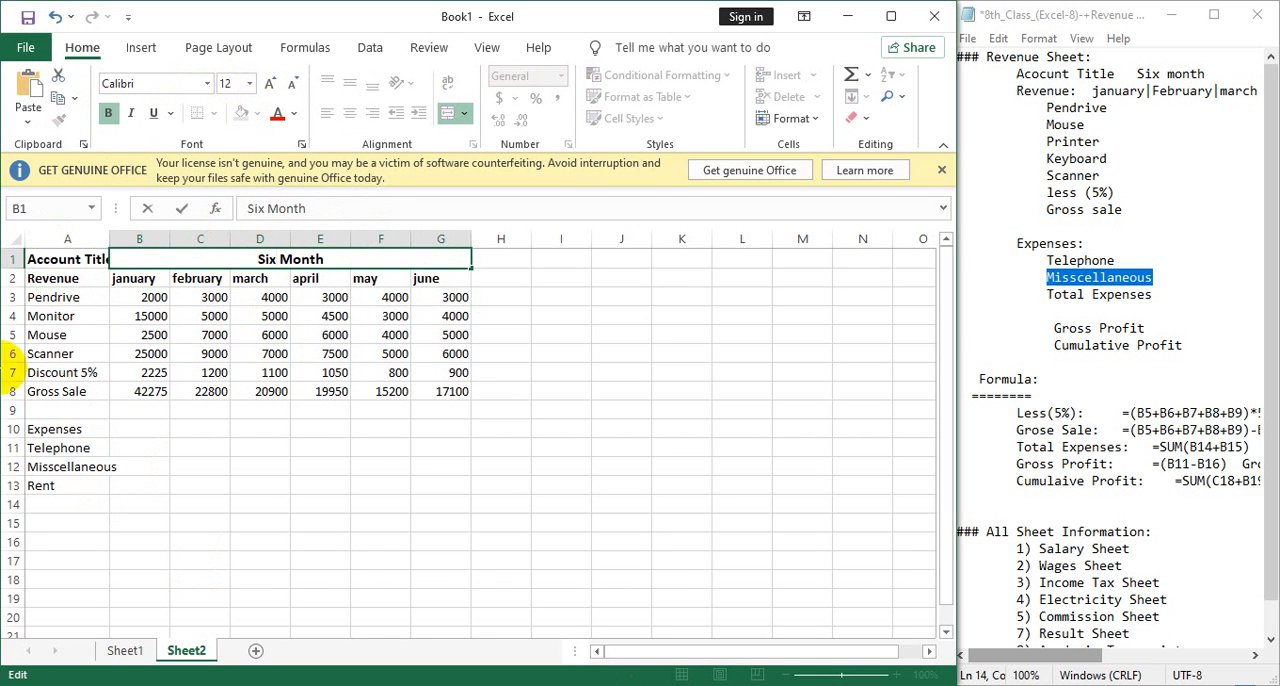
Make the Expenses heading in A10 bold and widen column A to fit its labels.
click(75, 429)
click(110, 114)
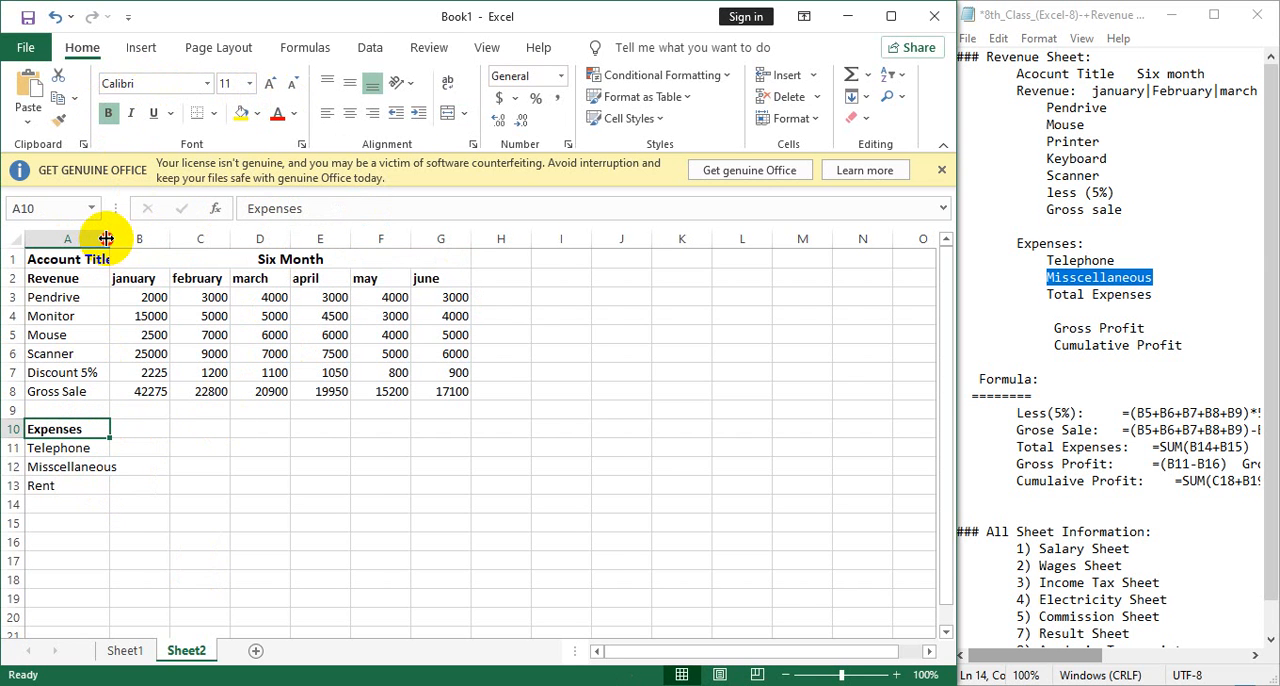
drag(106, 238, 140, 238)
Enter january's expenses in B11:B13: Telephone 250, Misscellaneous 3500 and Rent 5000.
click(171, 447)
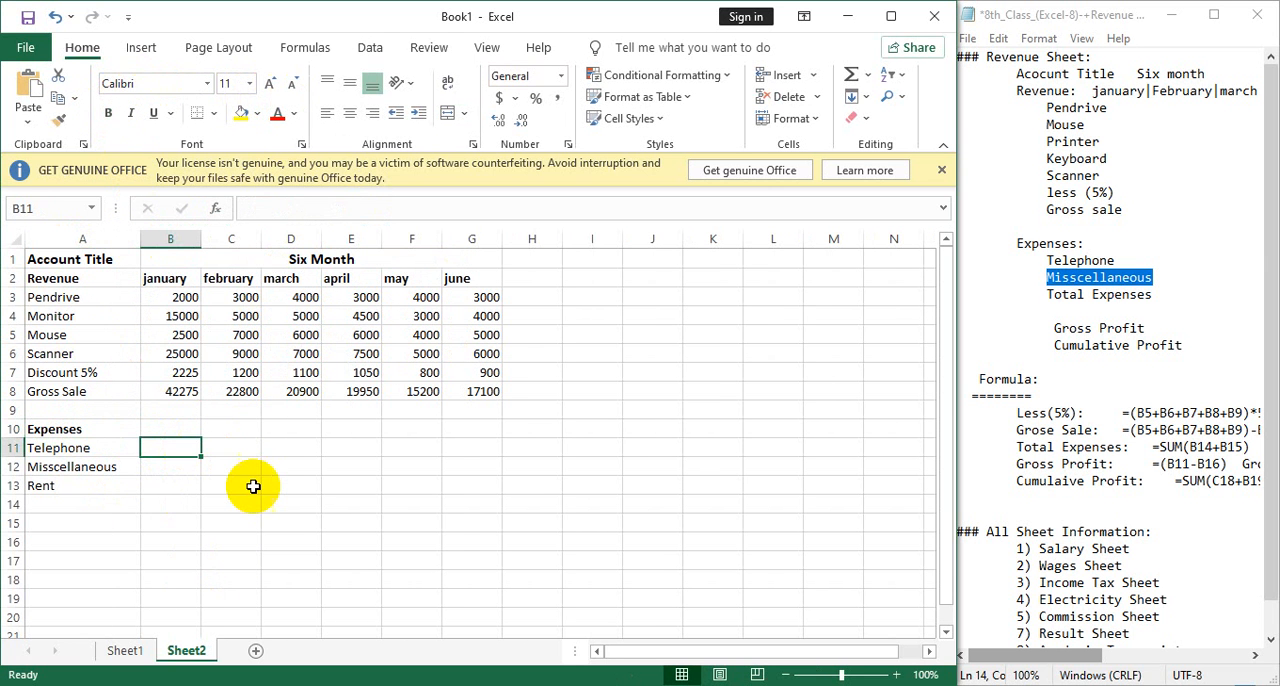
text(250)
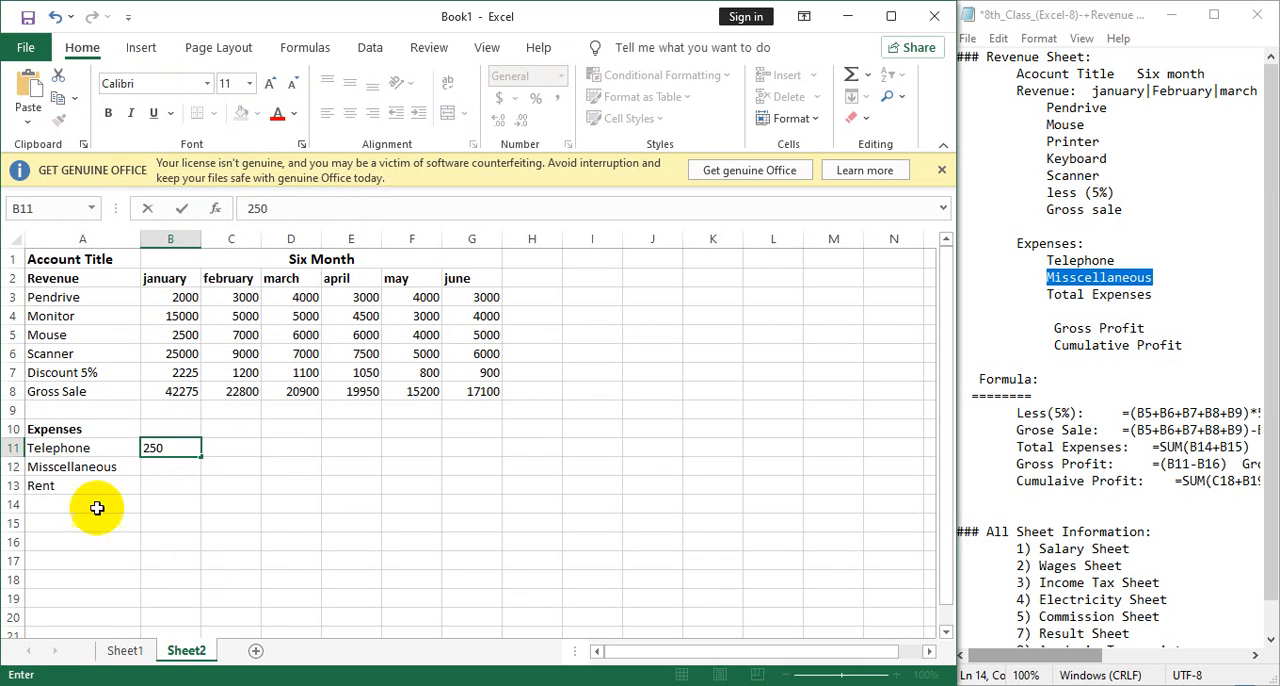
click(169, 468)
text(3)
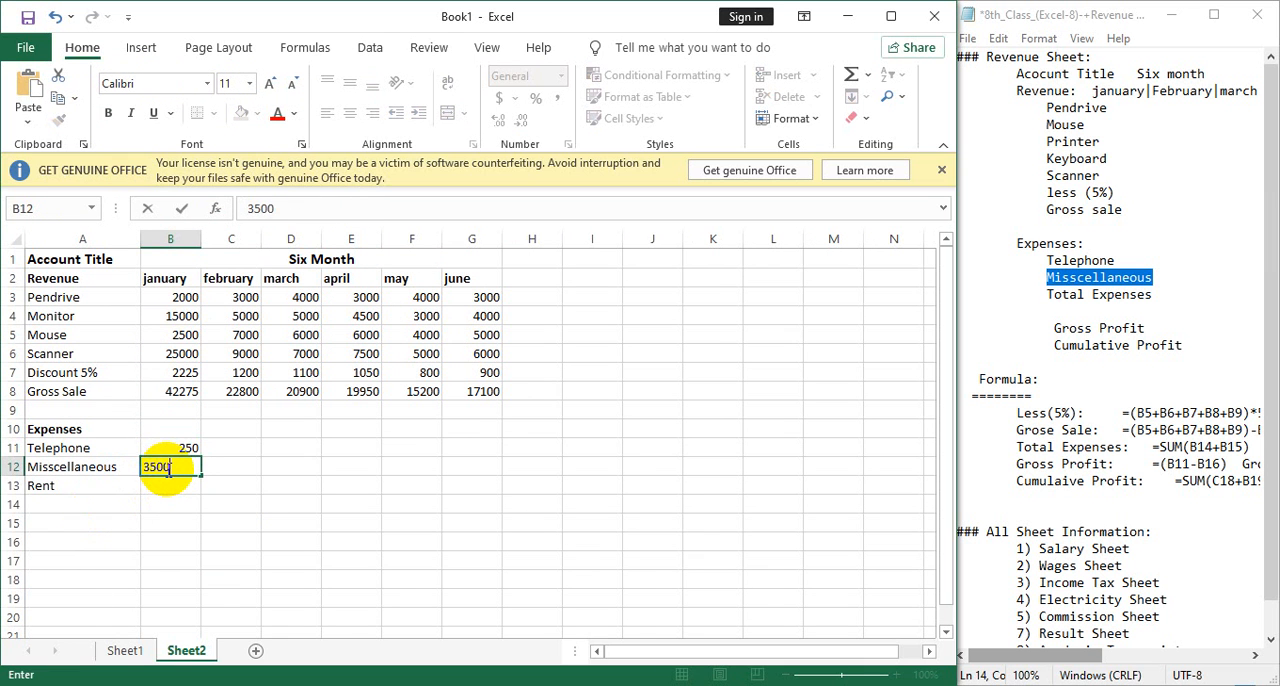
text(500)
click(189, 483)
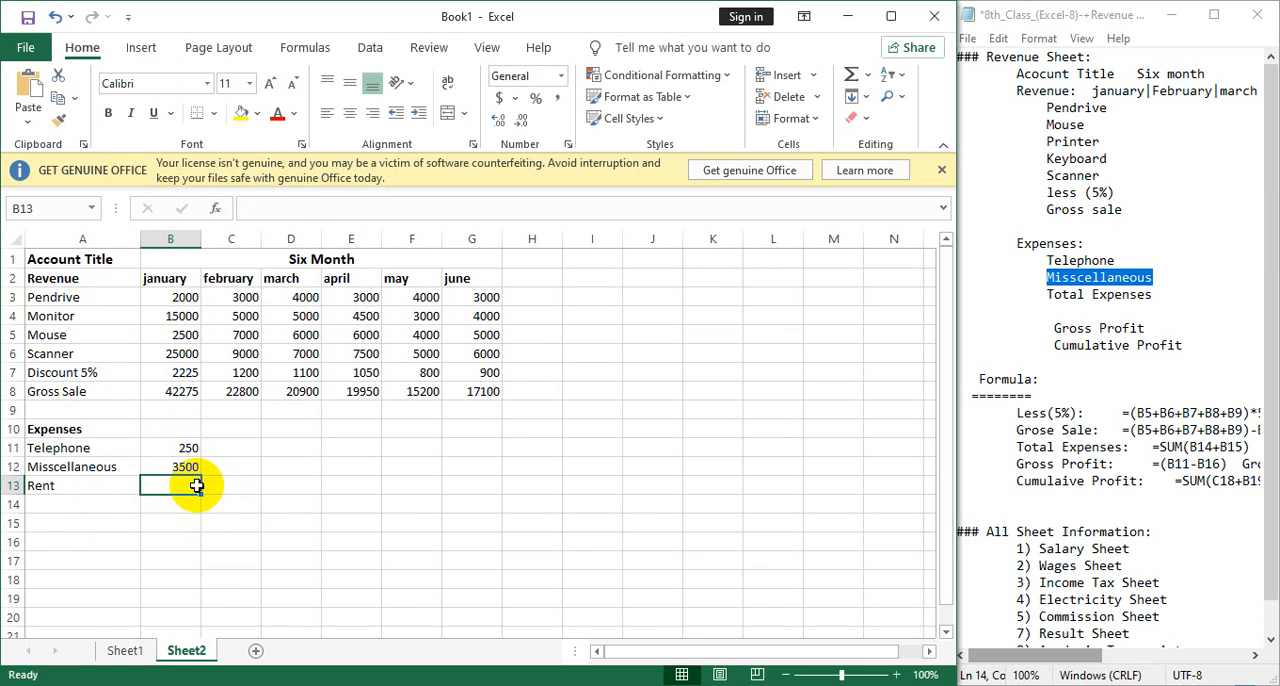
text(5)
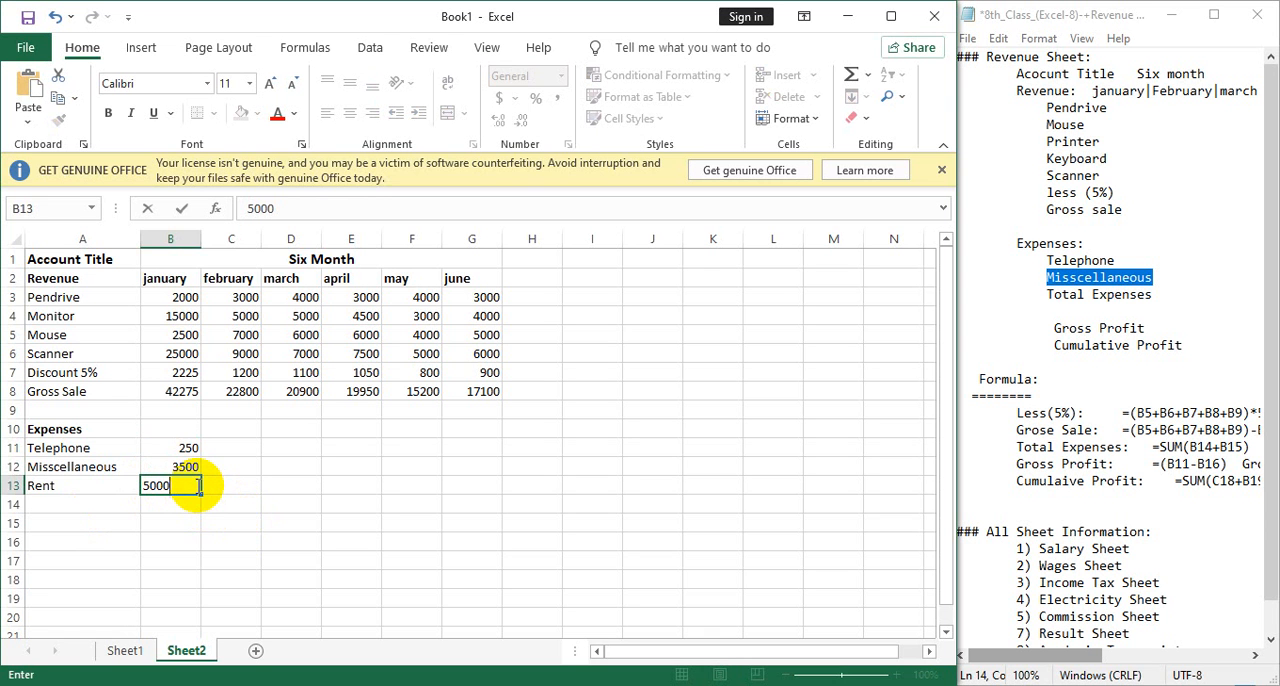
text(000)
Enter february's expenses in C11:C13: Telephone 450, Misscellaneous 5000 and Rent 6000.
click(243, 445)
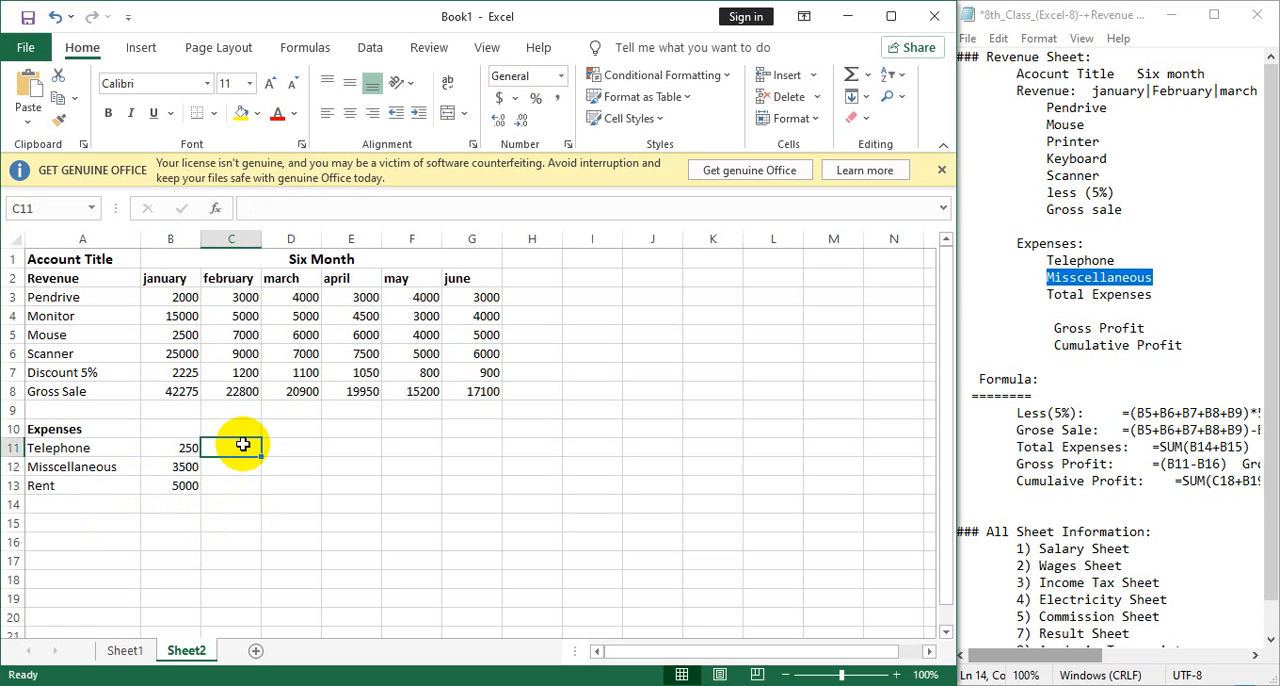
text(450)
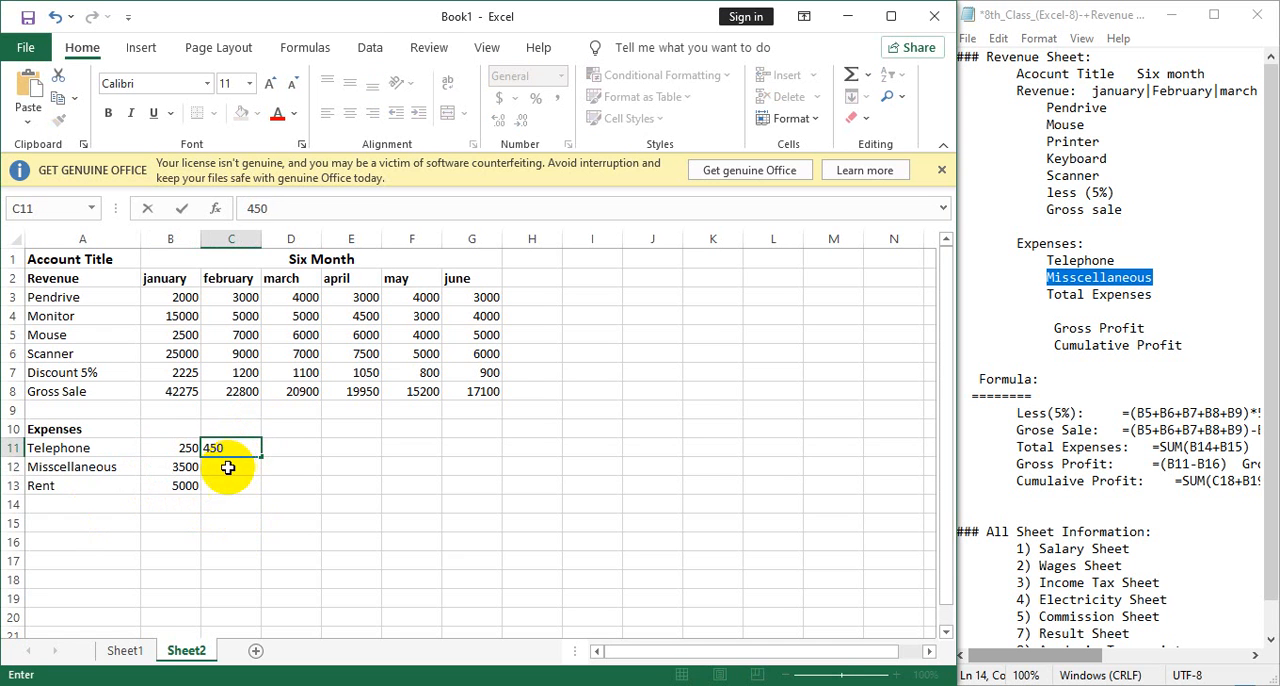
click(230, 472)
text(50)
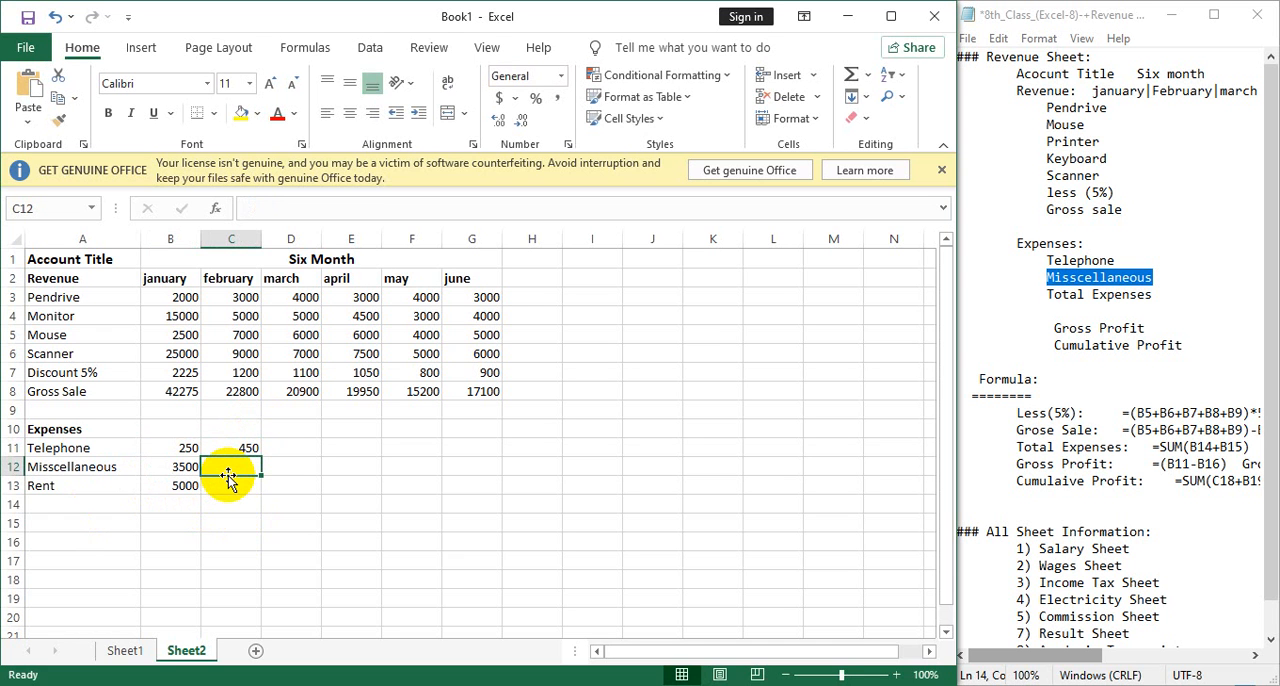
text(00)
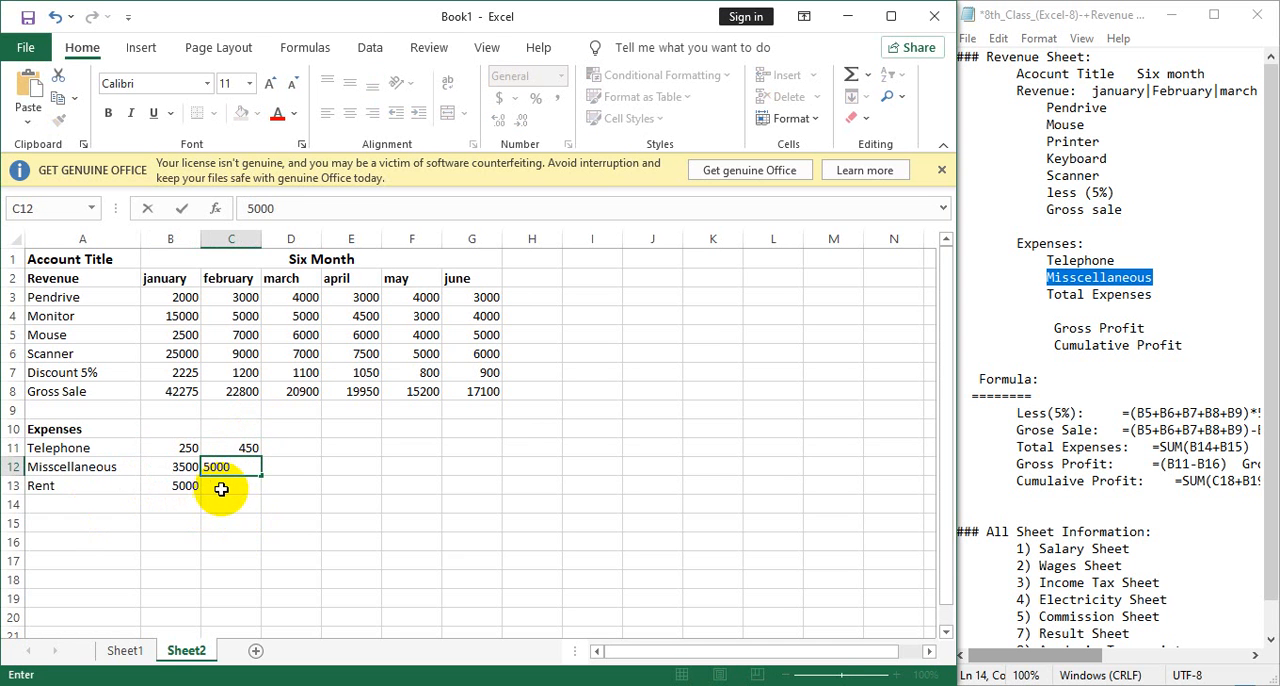
click(225, 486)
text(6000)
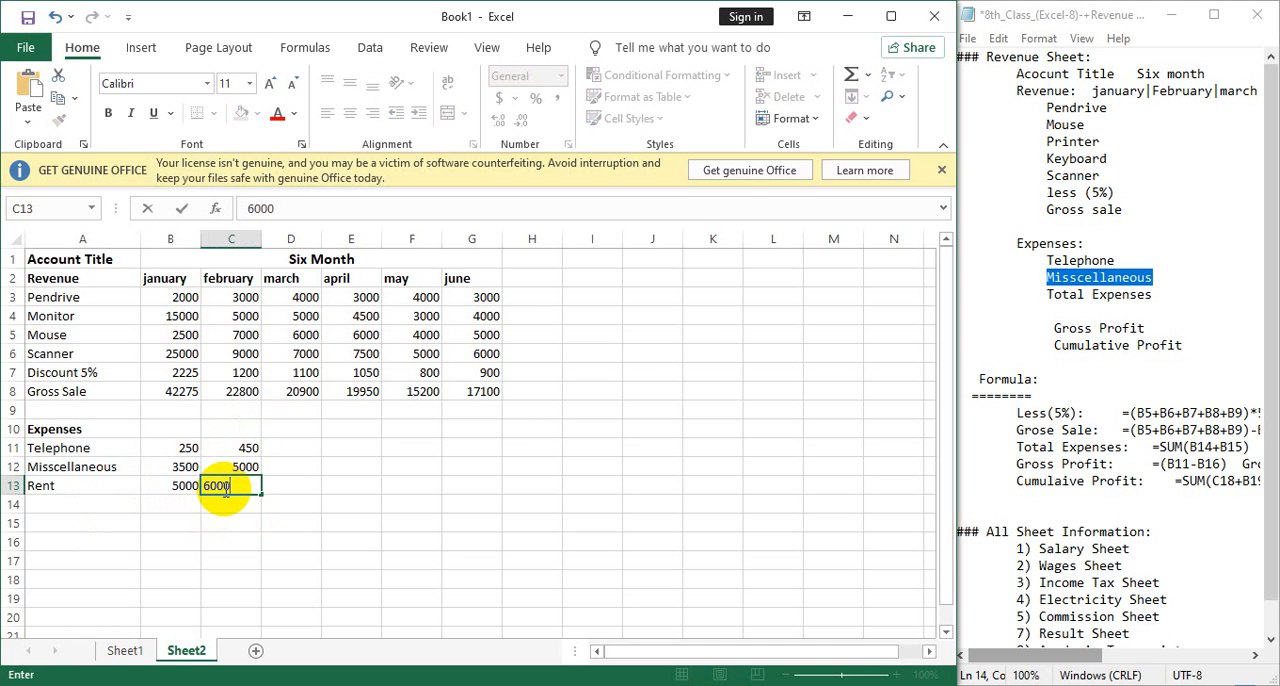
Extend the january–february number series of the Telephone, Misscellaneous and Rent rows through june in column G.
drag(176, 448, 487, 448)
click(246, 468)
drag(189, 466, 486, 480)
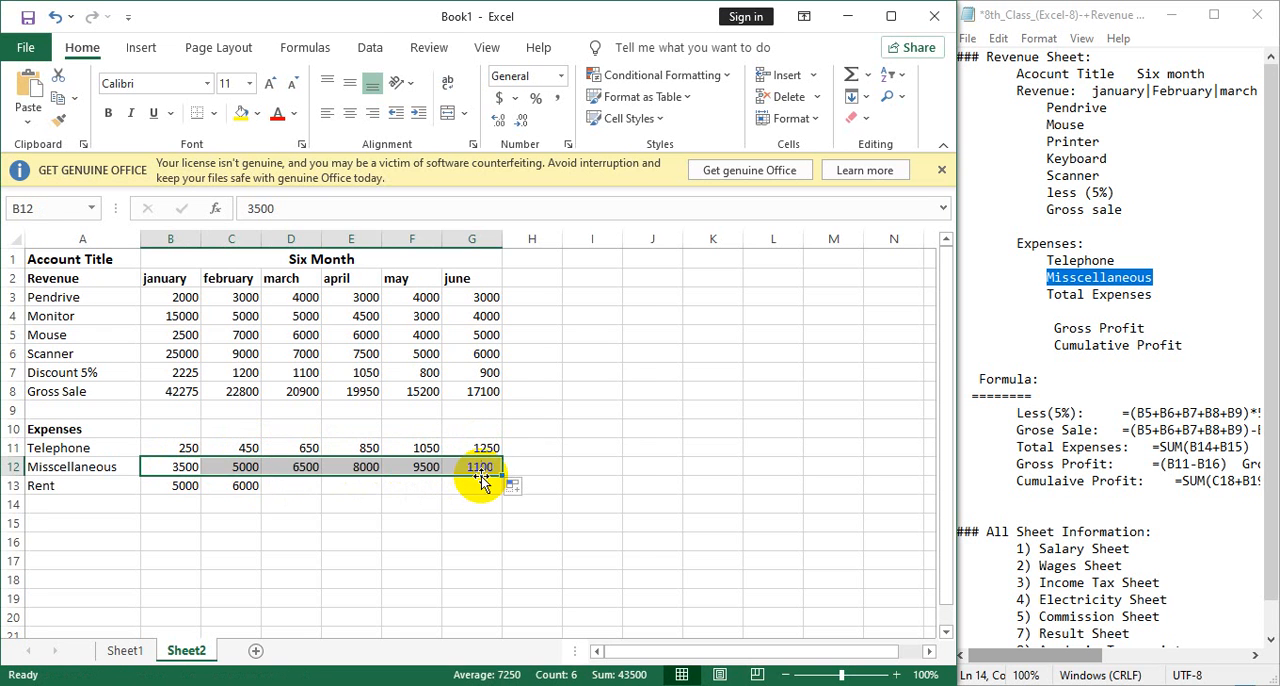
drag(185, 486, 480, 495)
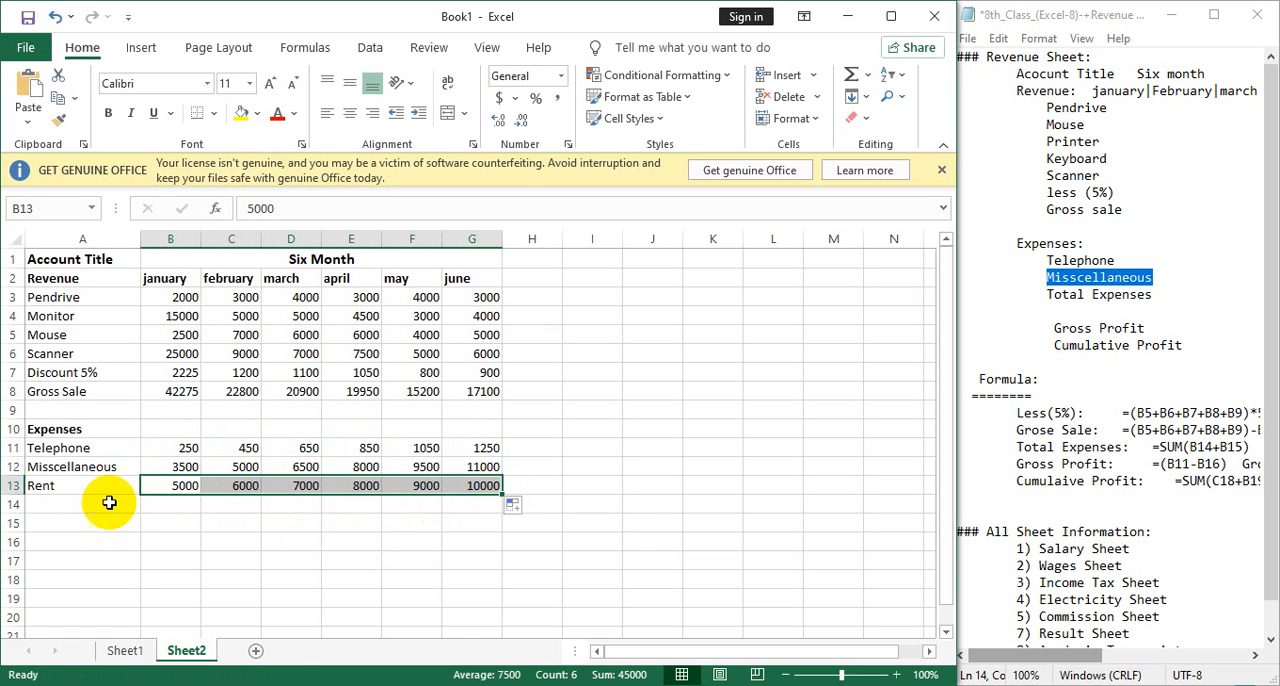
Label cell A14 "Total Exp" below the Rent row.
click(62, 505)
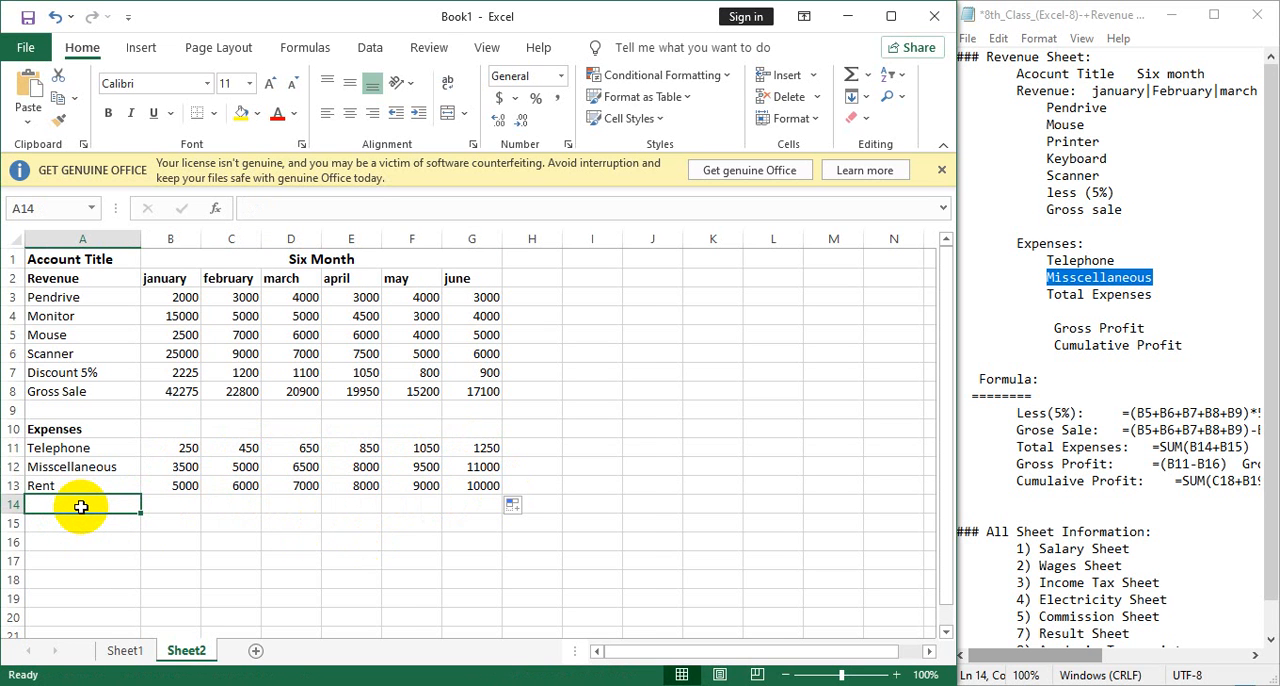
text(O)
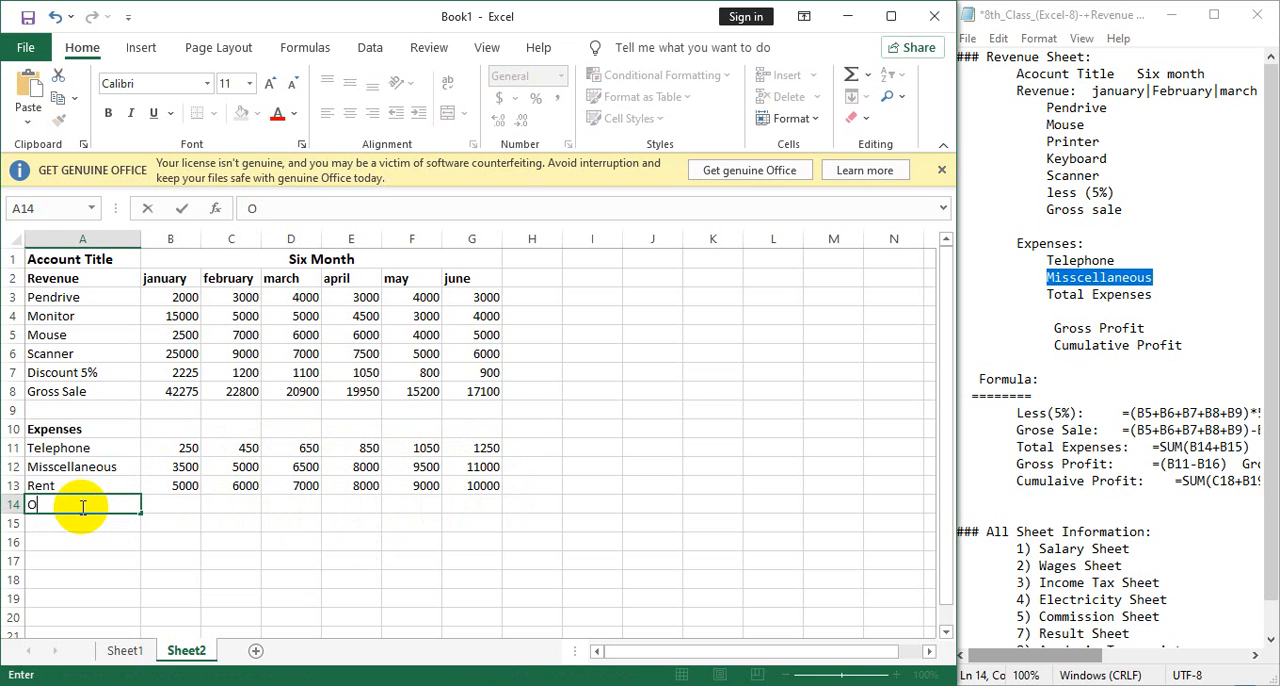
text(Total Exp)
Calculate january's total expenses in B14 with =SUM(B11+B12+B13) and copy the formula across row 14 through G14.
click(155, 505)
text(=)
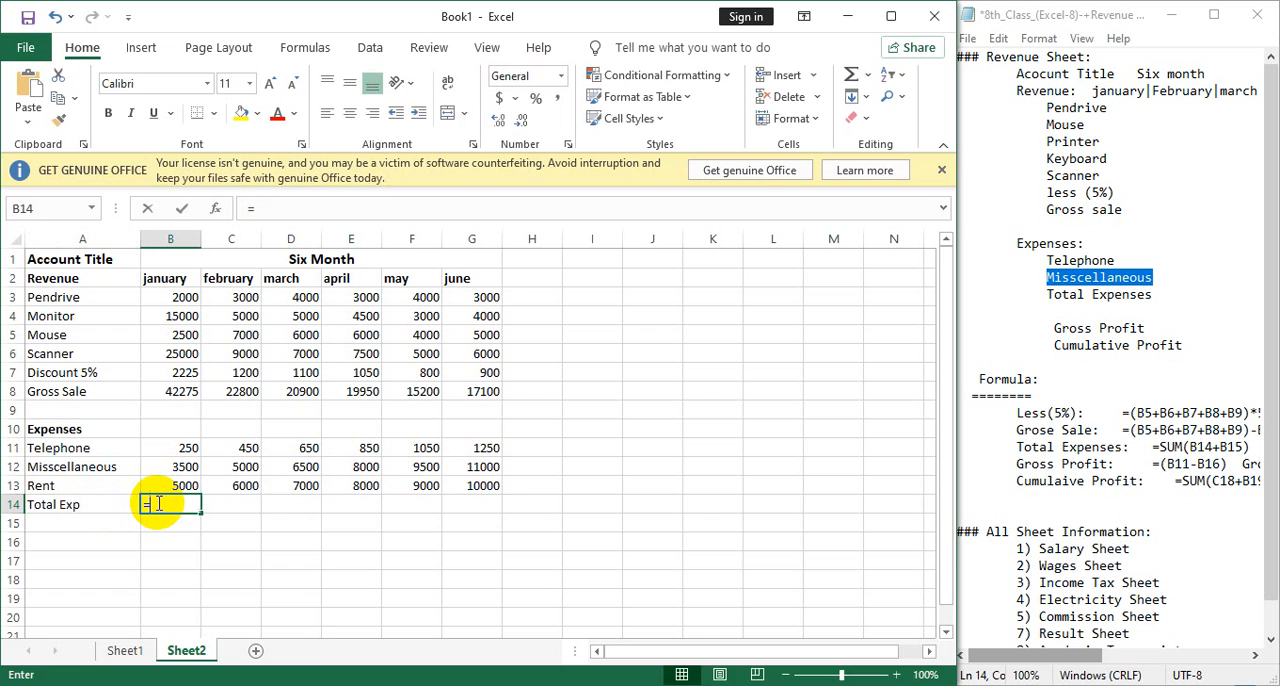
text(sum)
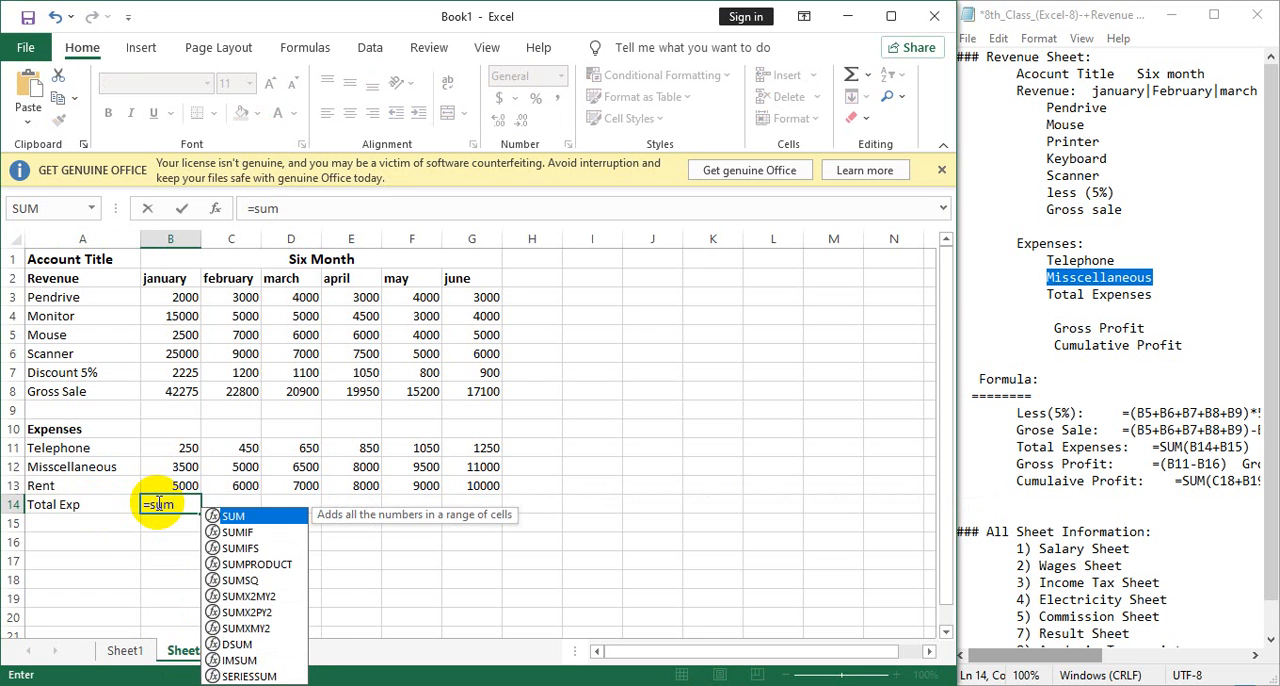
text(()
click(157, 450)
text(+)
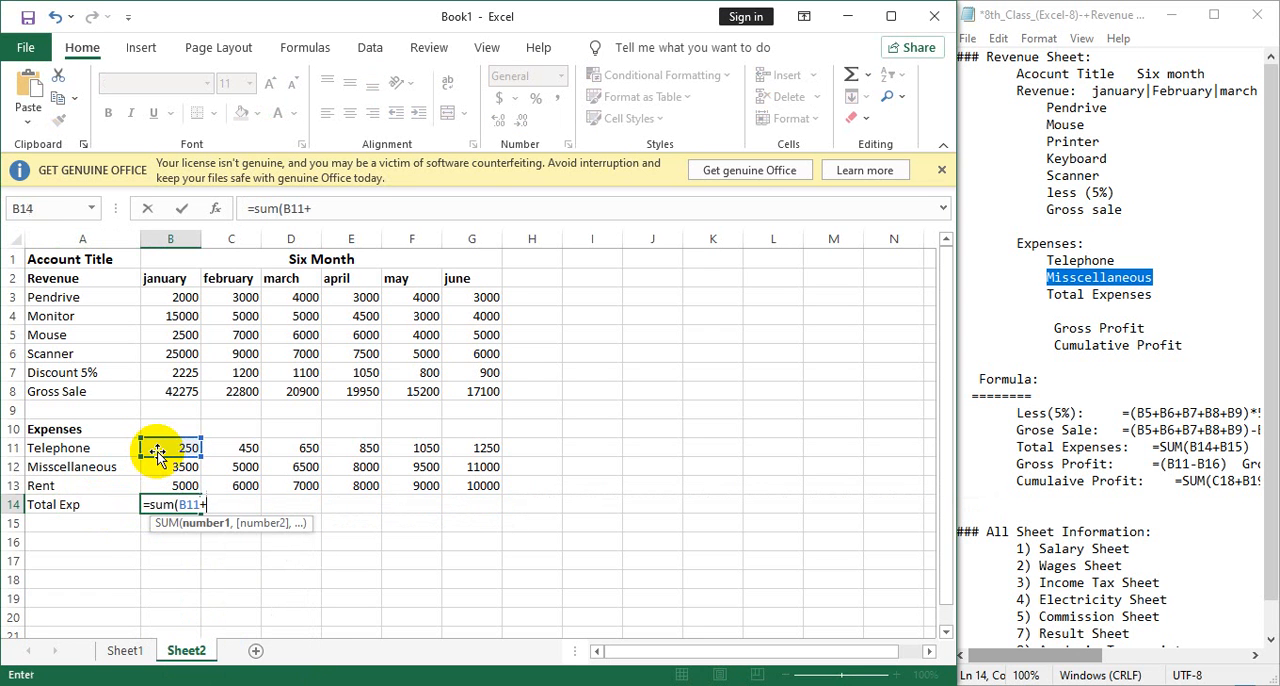
click(168, 468)
text(+)
click(174, 487)
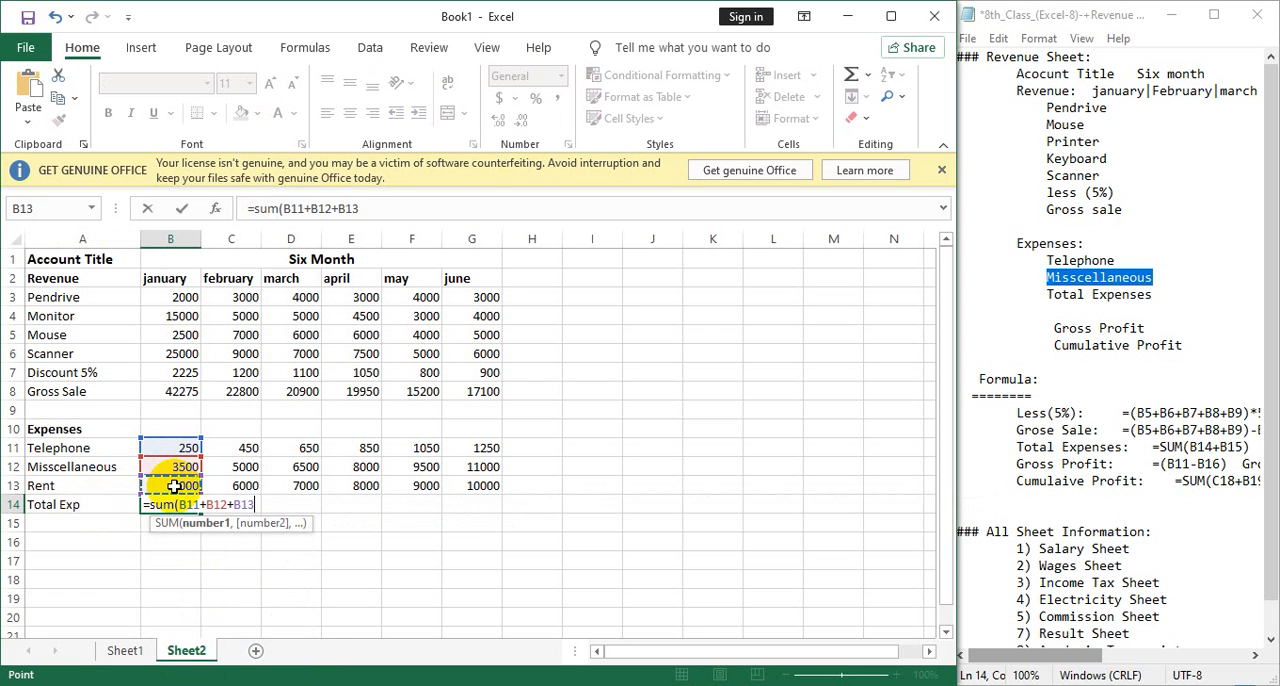
text())
key(Return)
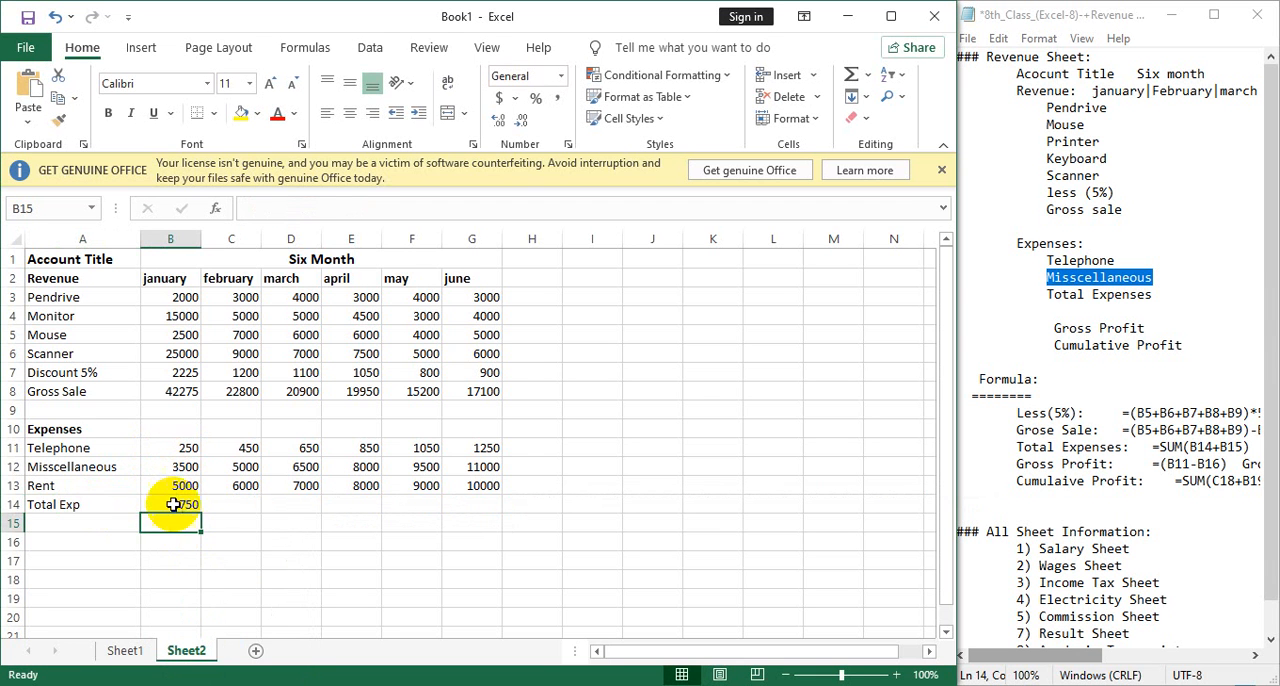
click(170, 503)
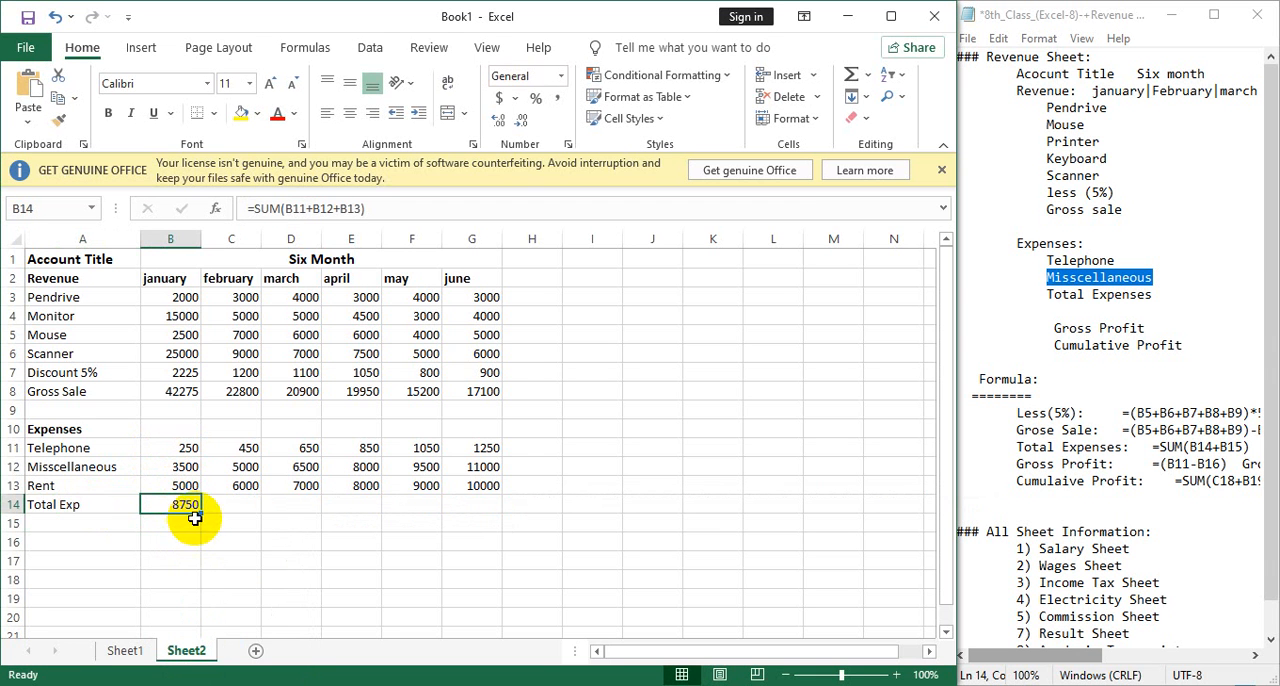
drag(202, 515, 506, 505)
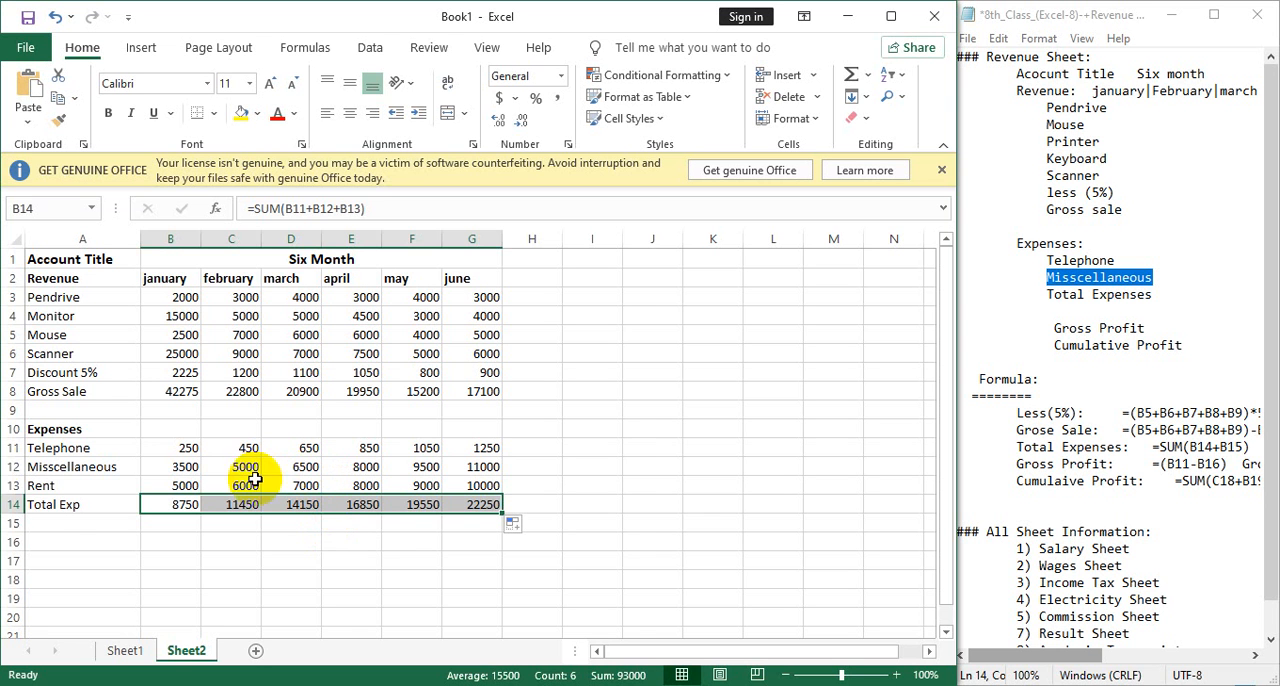
Enter the label "Gross Profit" in A16, leaving row 15 blank, and select B16 for its january value.
click(99, 545)
text(Gross Profit)
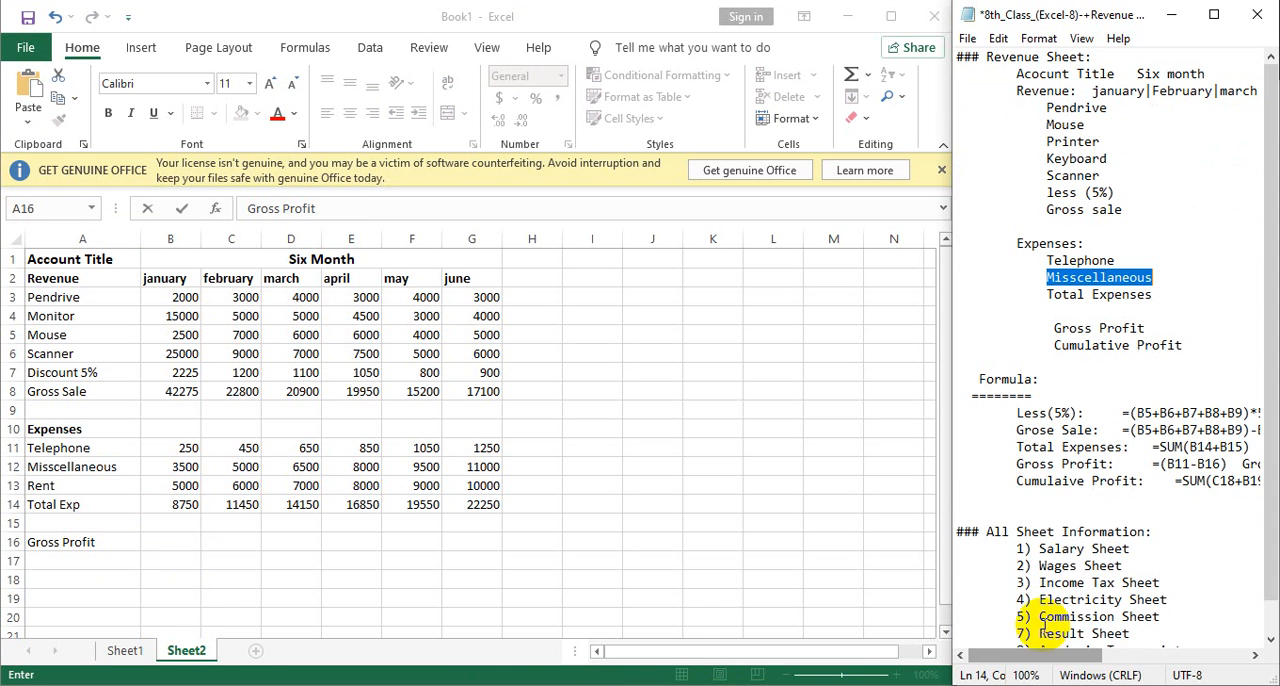
scroll(1060, 540, down, 1)
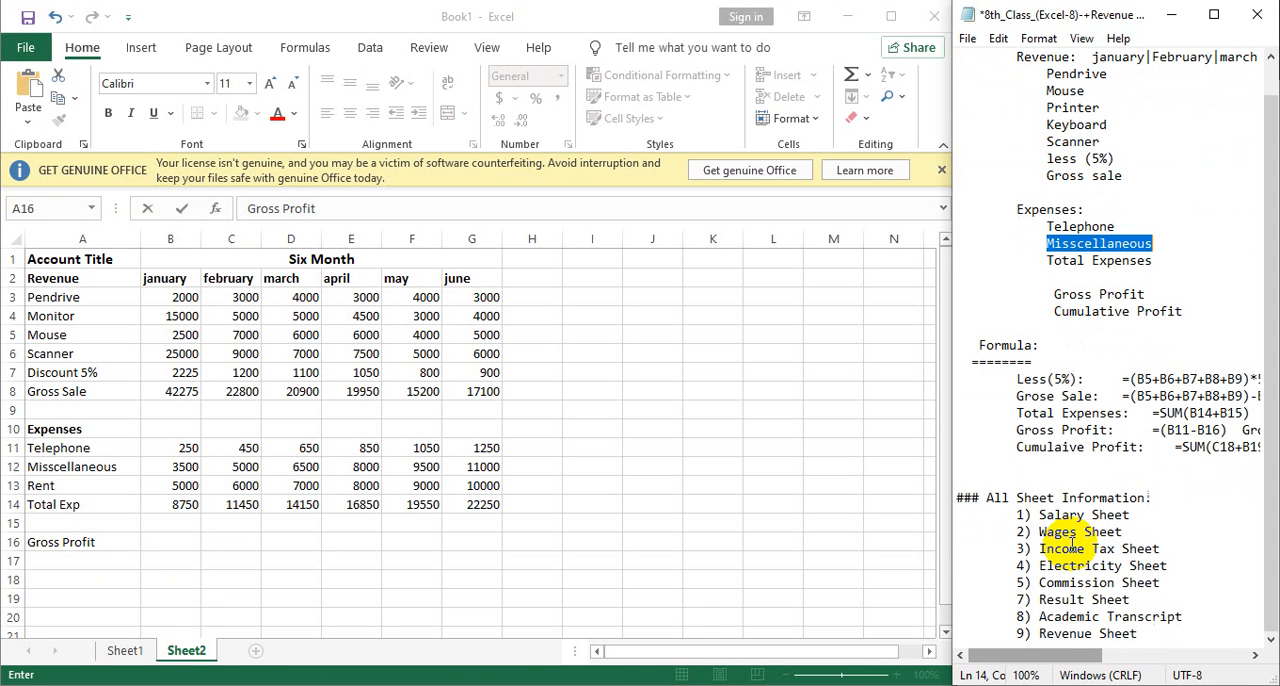
click(187, 544)
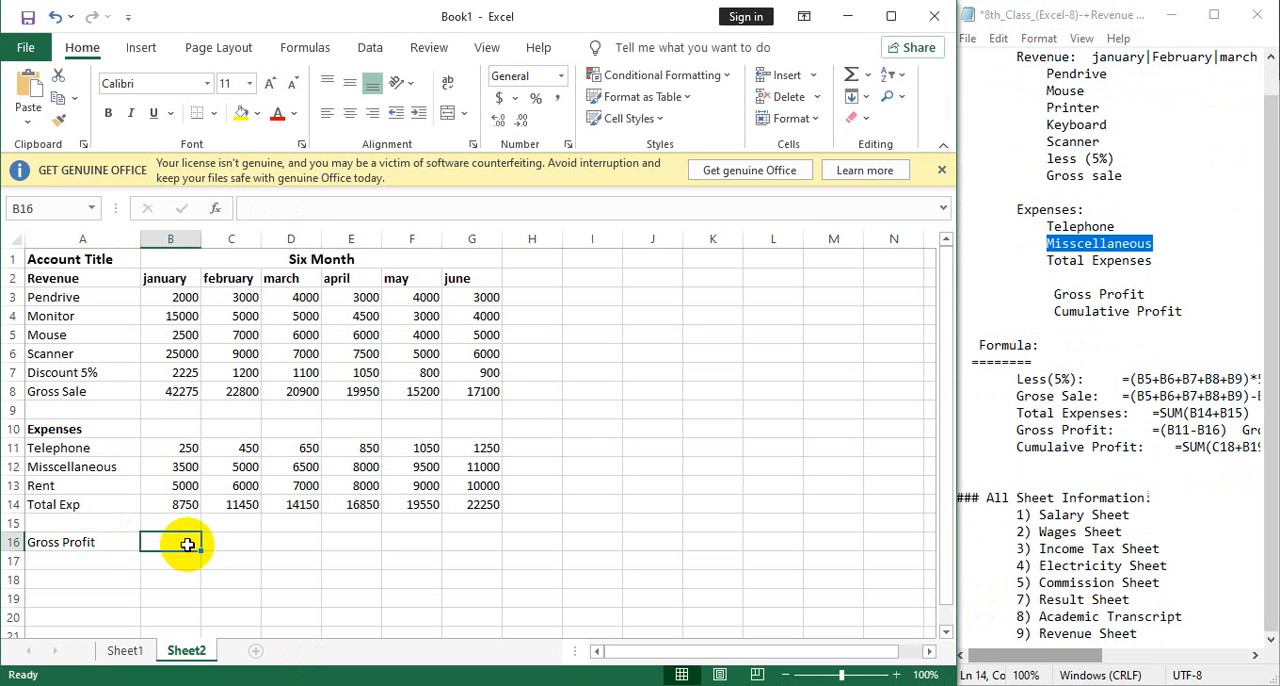
Calculate january's gross profit in B16 with =B8-B14 and copy the formula across row 16 through june in G16.
text(=)
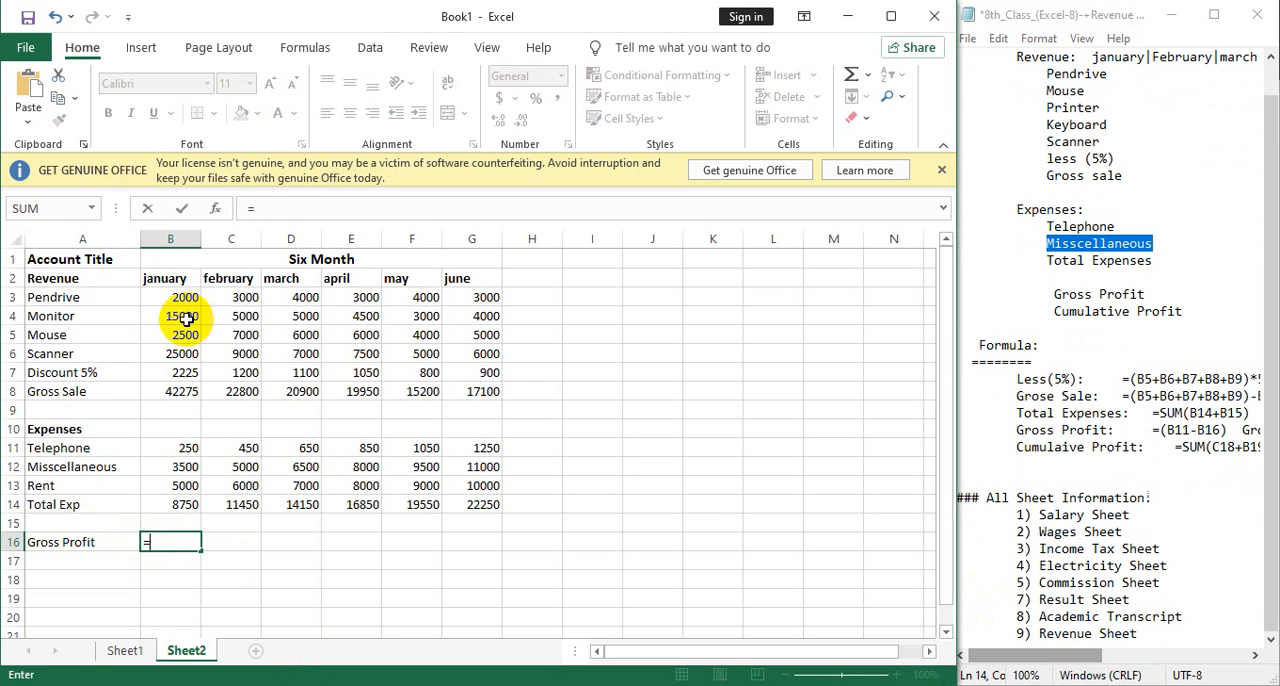
click(188, 396)
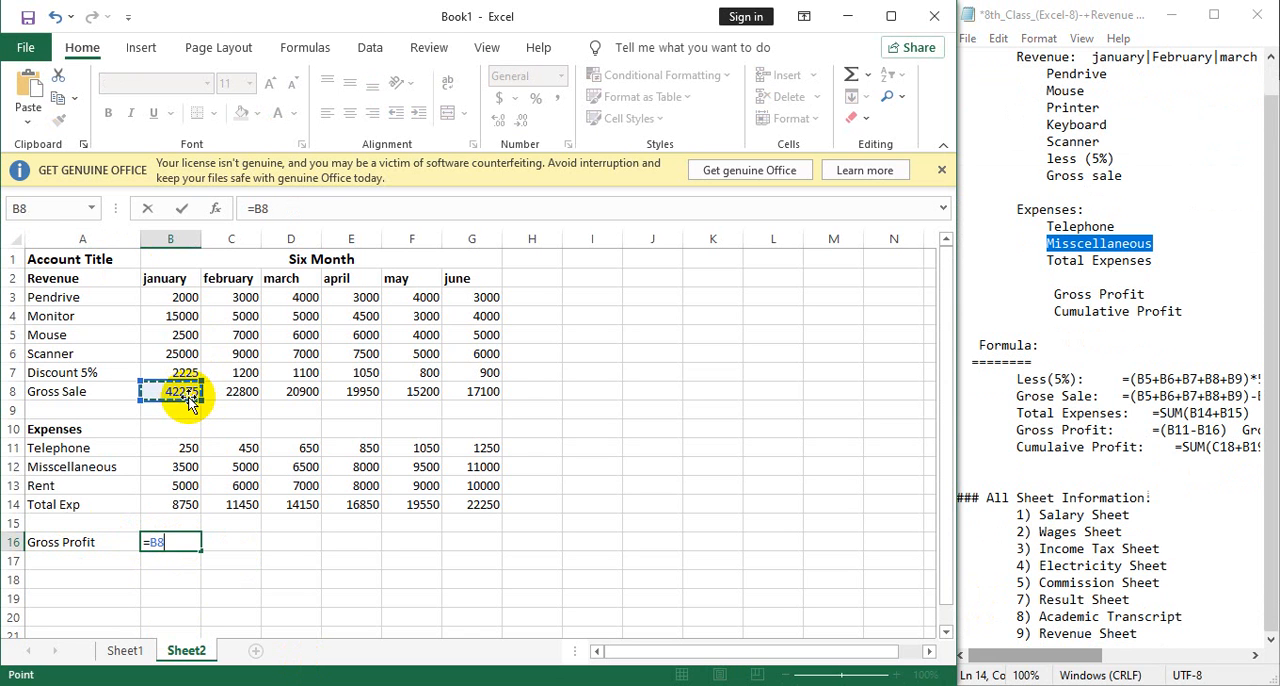
text(-)
click(172, 506)
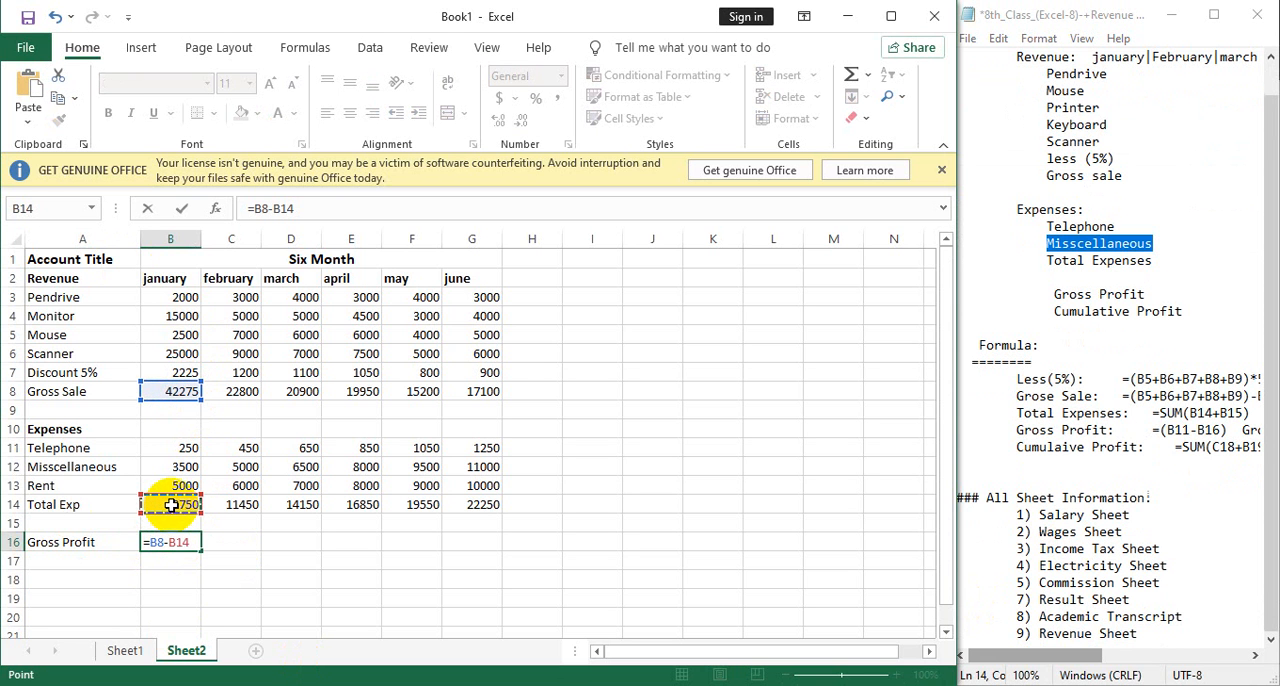
key(Return)
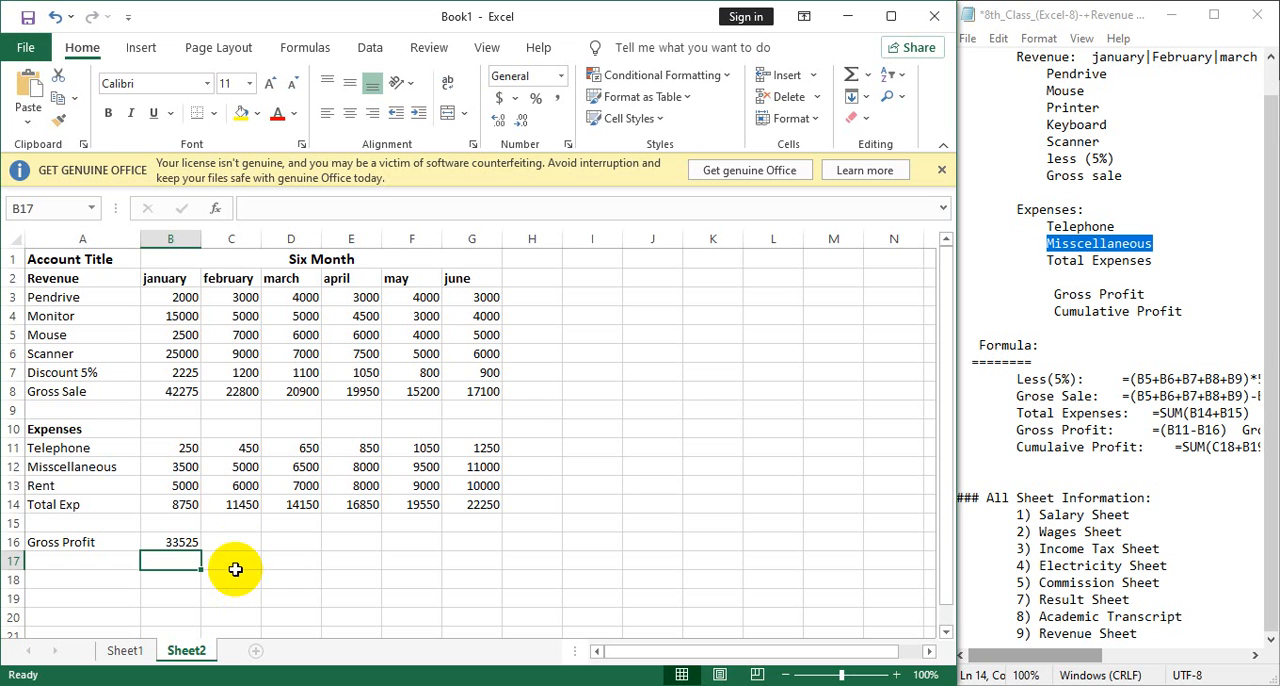
click(182, 547)
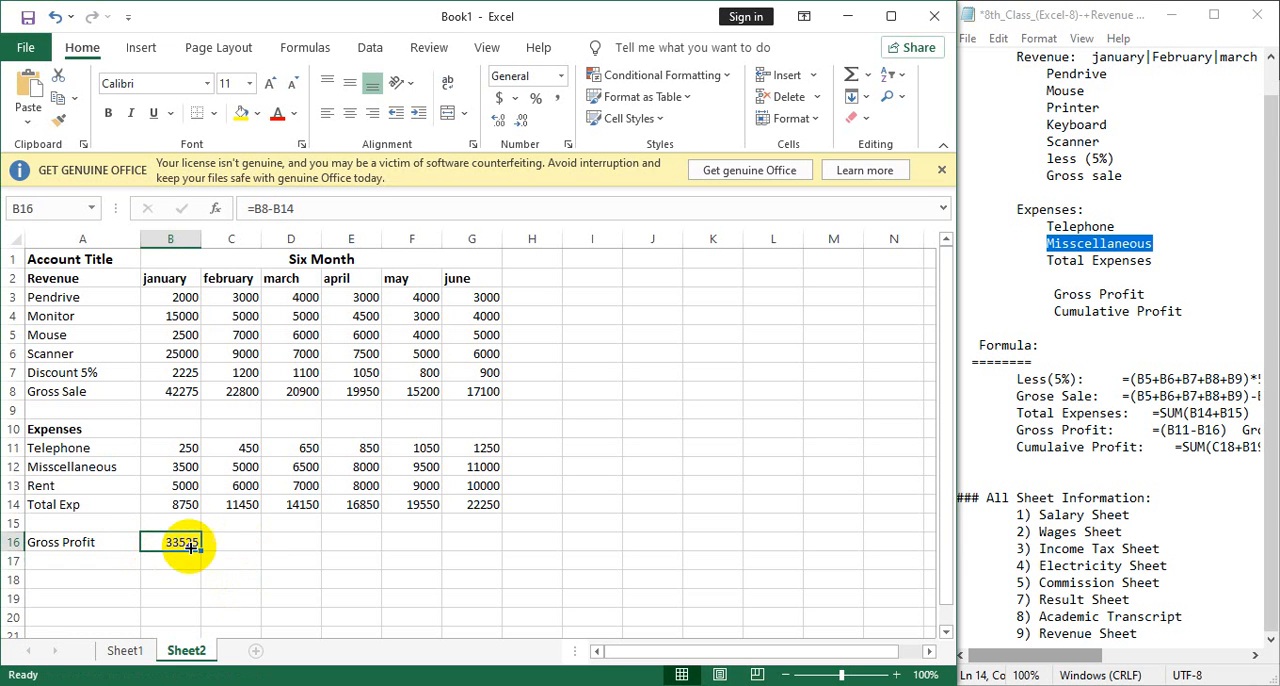
drag(203, 552, 491, 548)
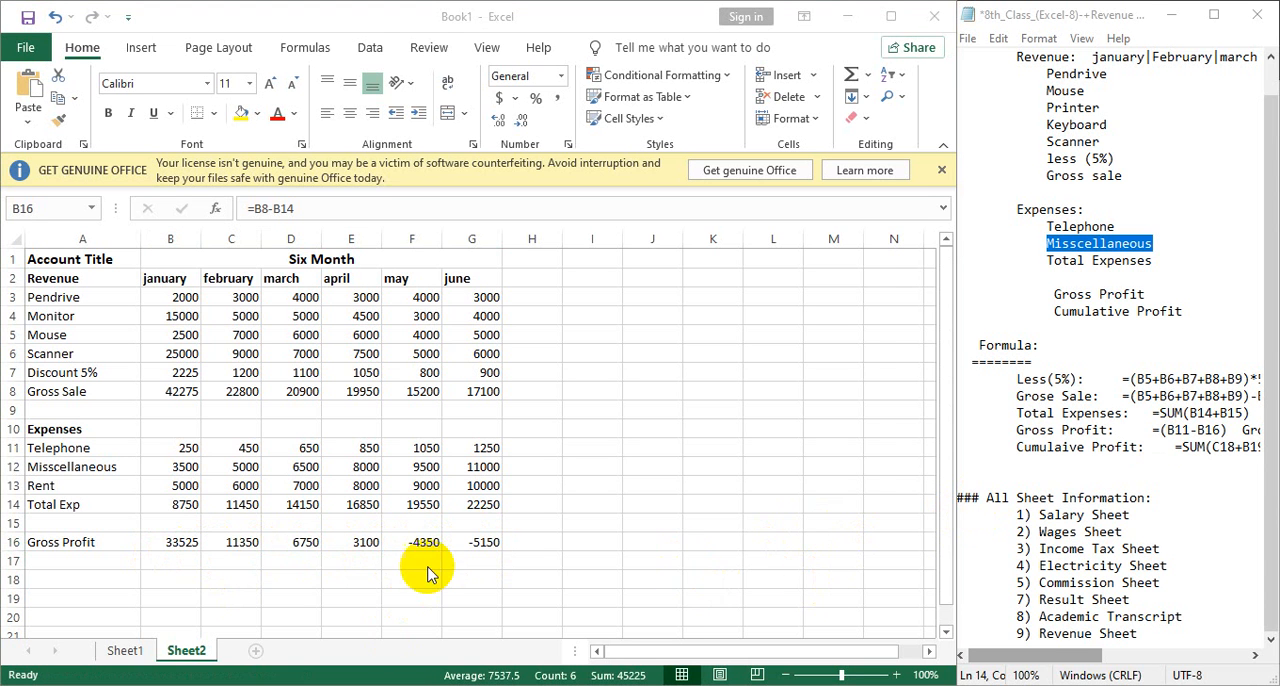
click(424, 391)
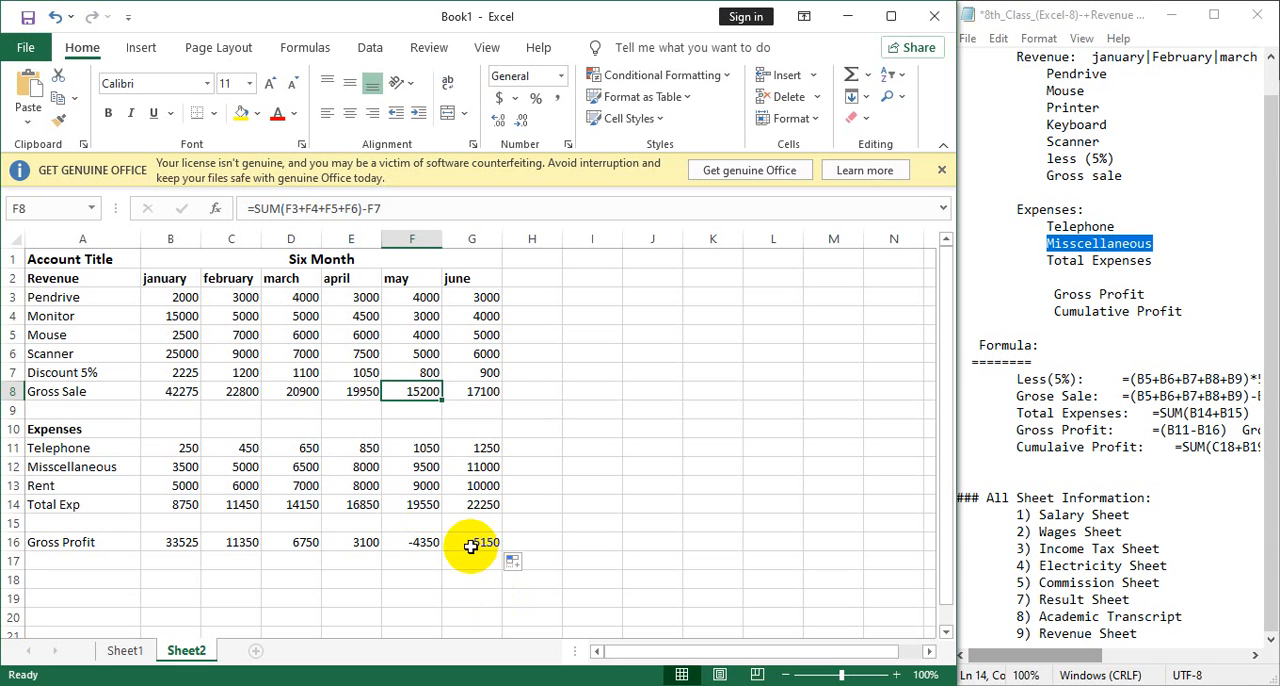
Copy the word "Cumulaive" from the Notepad formula list into A17, below the Gross Profit label.
click(73, 557)
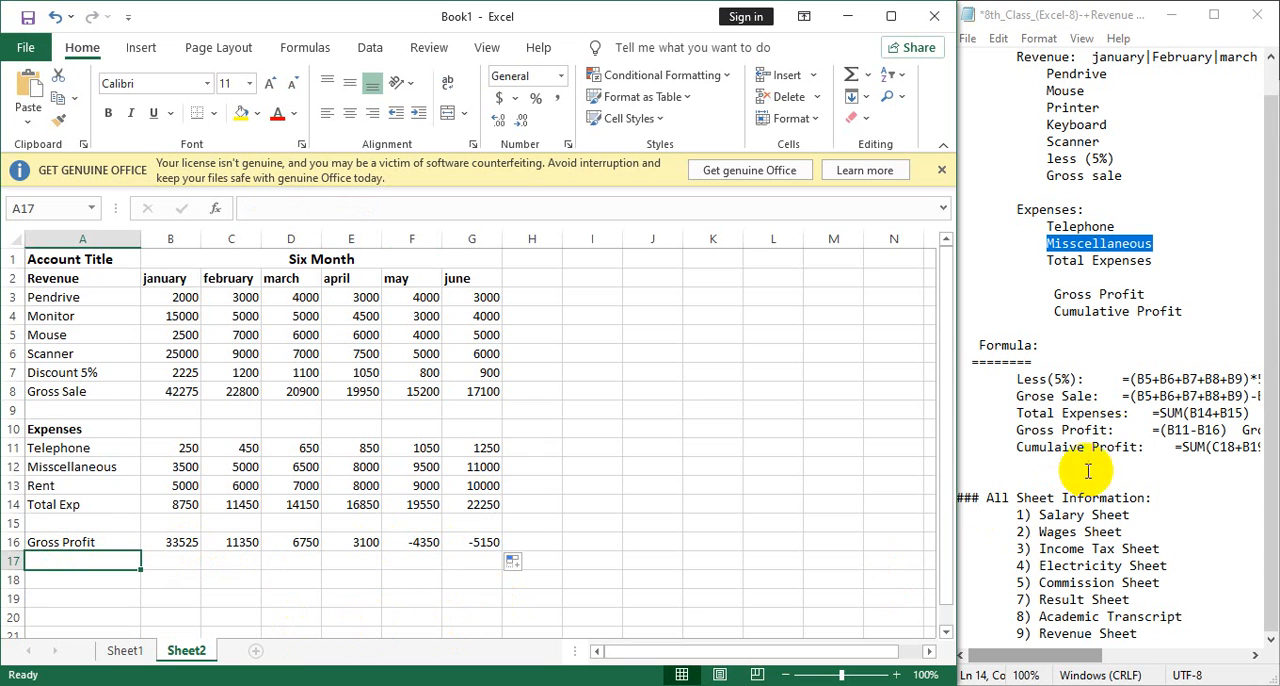
double_click(1054, 449)
key(ctrl+c)
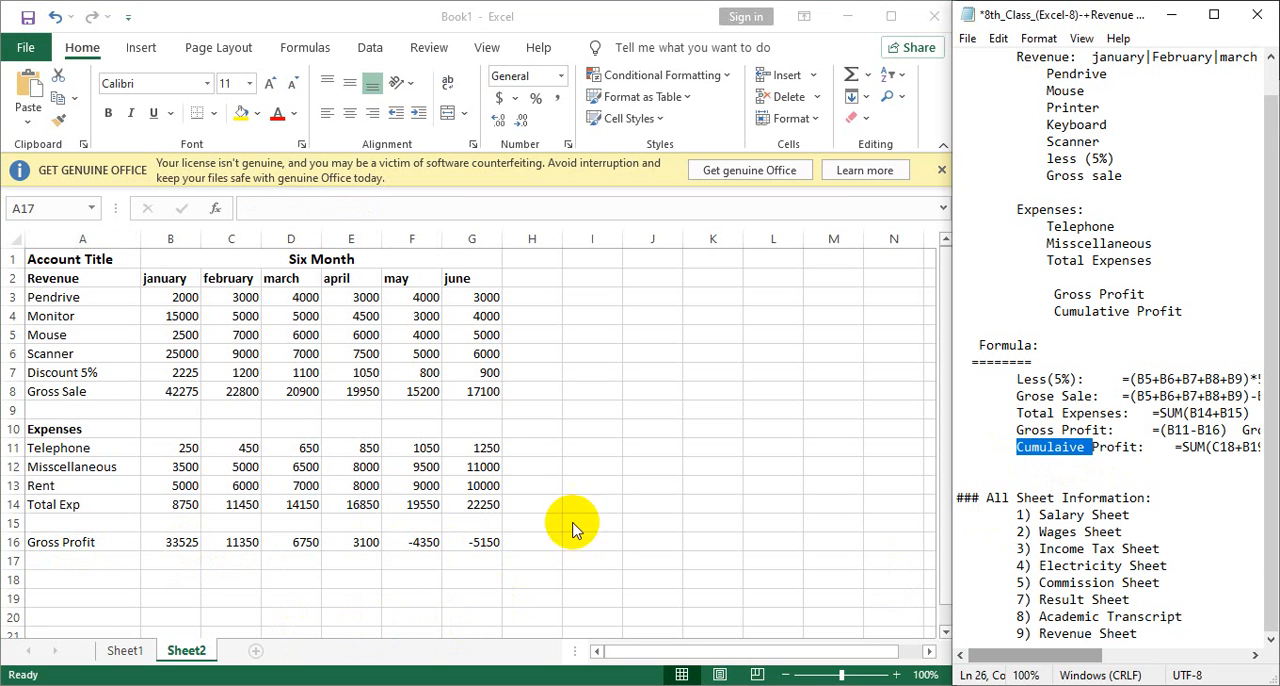
click(93, 555)
key(ctrl+v)
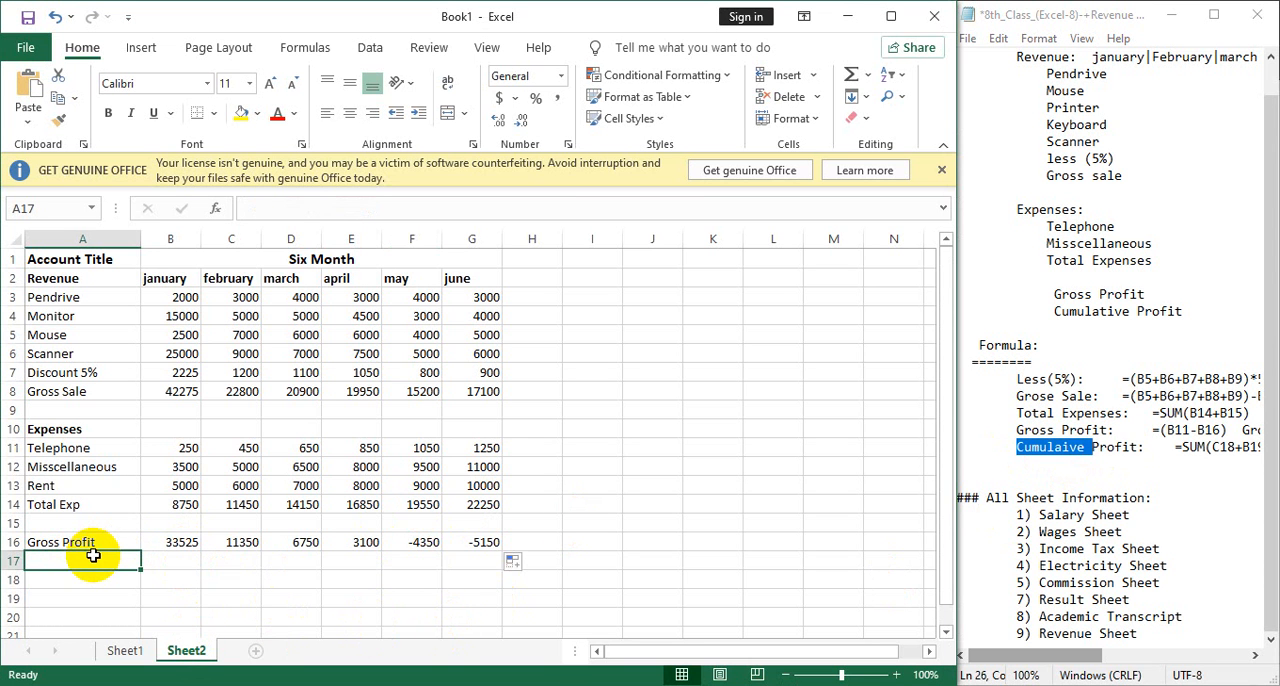
key(ctrl+v)
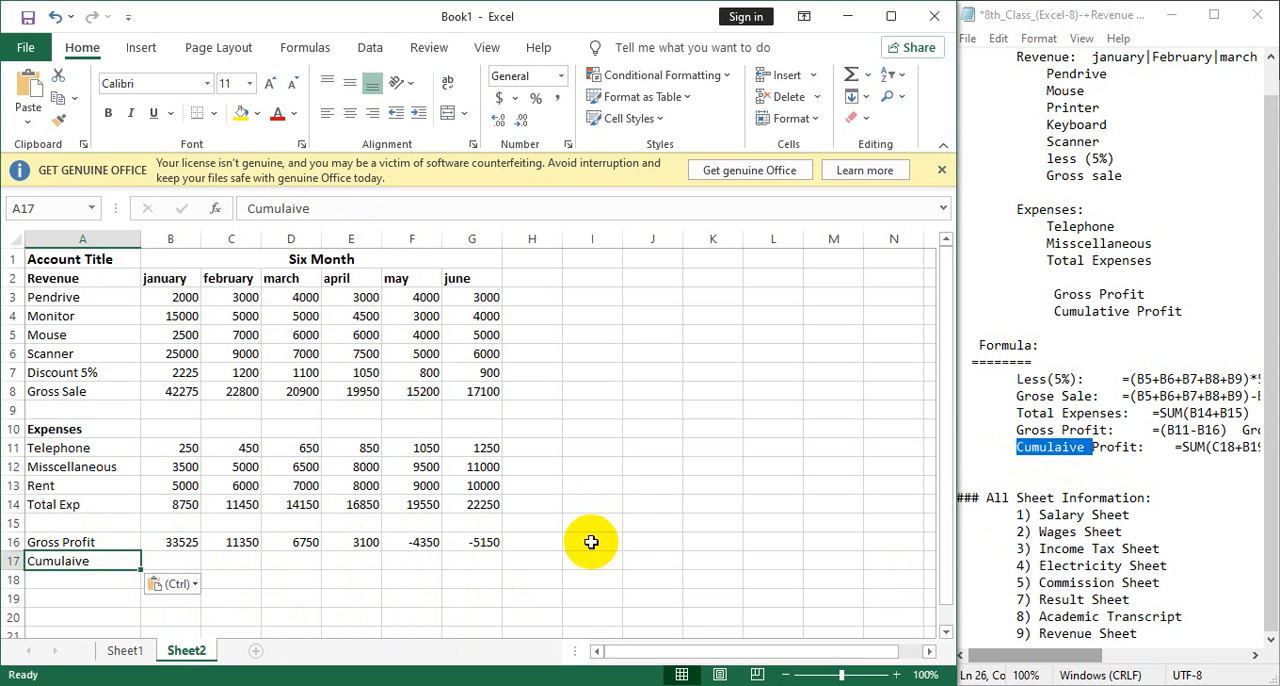
Set january's cumulative profit in B17 to the gross profit above it with =B16.
click(176, 562)
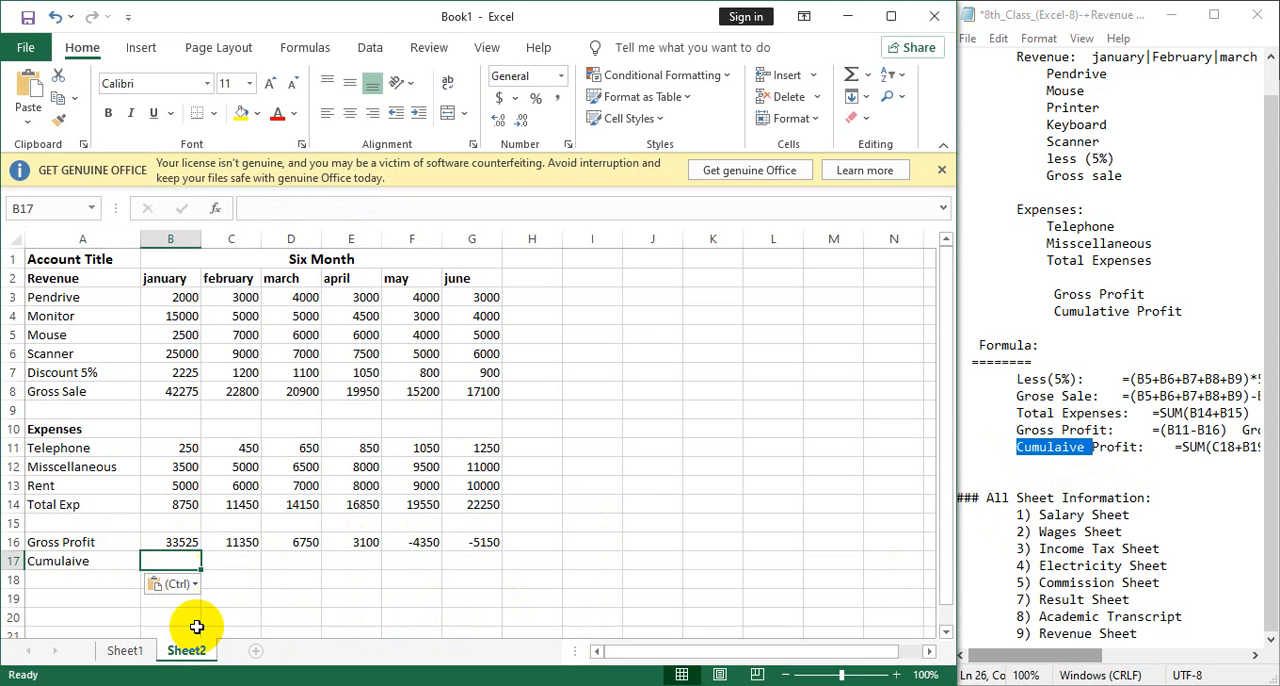
text(=)
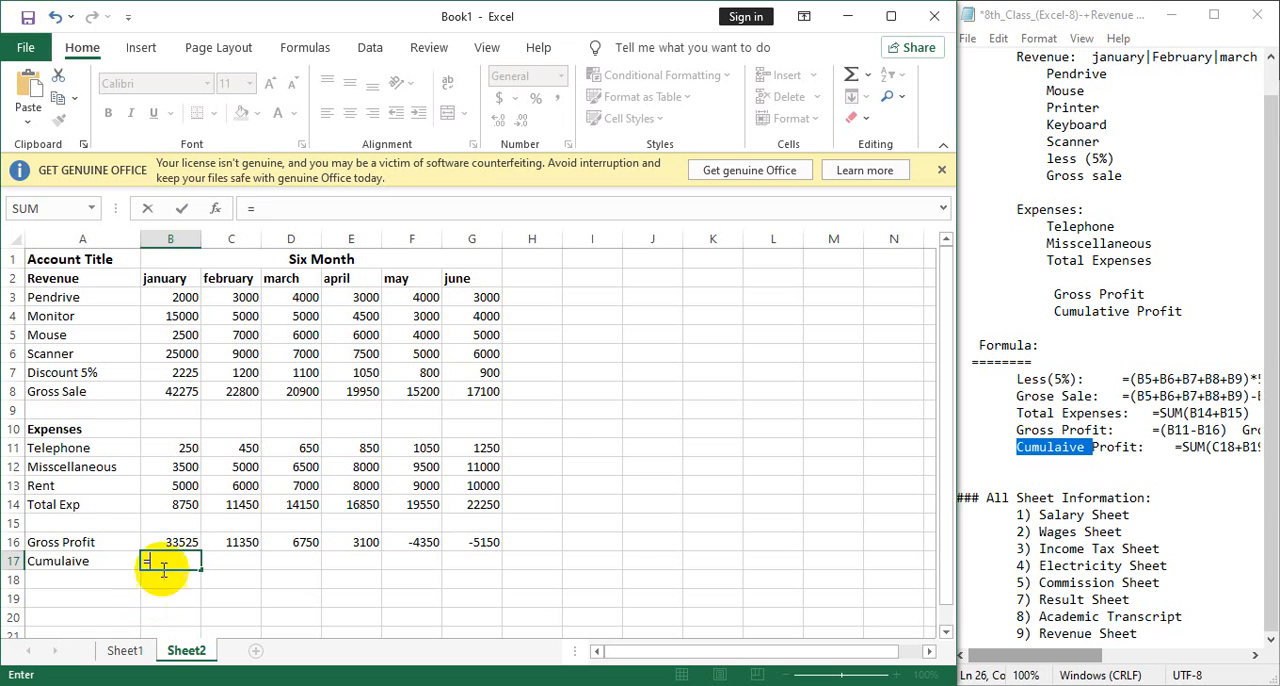
click(172, 540)
key(Return)
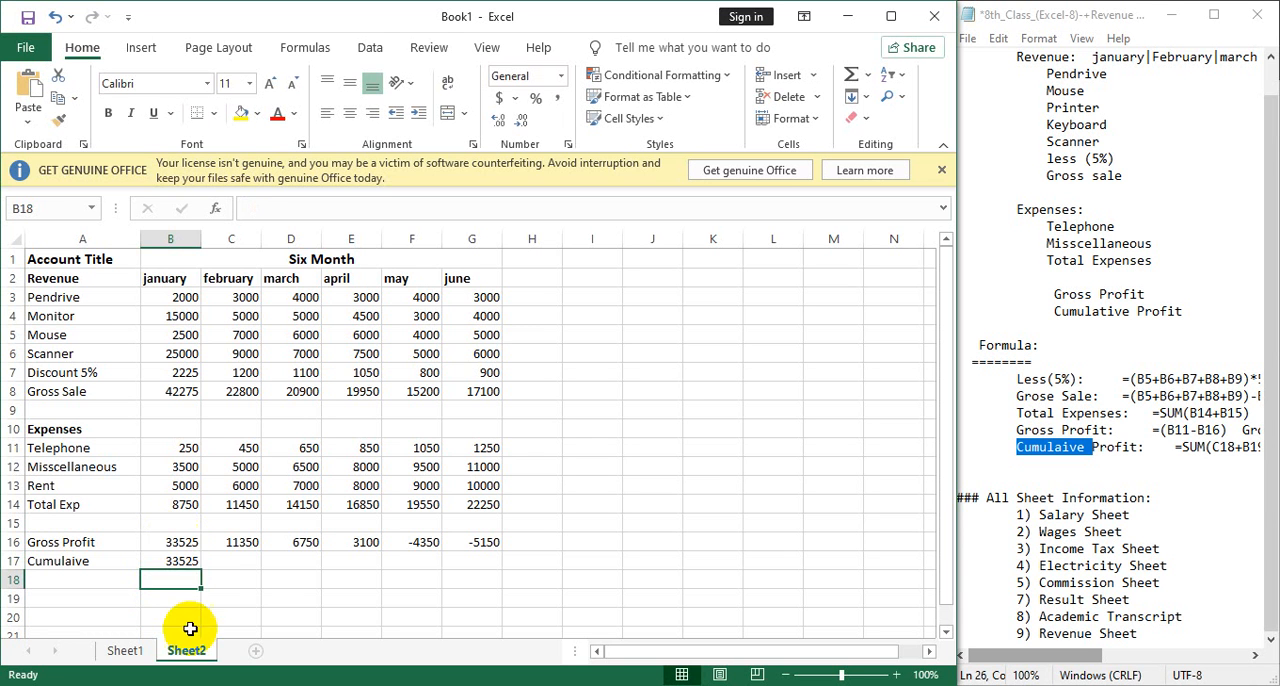
click(180, 564)
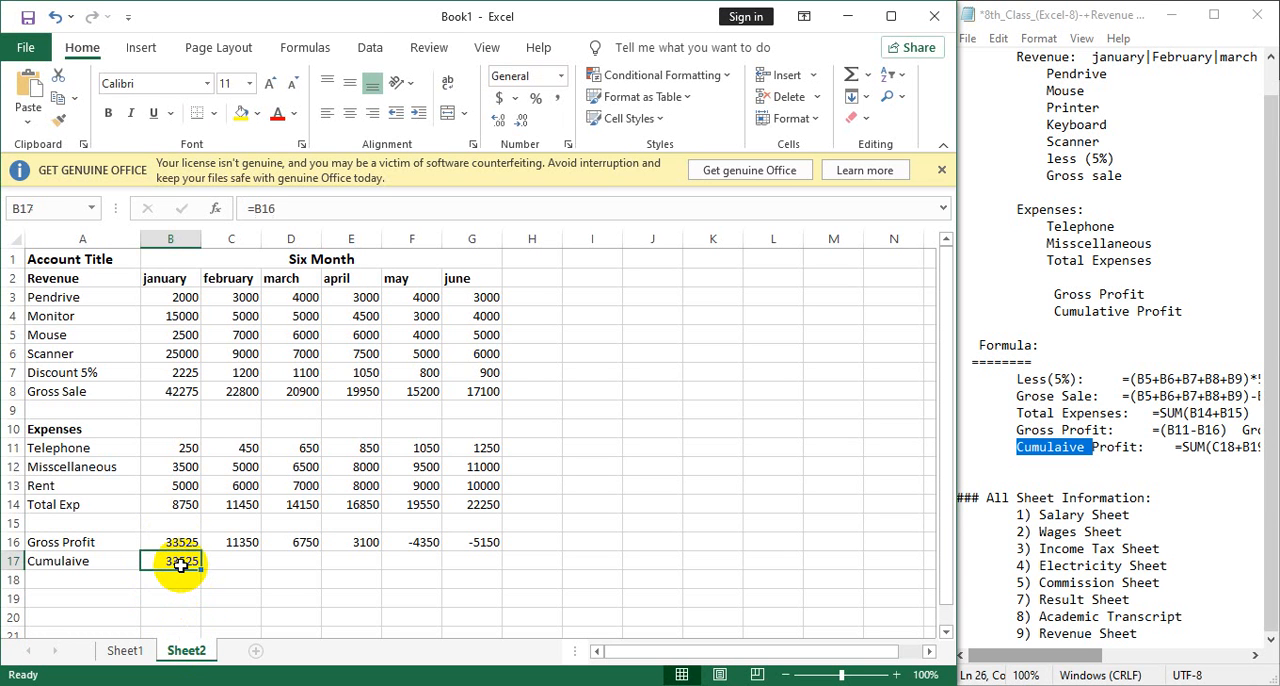
Calculate february's cumulative profit in C17 with =C16+B17 and copy the formula across through june in G17.
click(237, 563)
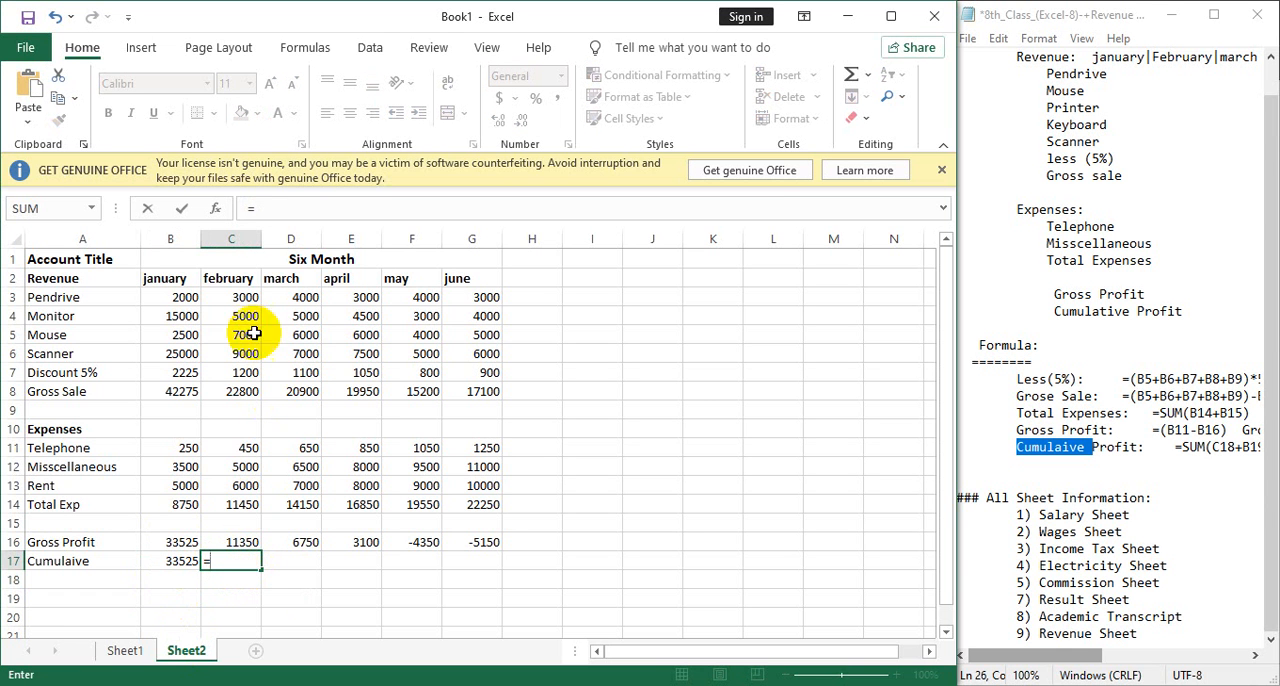
click(244, 541)
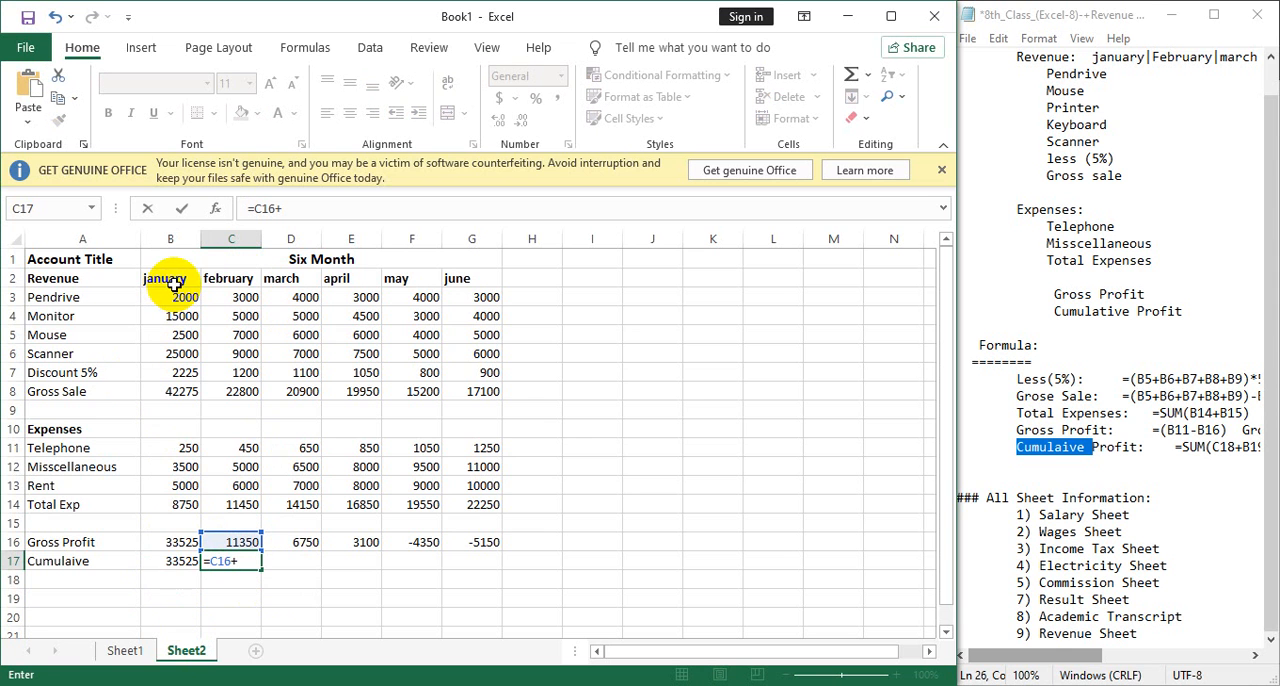
click(178, 561)
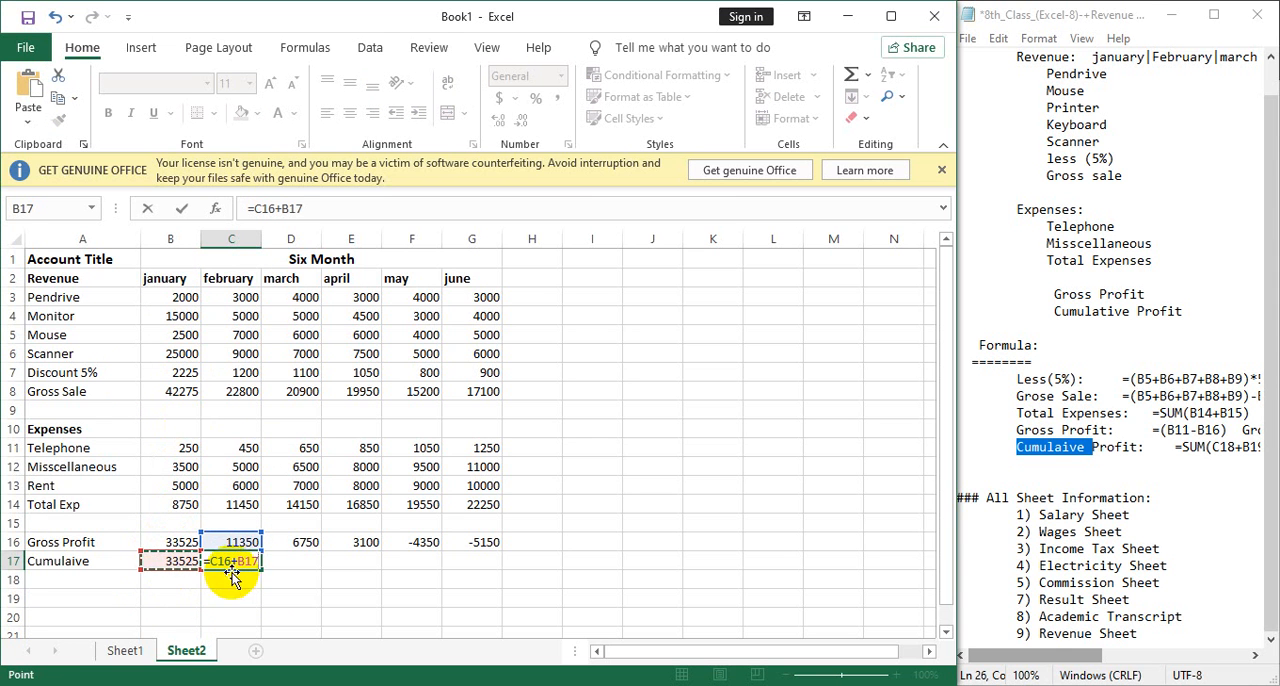
key(Return)
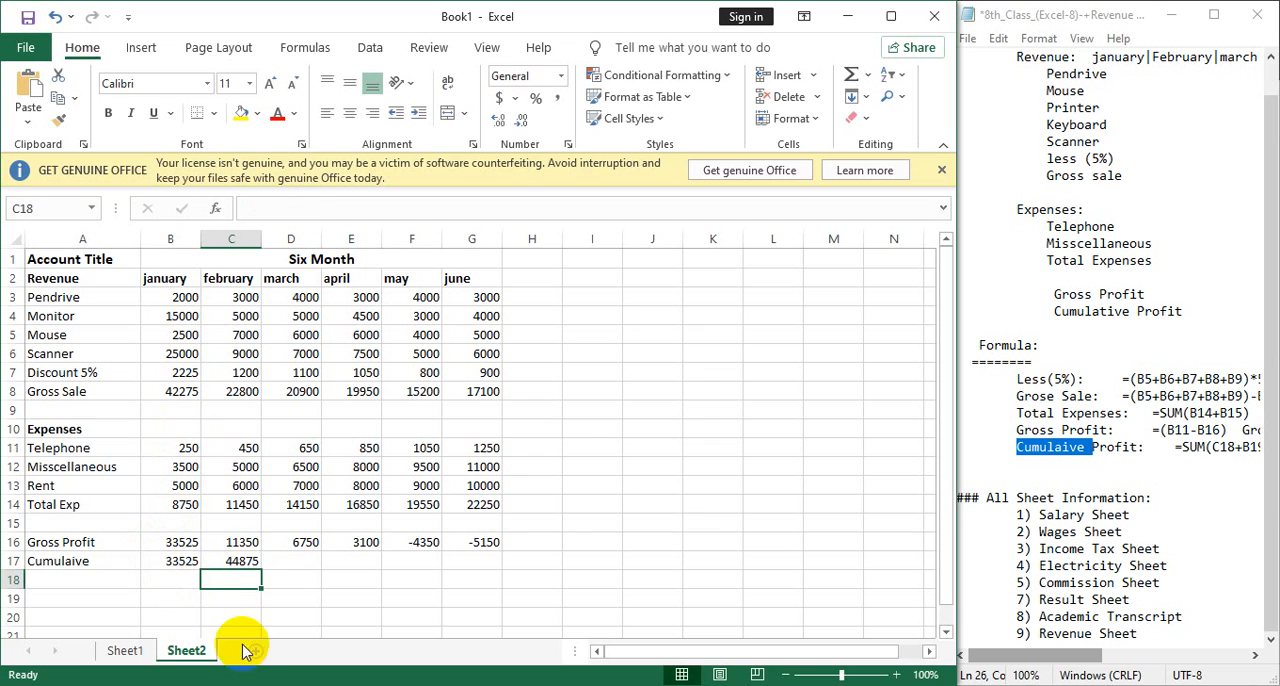
click(251, 562)
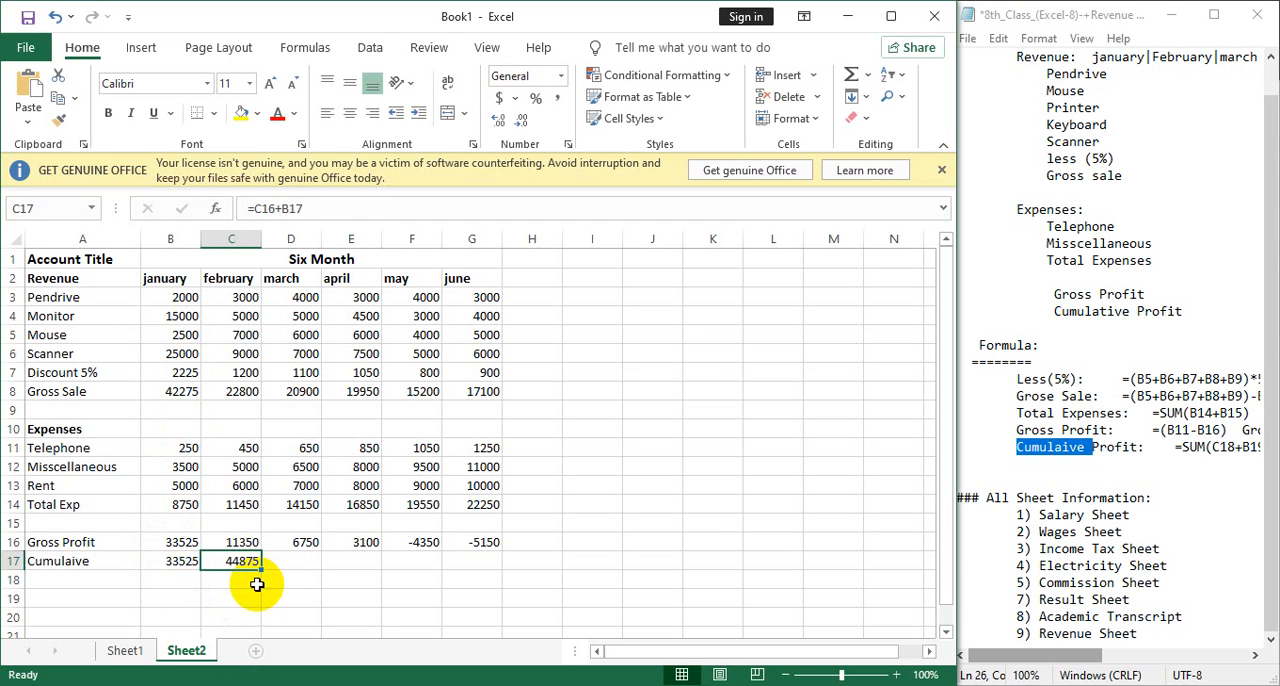
drag(259, 570, 489, 565)
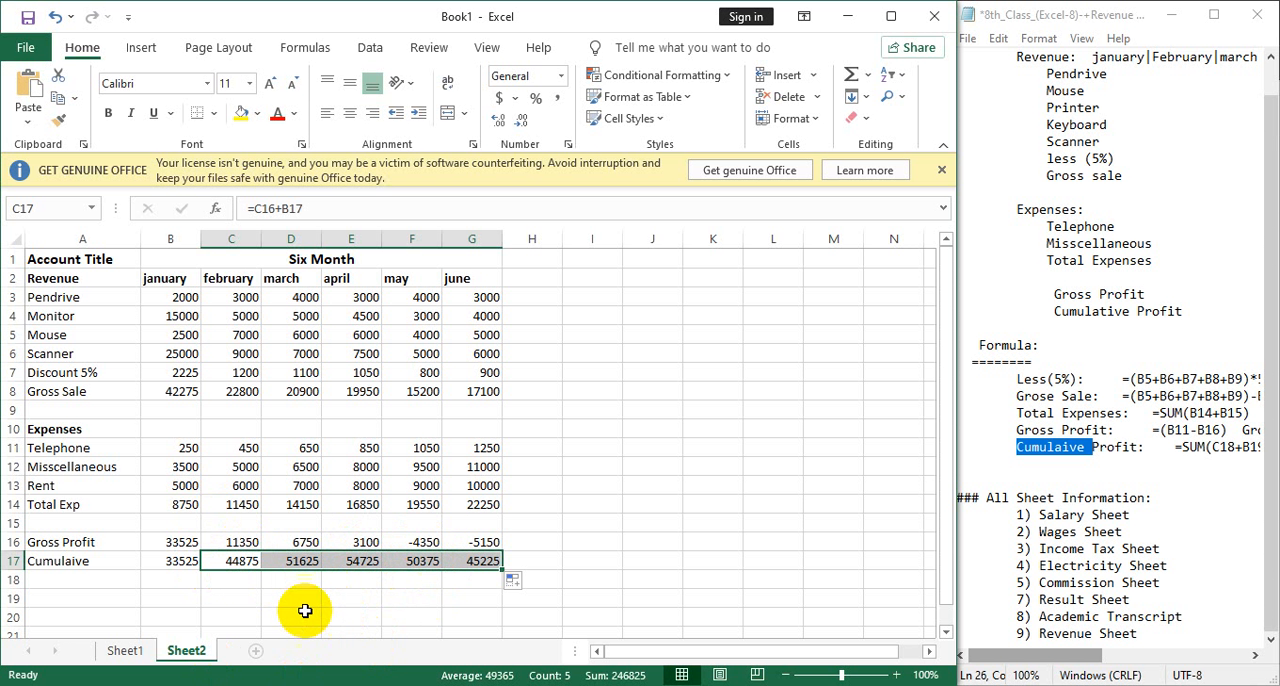
Clear the february to june cumulative profit formulas in C17:G17.
click(238, 566)
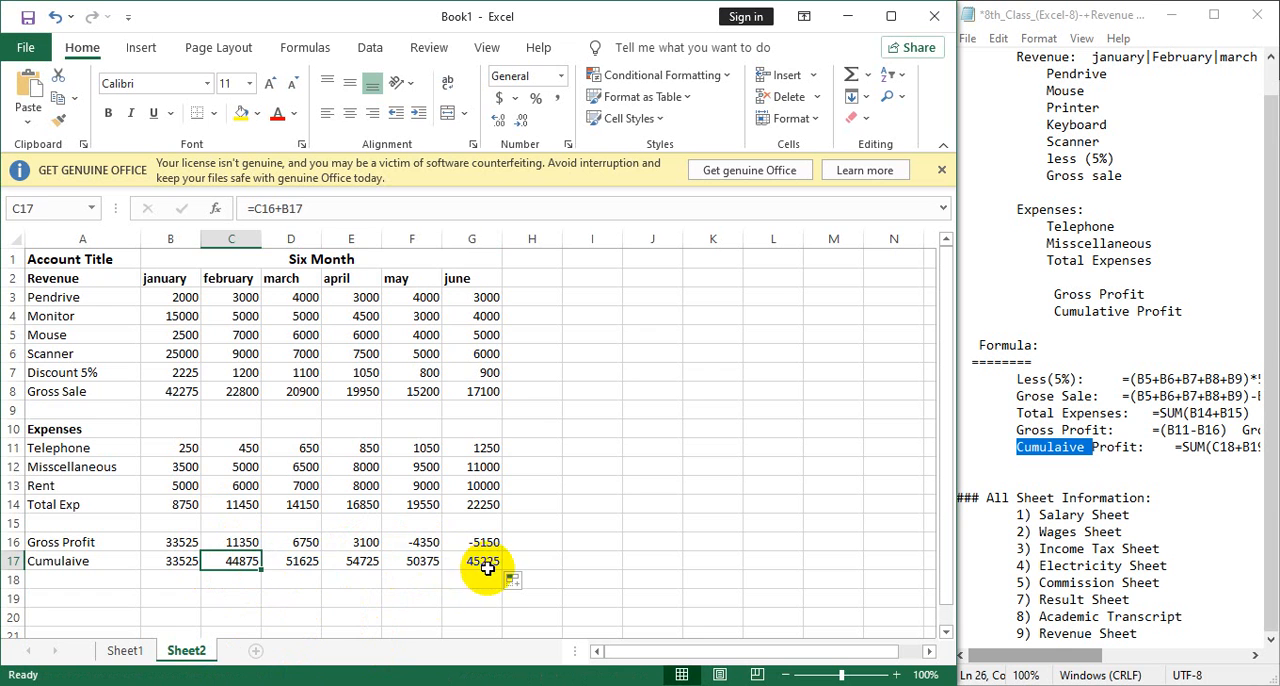
drag(480, 563, 283, 570)
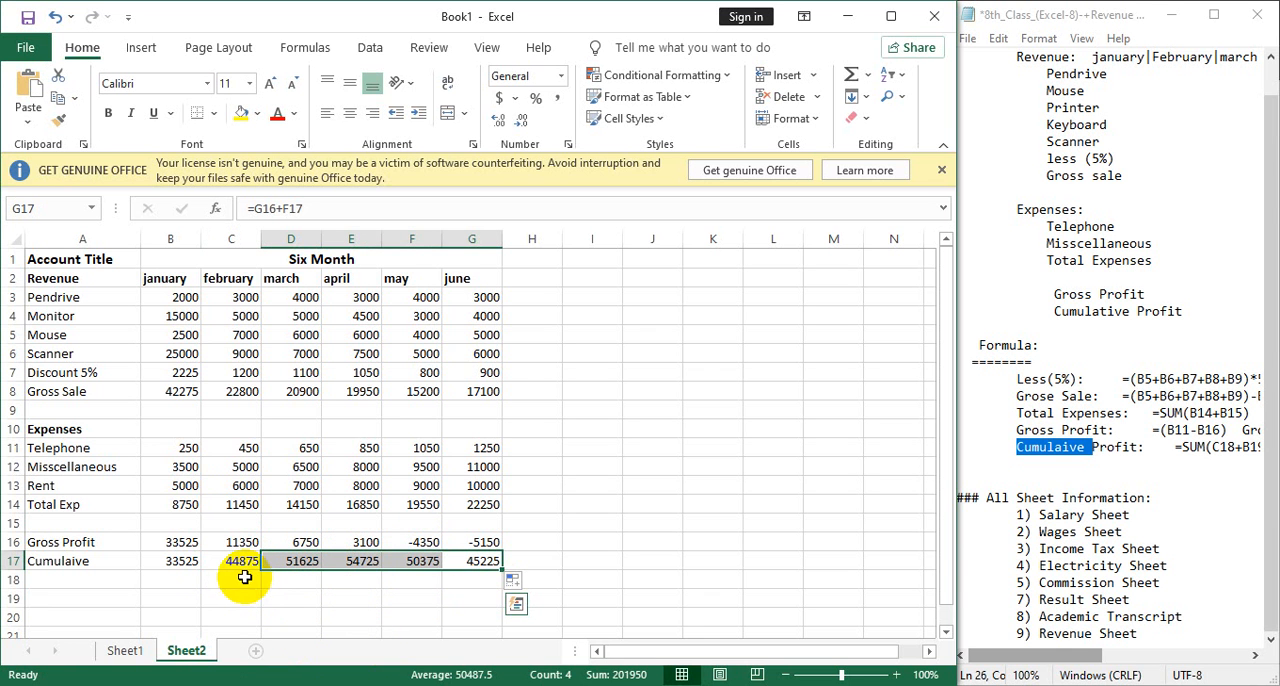
key(Delete)
Re-enter february's cumulative profit formula =C16+B17 in the emptied C17 and fill it across row 17 through G17.
click(238, 563)
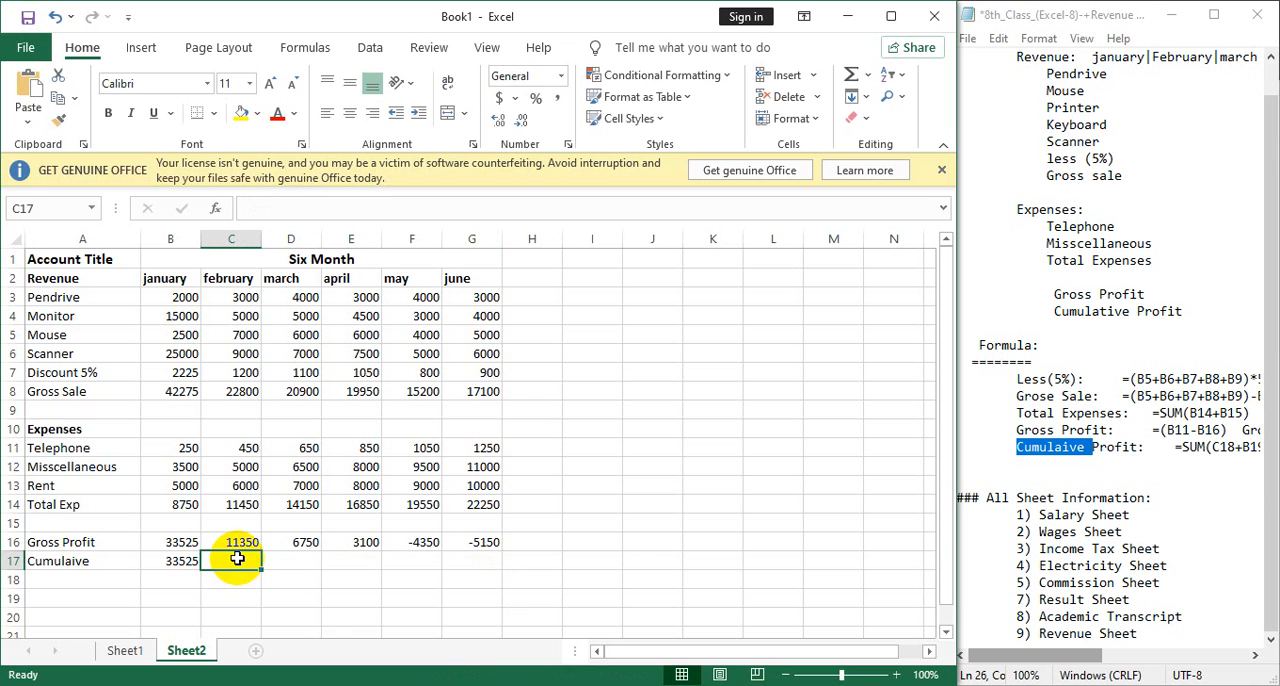
text(=)
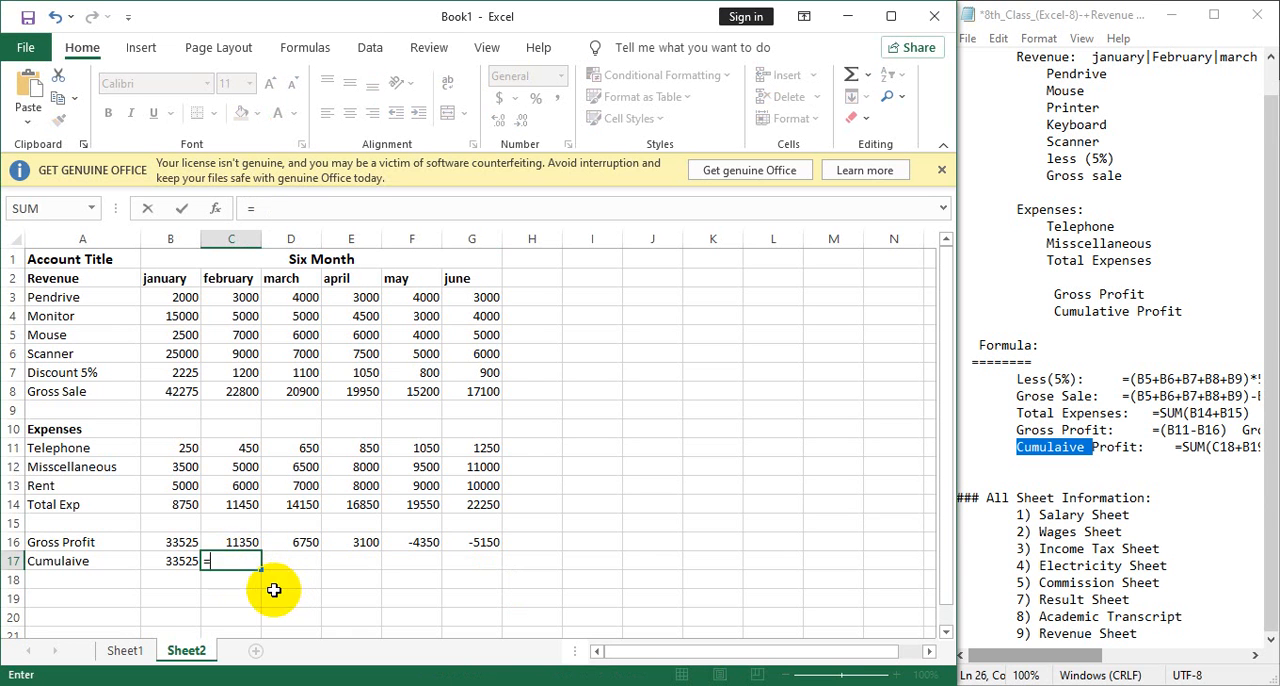
click(243, 542)
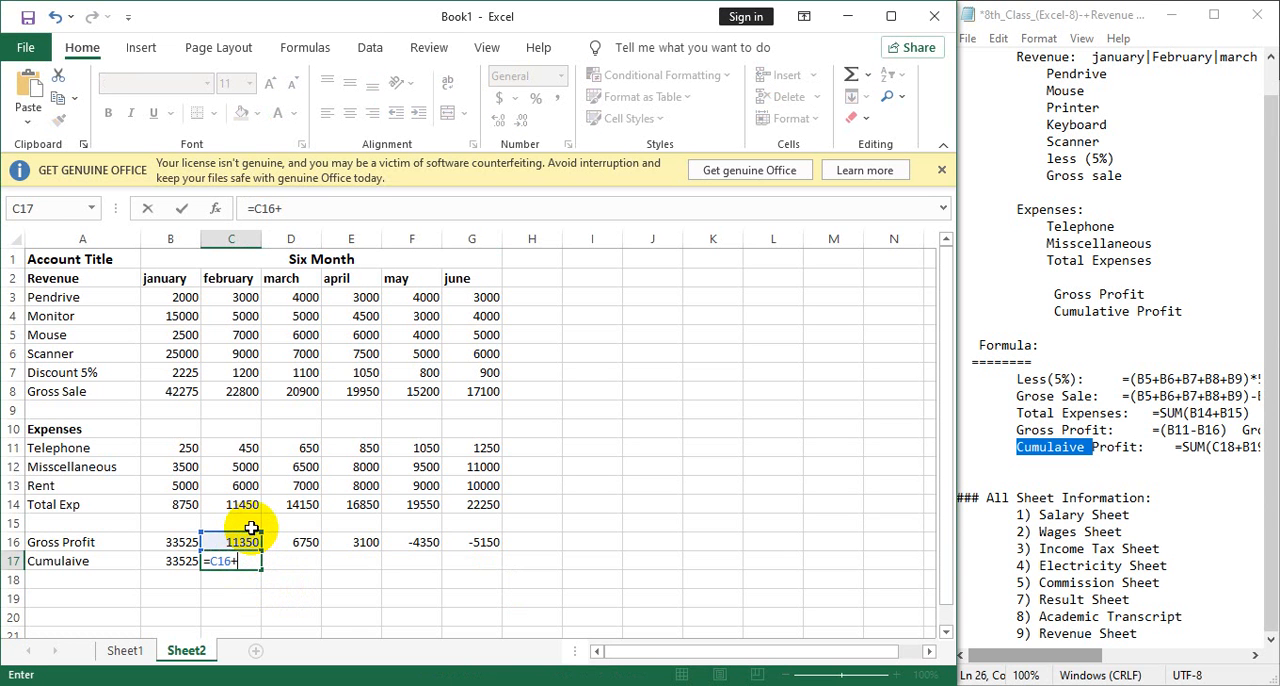
text(+)
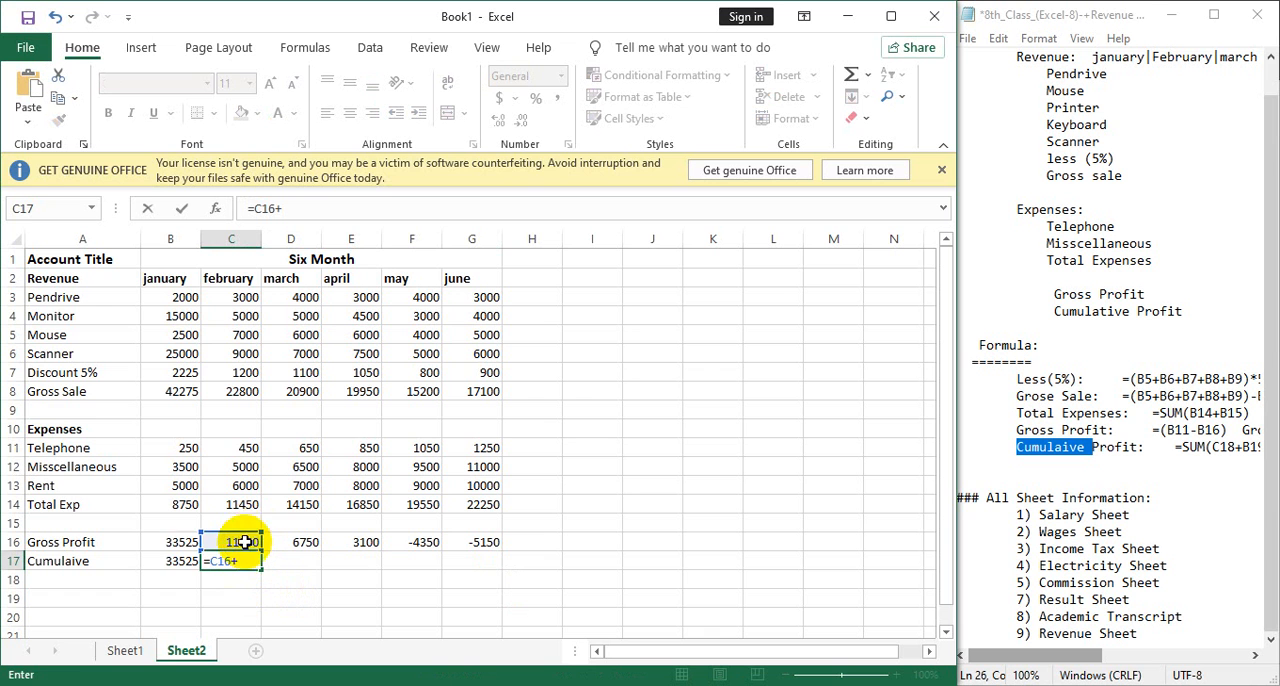
click(179, 564)
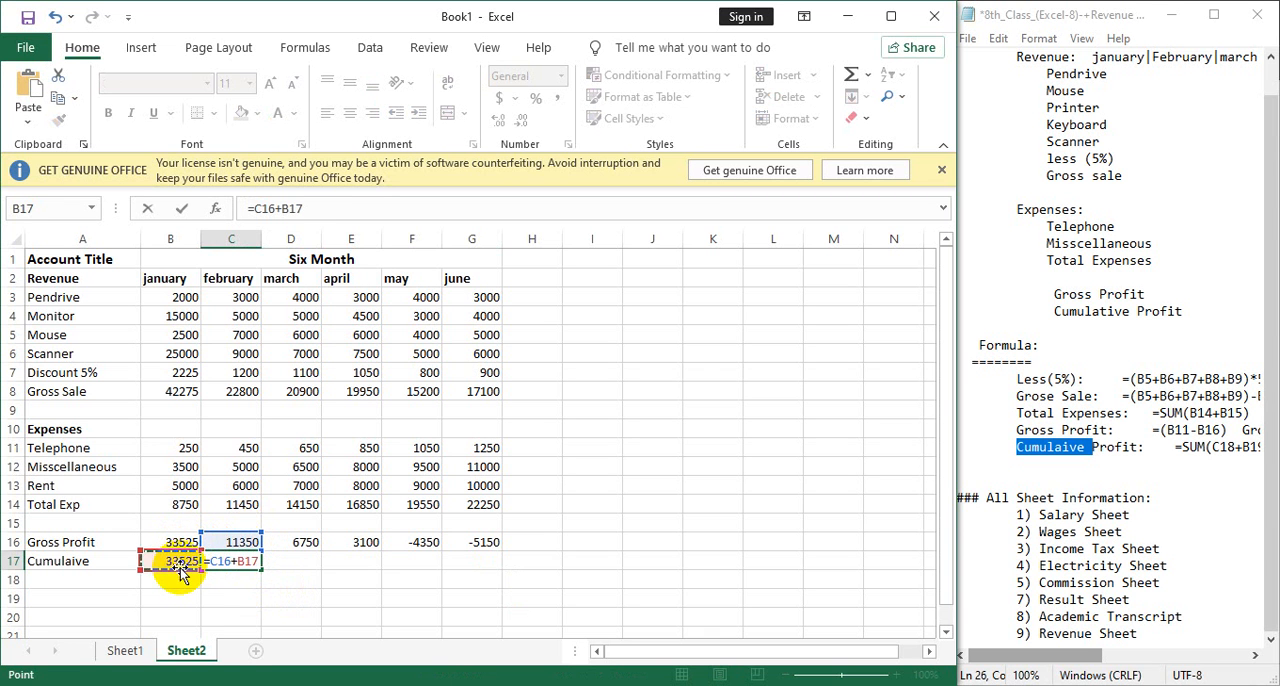
key(Return)
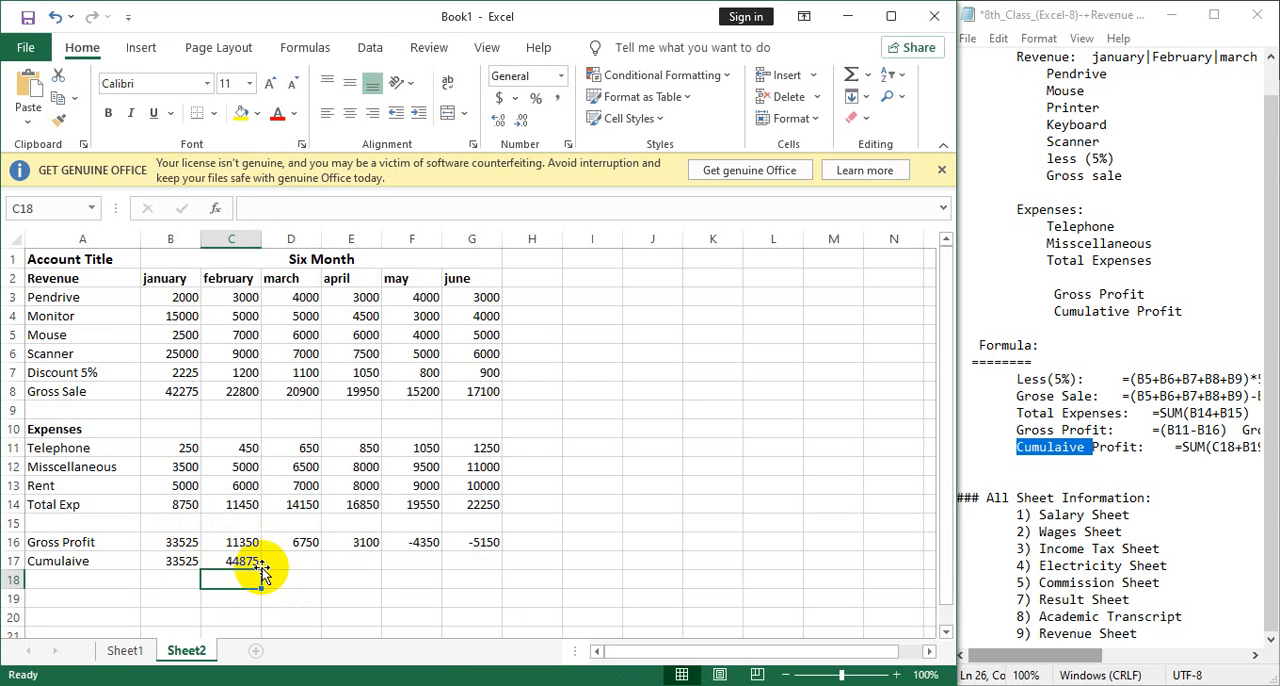
click(245, 560)
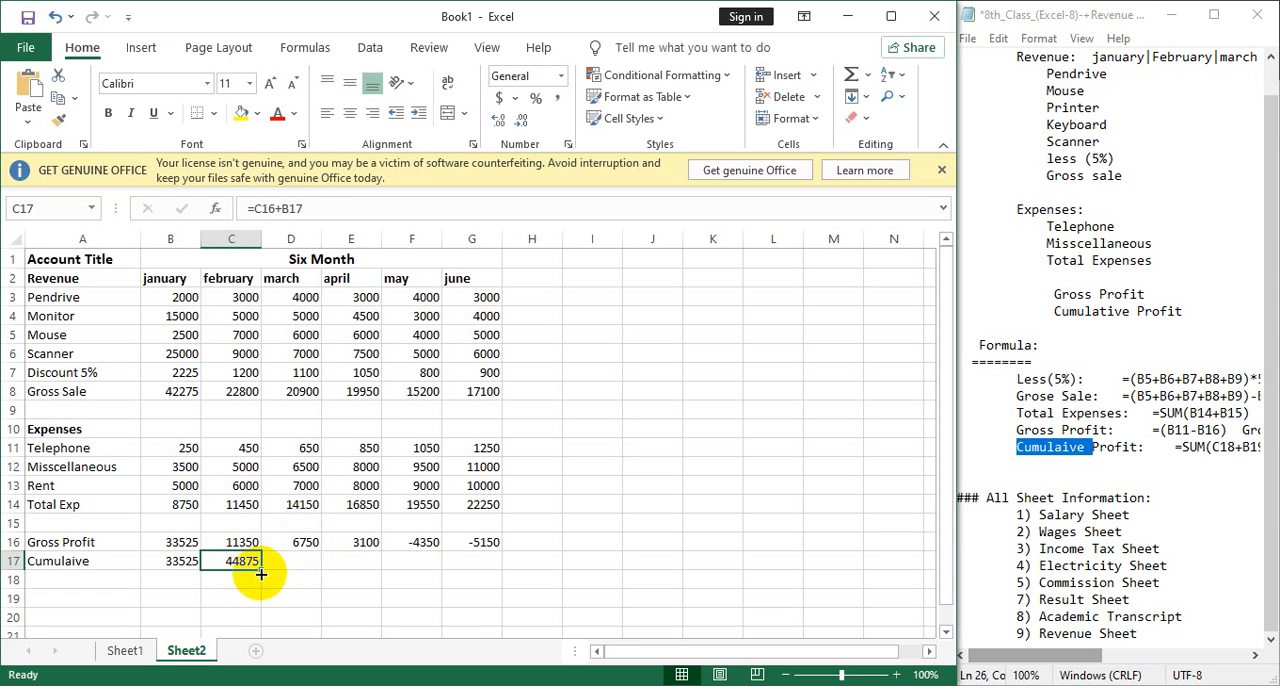
drag(261, 569, 318, 572)
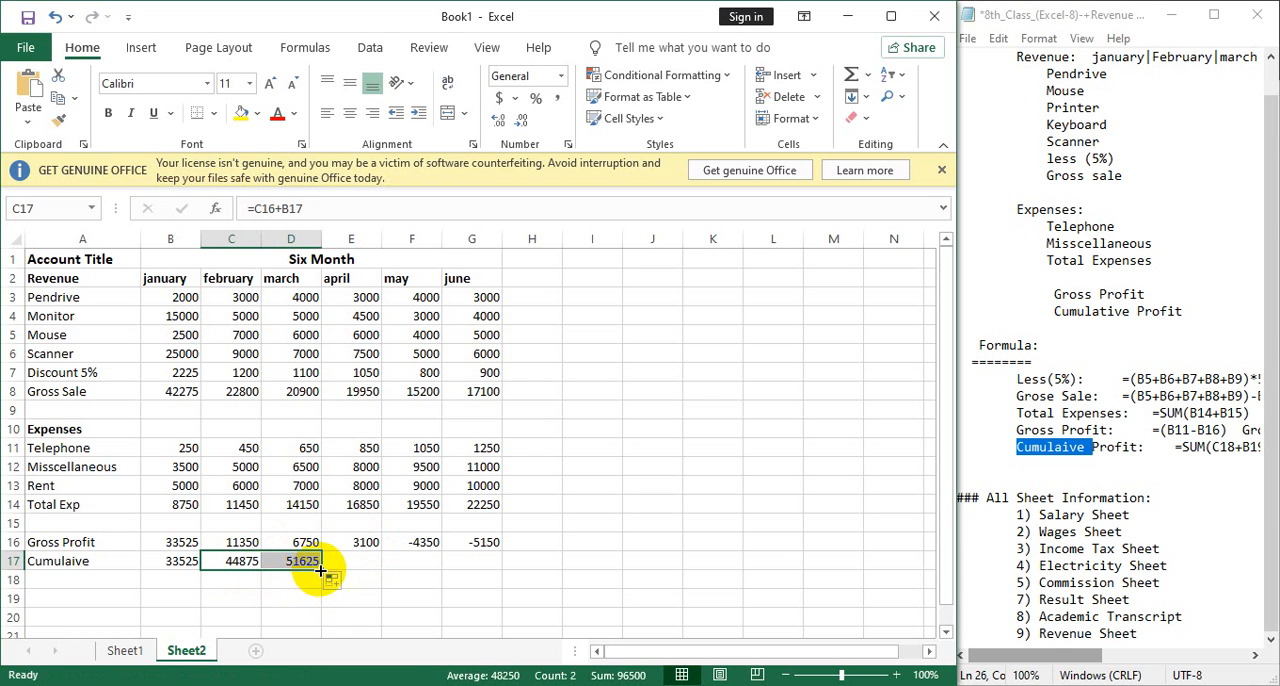
drag(322, 568, 497, 593)
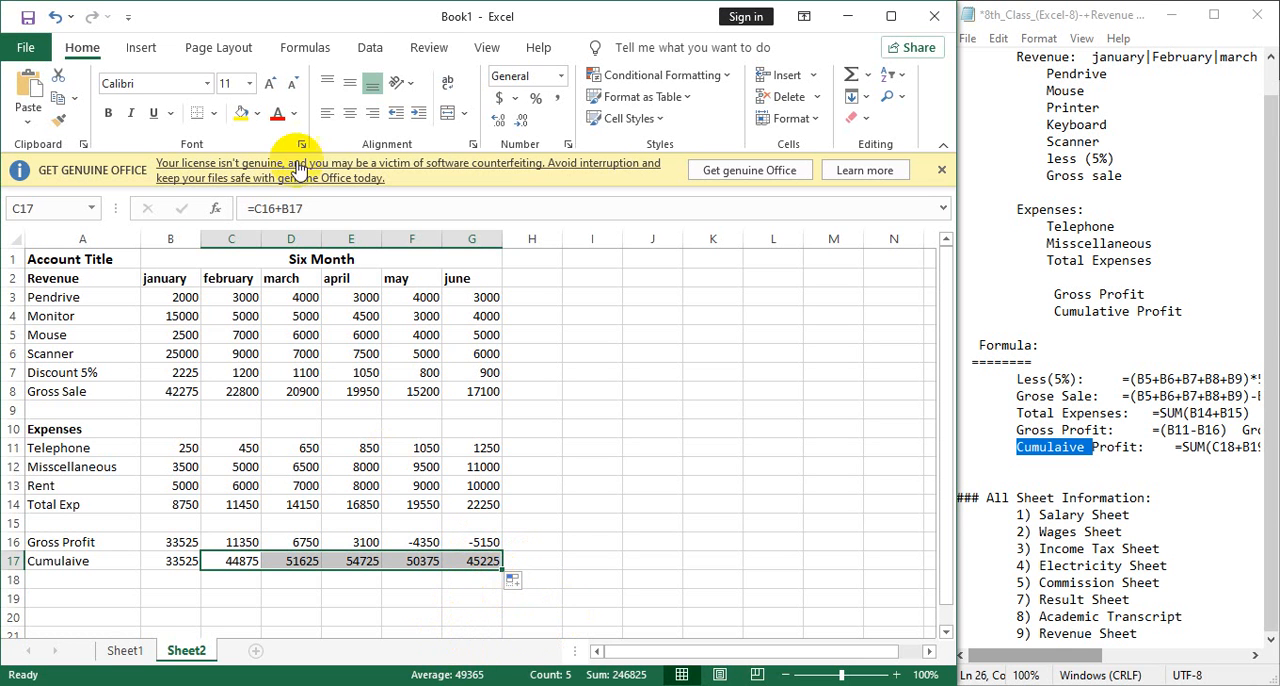
Insert two blank sheet rows above the Account Title and Six Month header row.
click(225, 259)
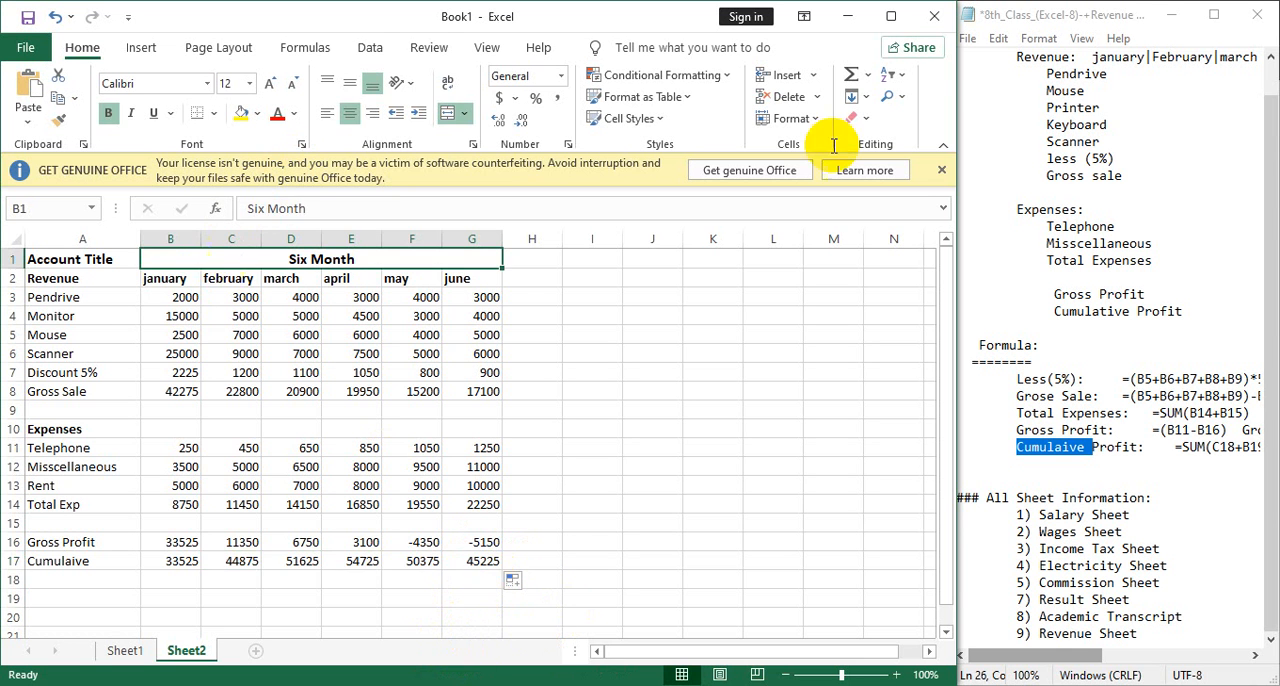
click(906, 20)
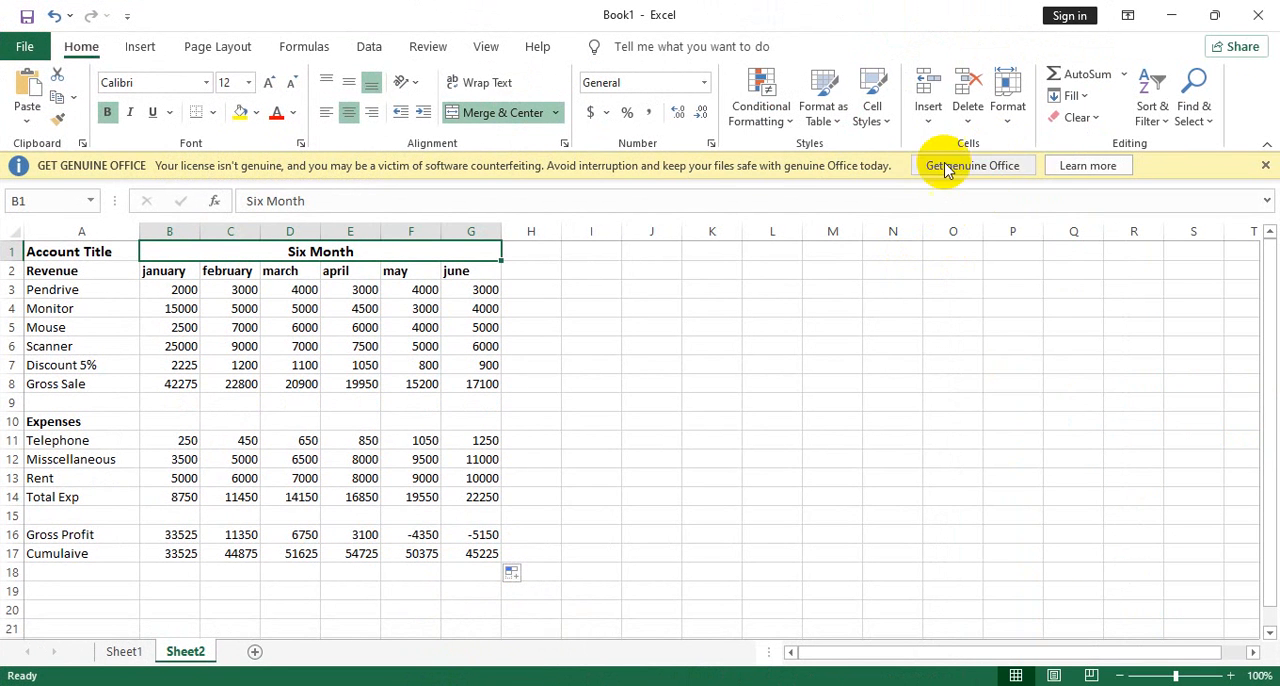
click(928, 113)
click(955, 173)
click(928, 113)
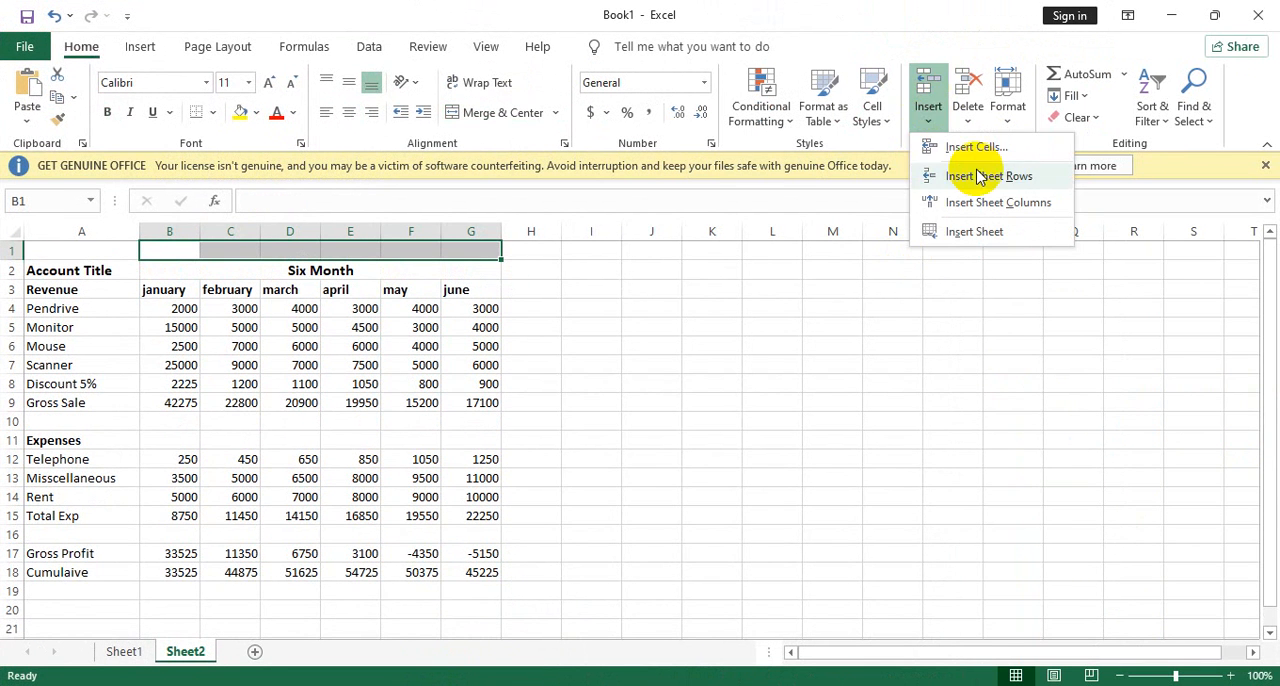
click(968, 172)
Merge the blank cells A1:G2 into one centred cell and align its content to the vertical middle.
click(136, 252)
drag(154, 263, 490, 267)
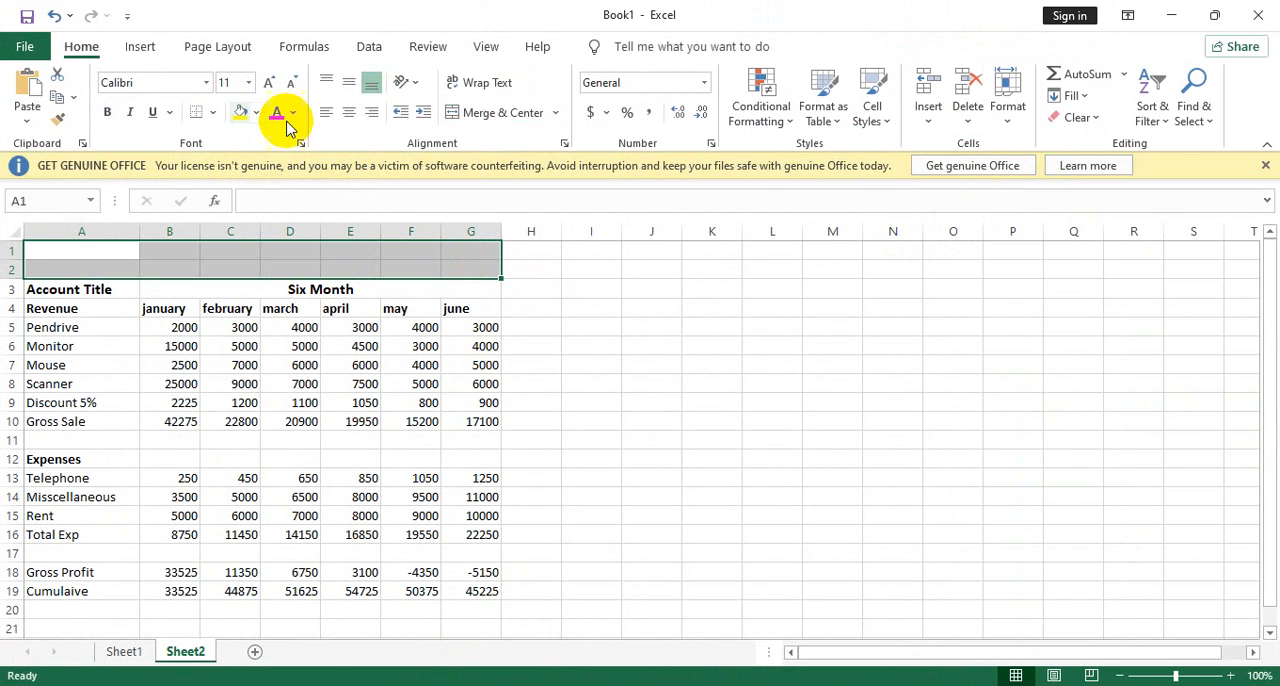
click(500, 113)
click(501, 113)
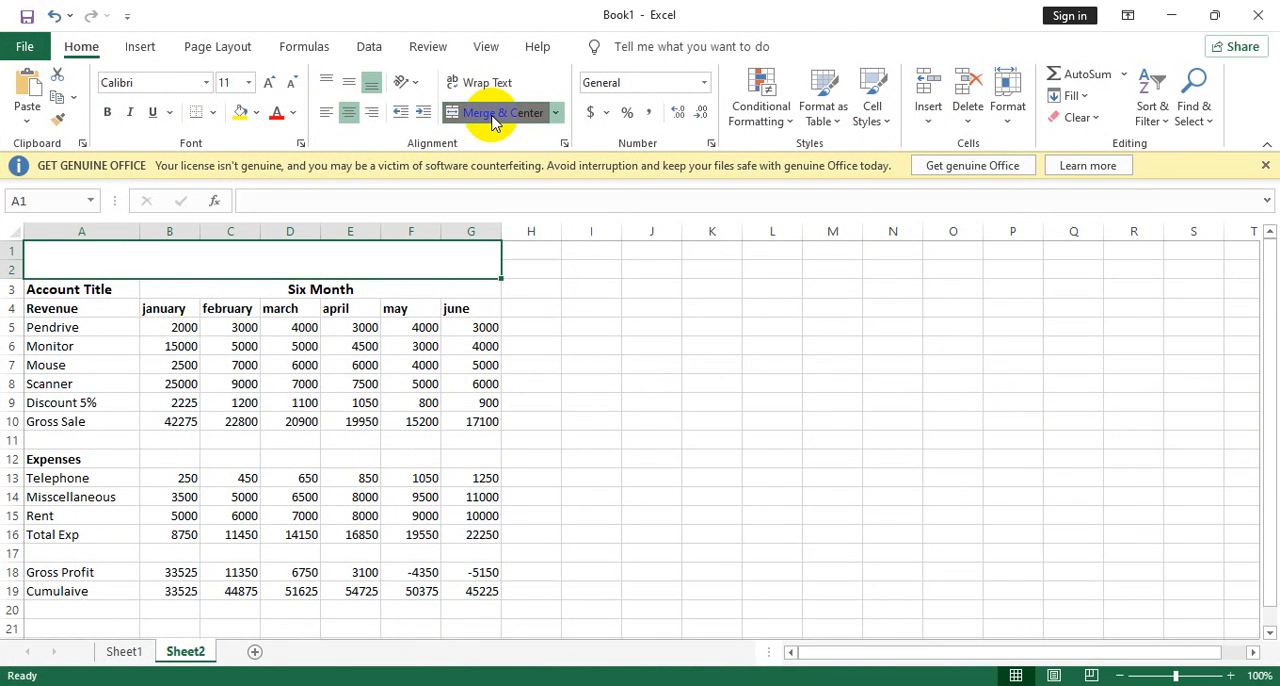
click(349, 83)
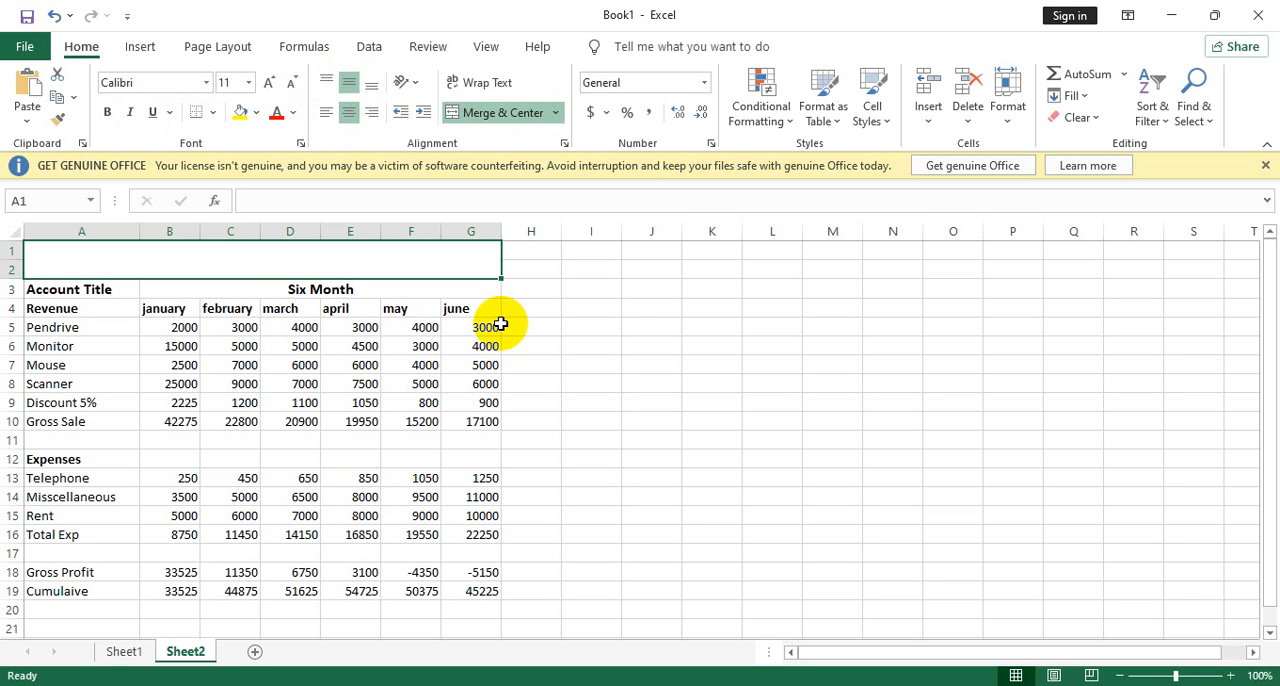
Enter the title Revenue Sheet 2021 in the merged cell above the table.
text(Reve)
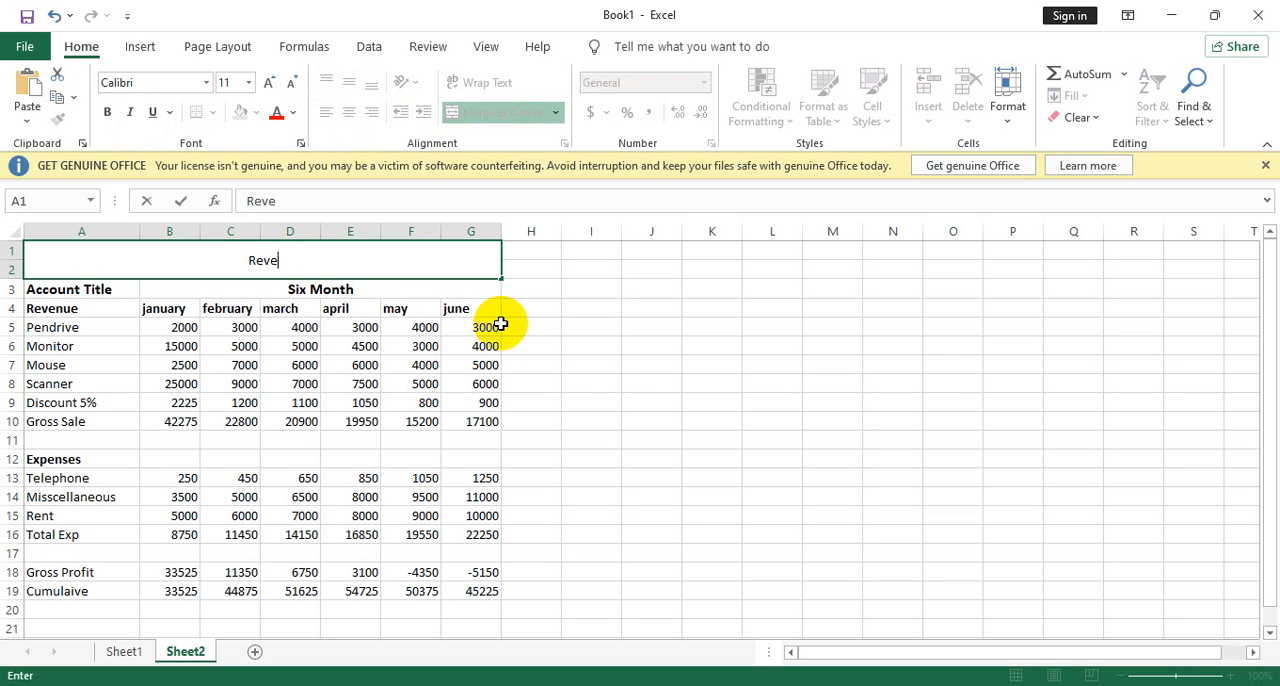
text(nue SHeet)
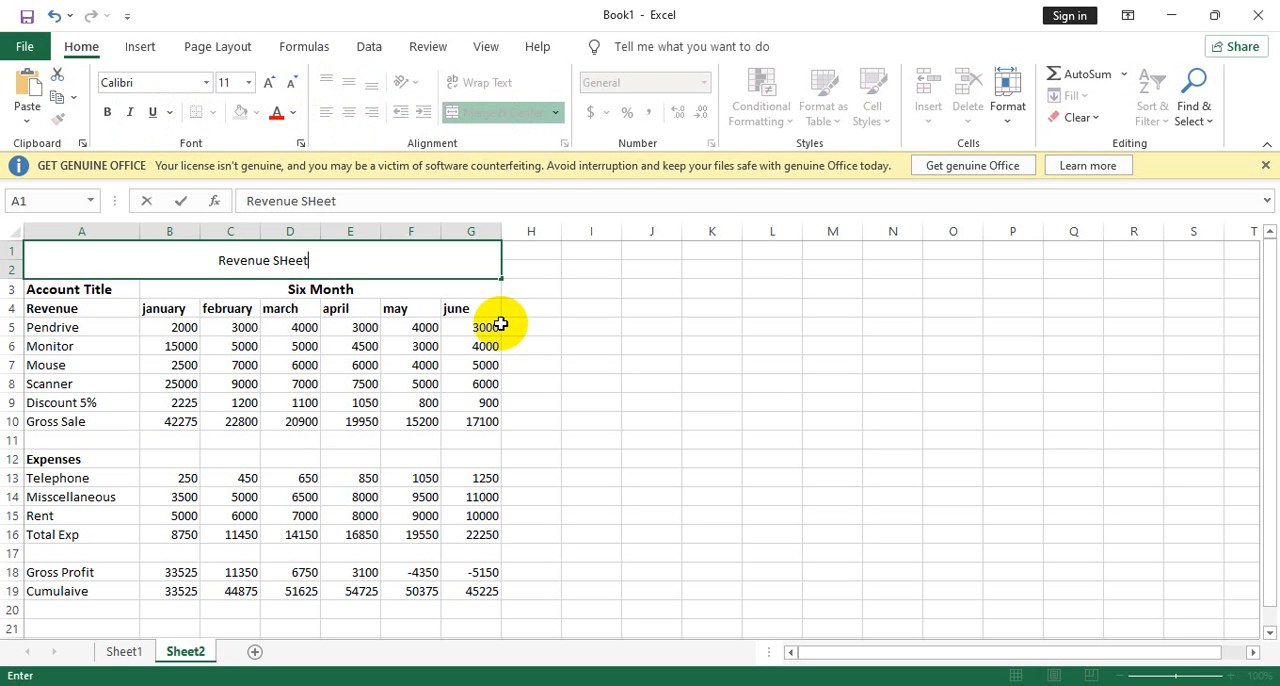
key(BackSpace)
key(BackSpace)
key(BackSpace)
key(BackSpace)
text(hee)
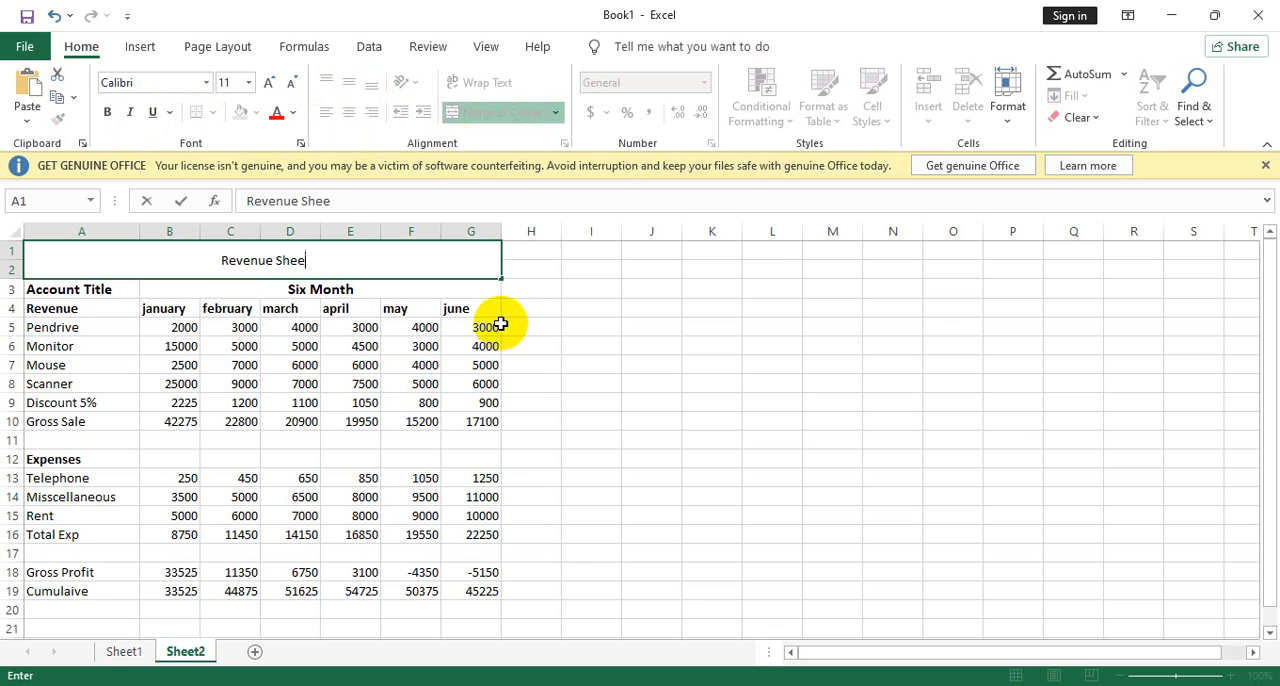
text(t 2021)
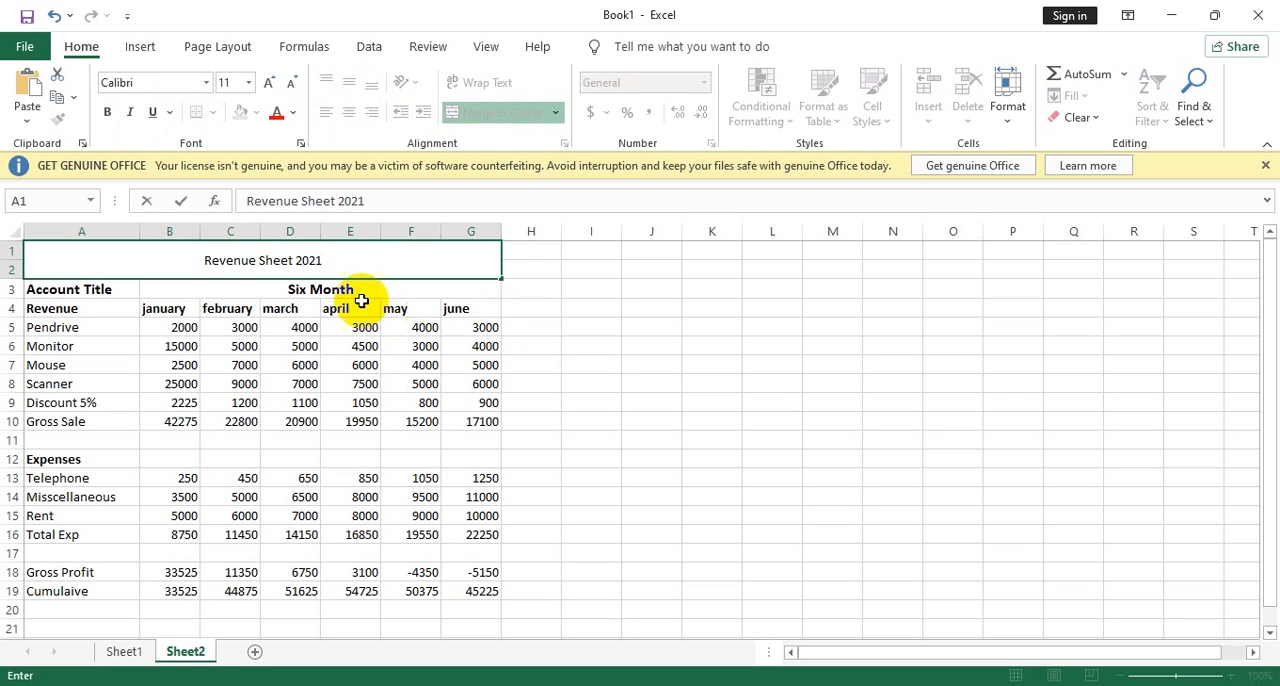
Make the whole title text Revenue Sheet 2021 bold and enlarge it to font size 14.
drag(332, 262, 212, 258)
text(Cumulaive)
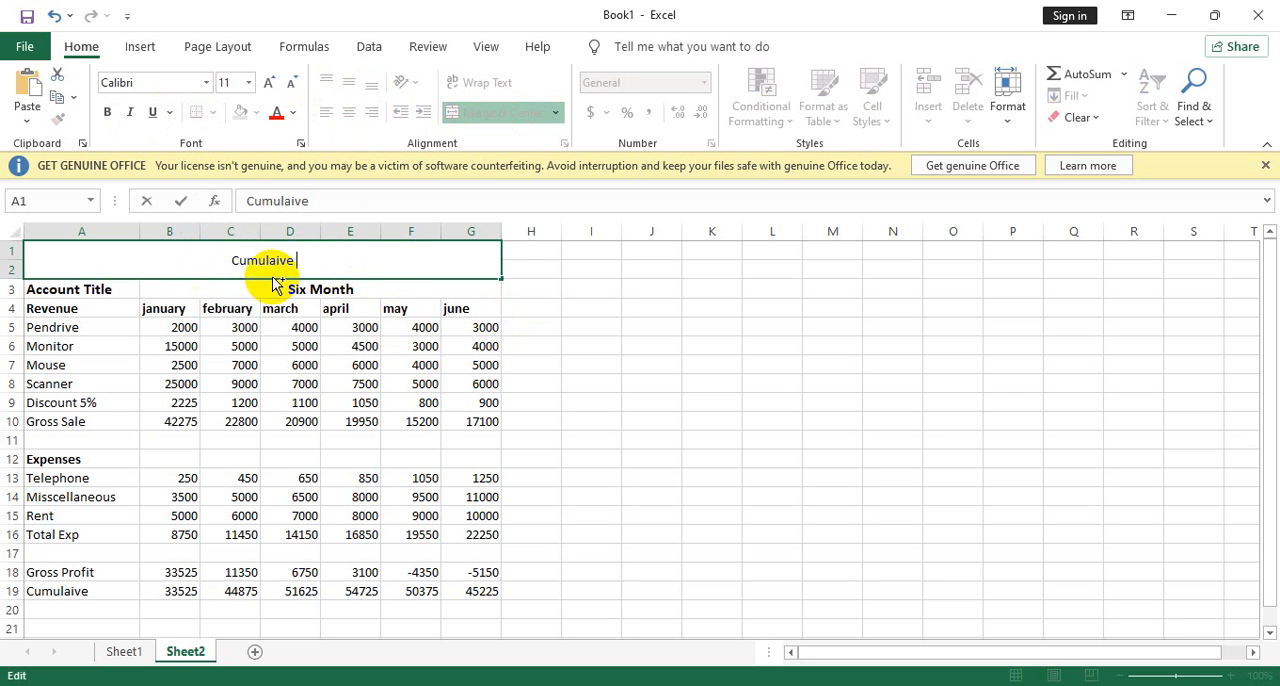
key(ctrl+z)
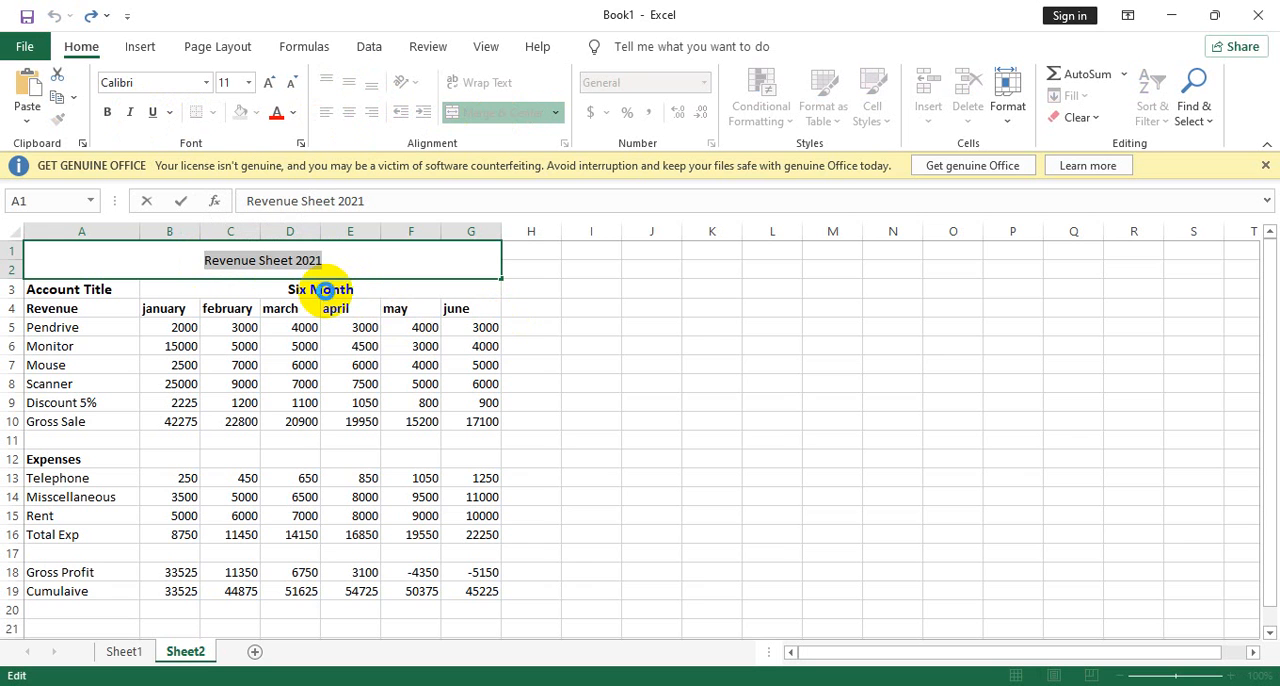
key(ctrl+b)
click(270, 83)
click(270, 83)
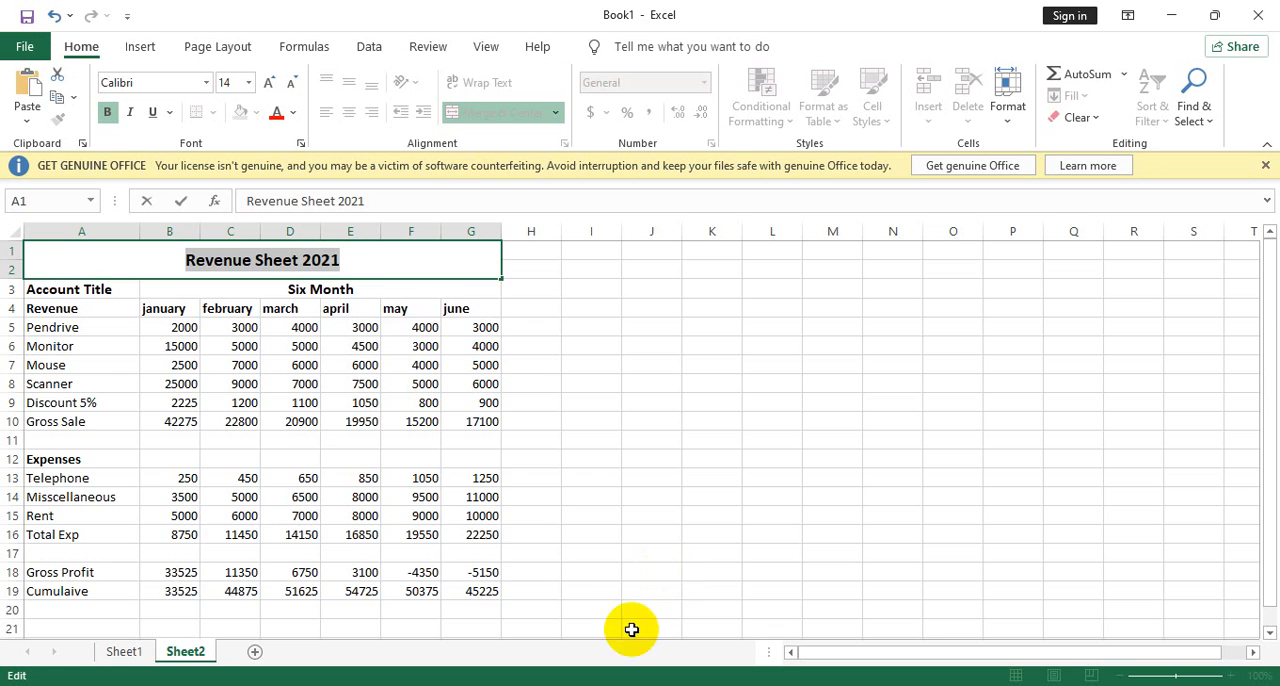
scroll(493, 566, down, 2)
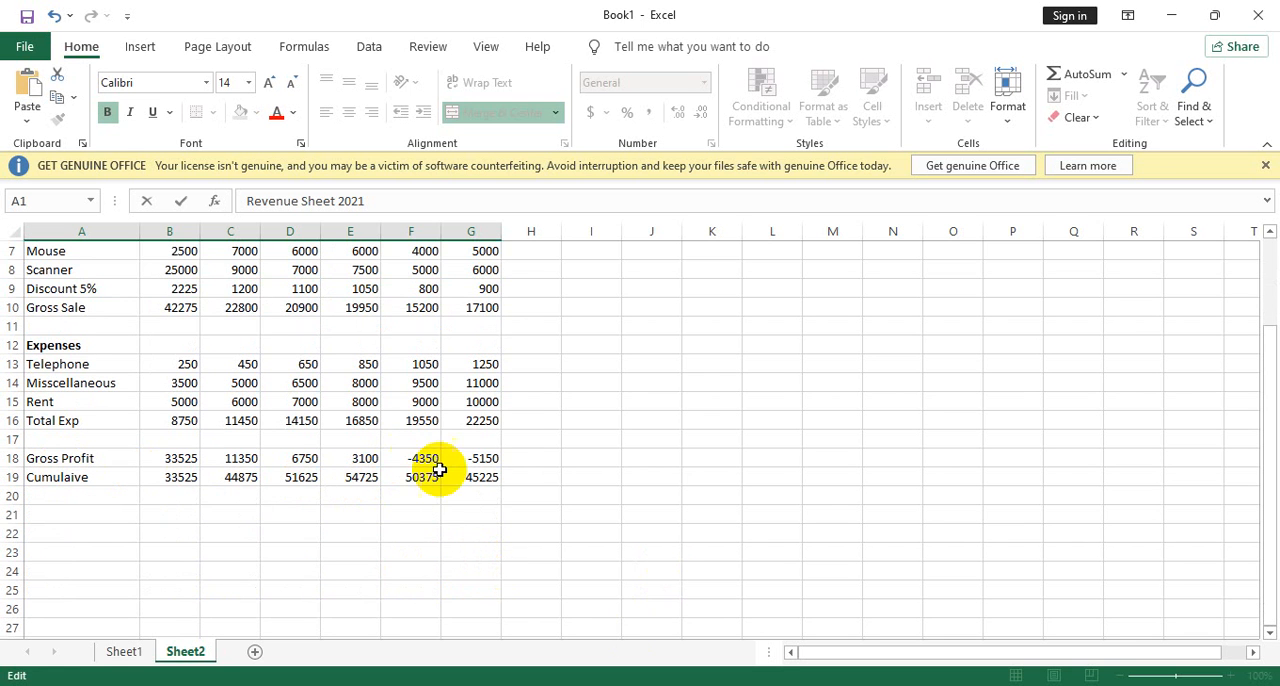
scroll(491, 482, up, 2)
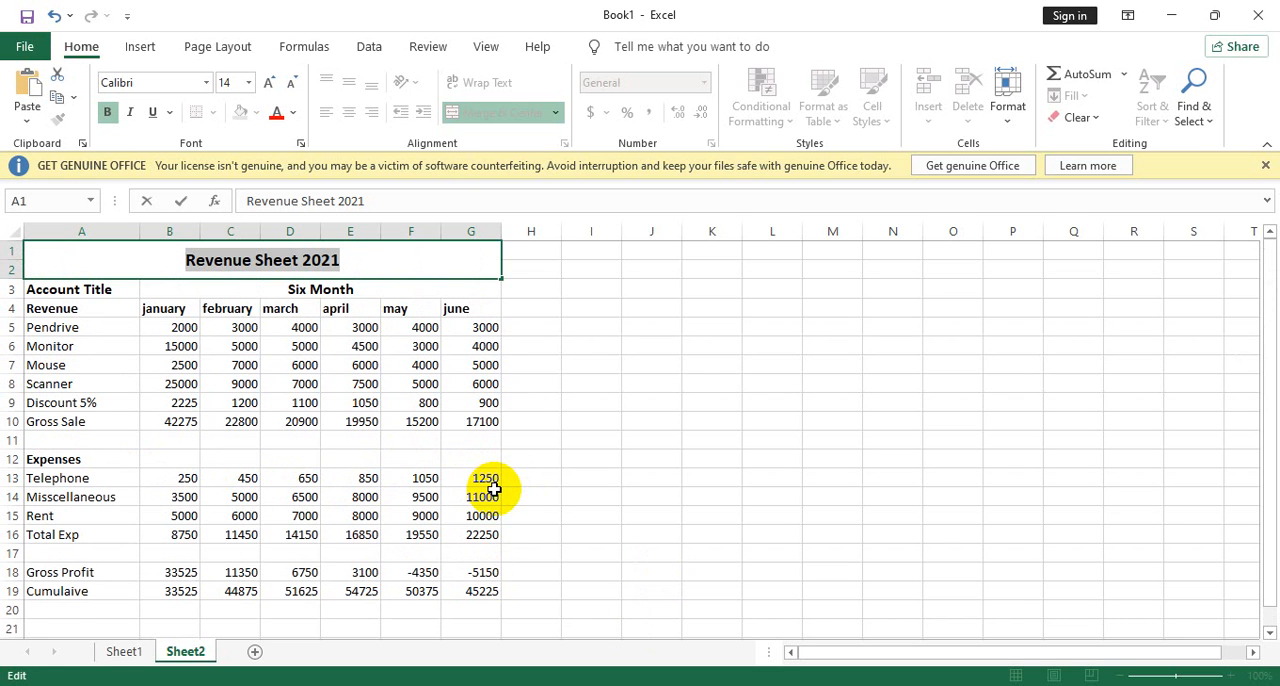